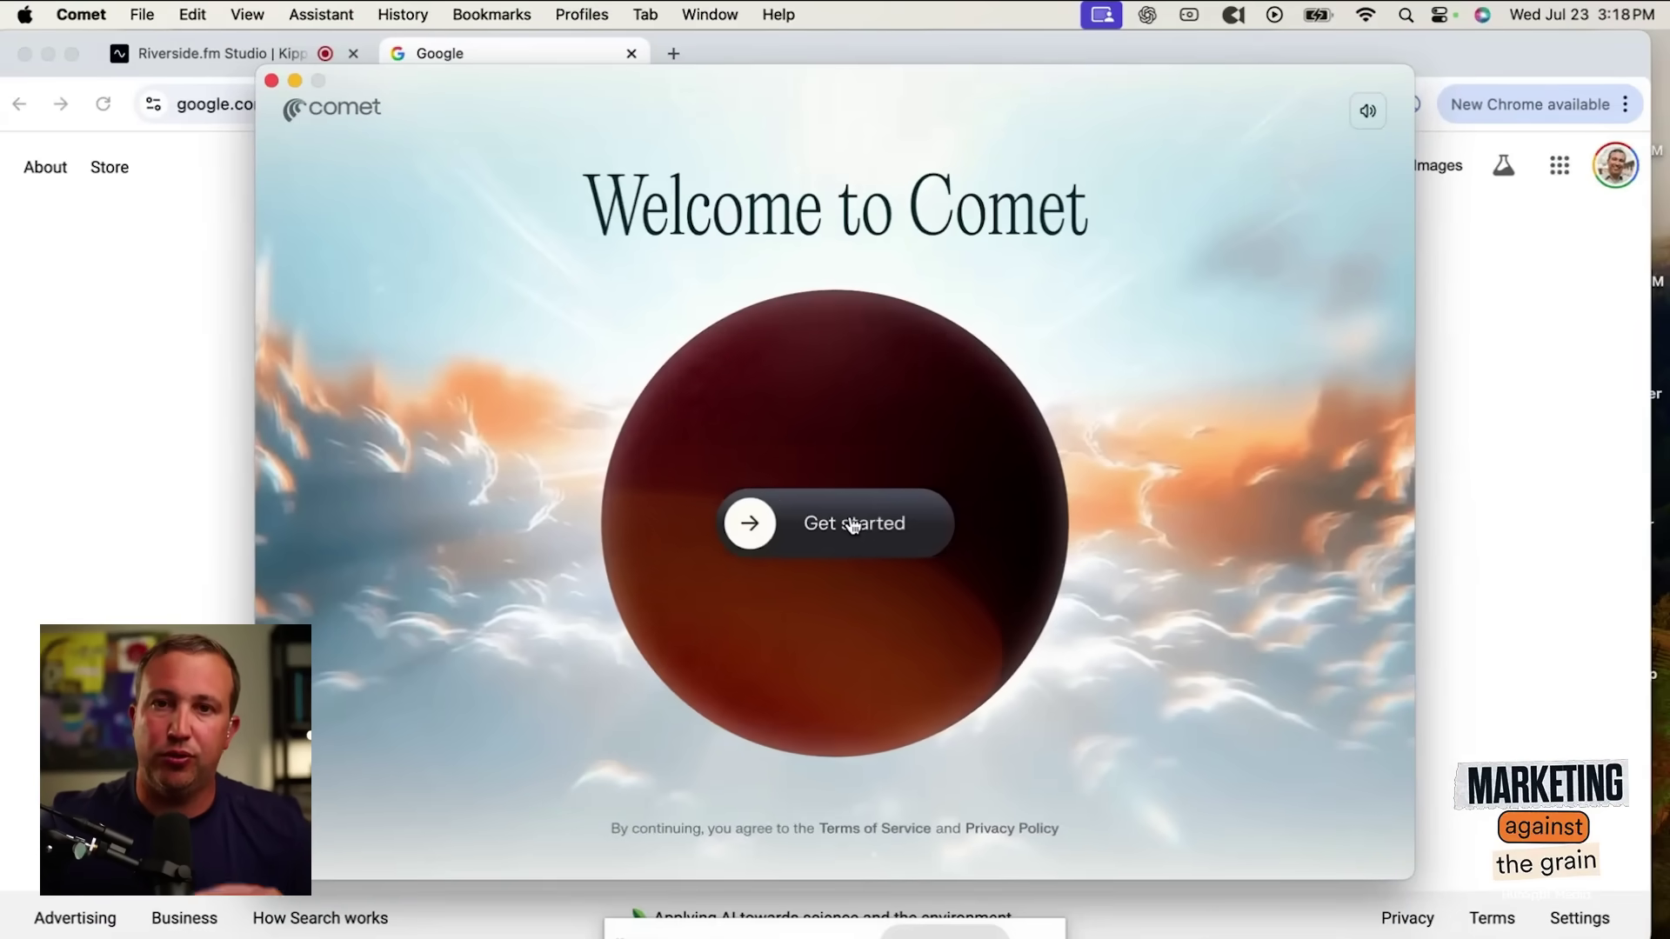
Start the Comet setup, enter the account holder's full name as username, and continue with the Device appearance.
{"action": "left_click", "coordinate": [853, 524]}
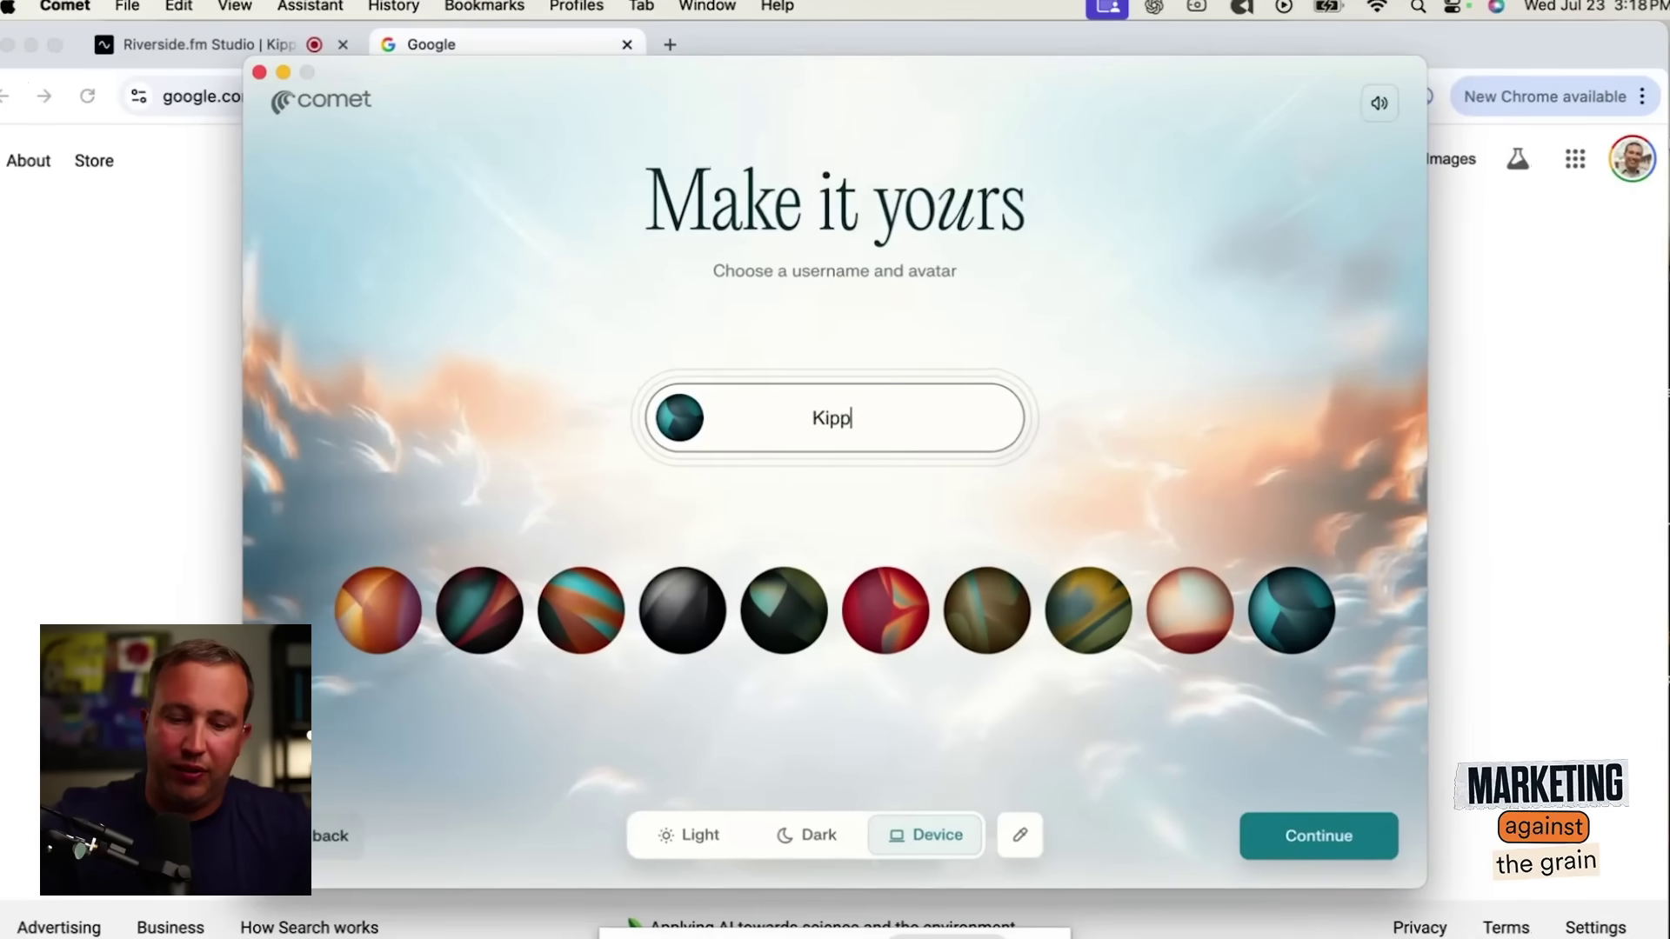
{"action": "type", "text": "bodna"}
{"action": "key", "text": "BackSpace"}
{"action": "key", "text": "BackSpace"}
{"action": "key", "text": "BackSpace"}
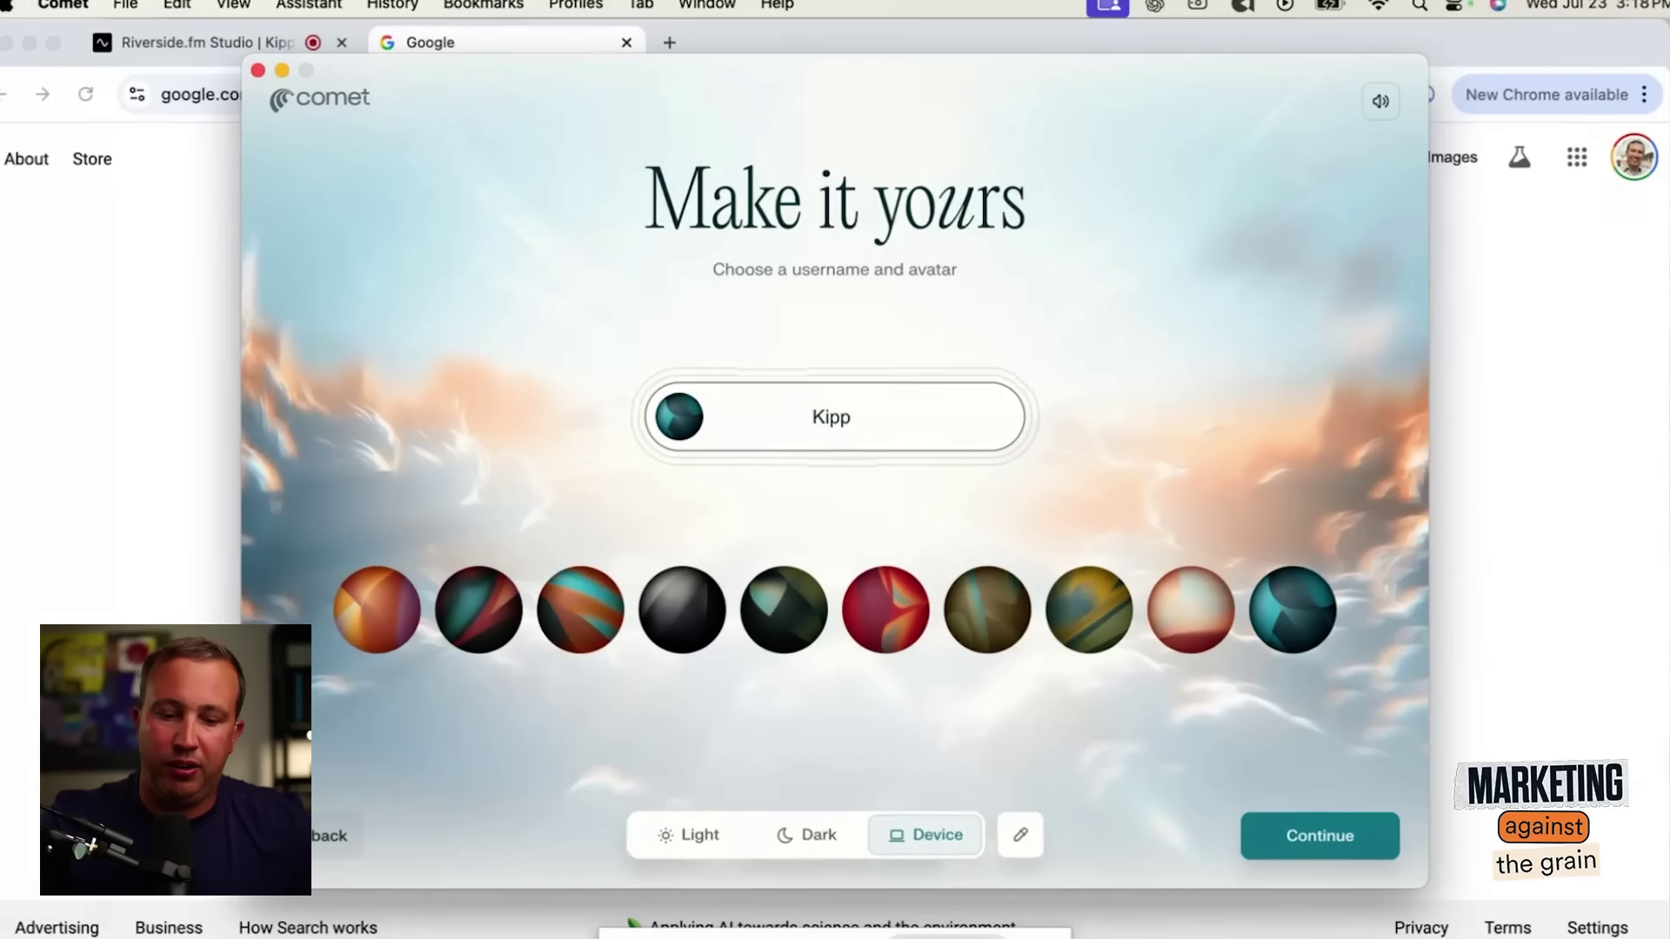
{"action": "type", "text": "Bodnar"}
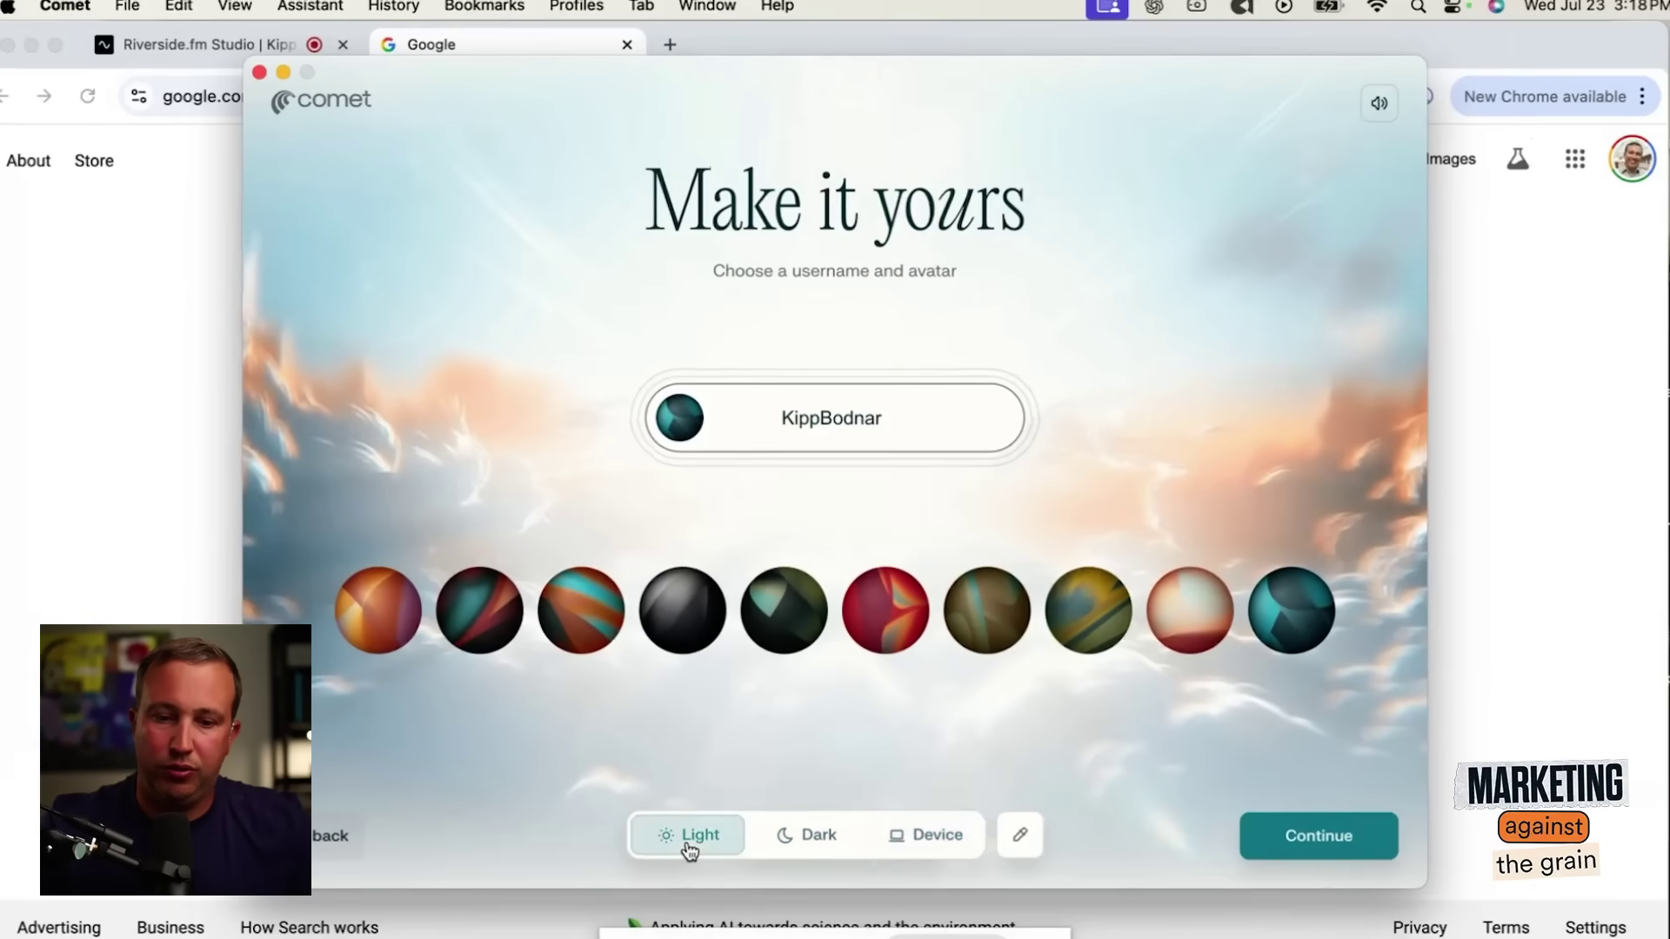
{"action": "left_click", "coordinate": [904, 849]}
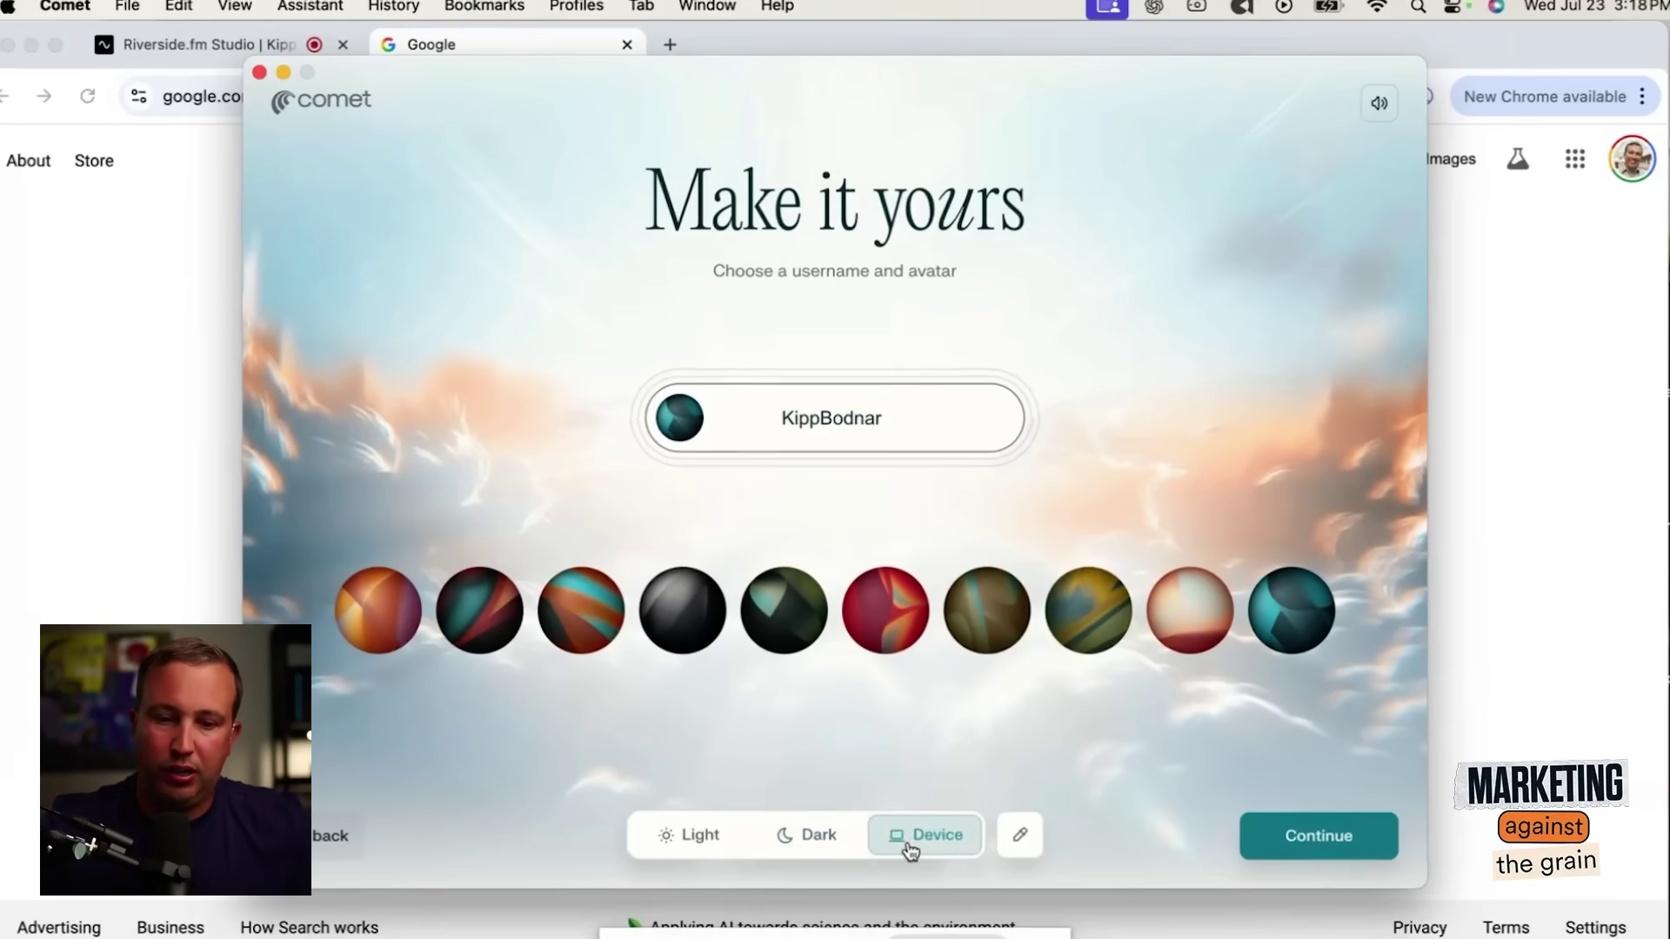
{"action": "left_click", "coordinate": [1349, 845]}
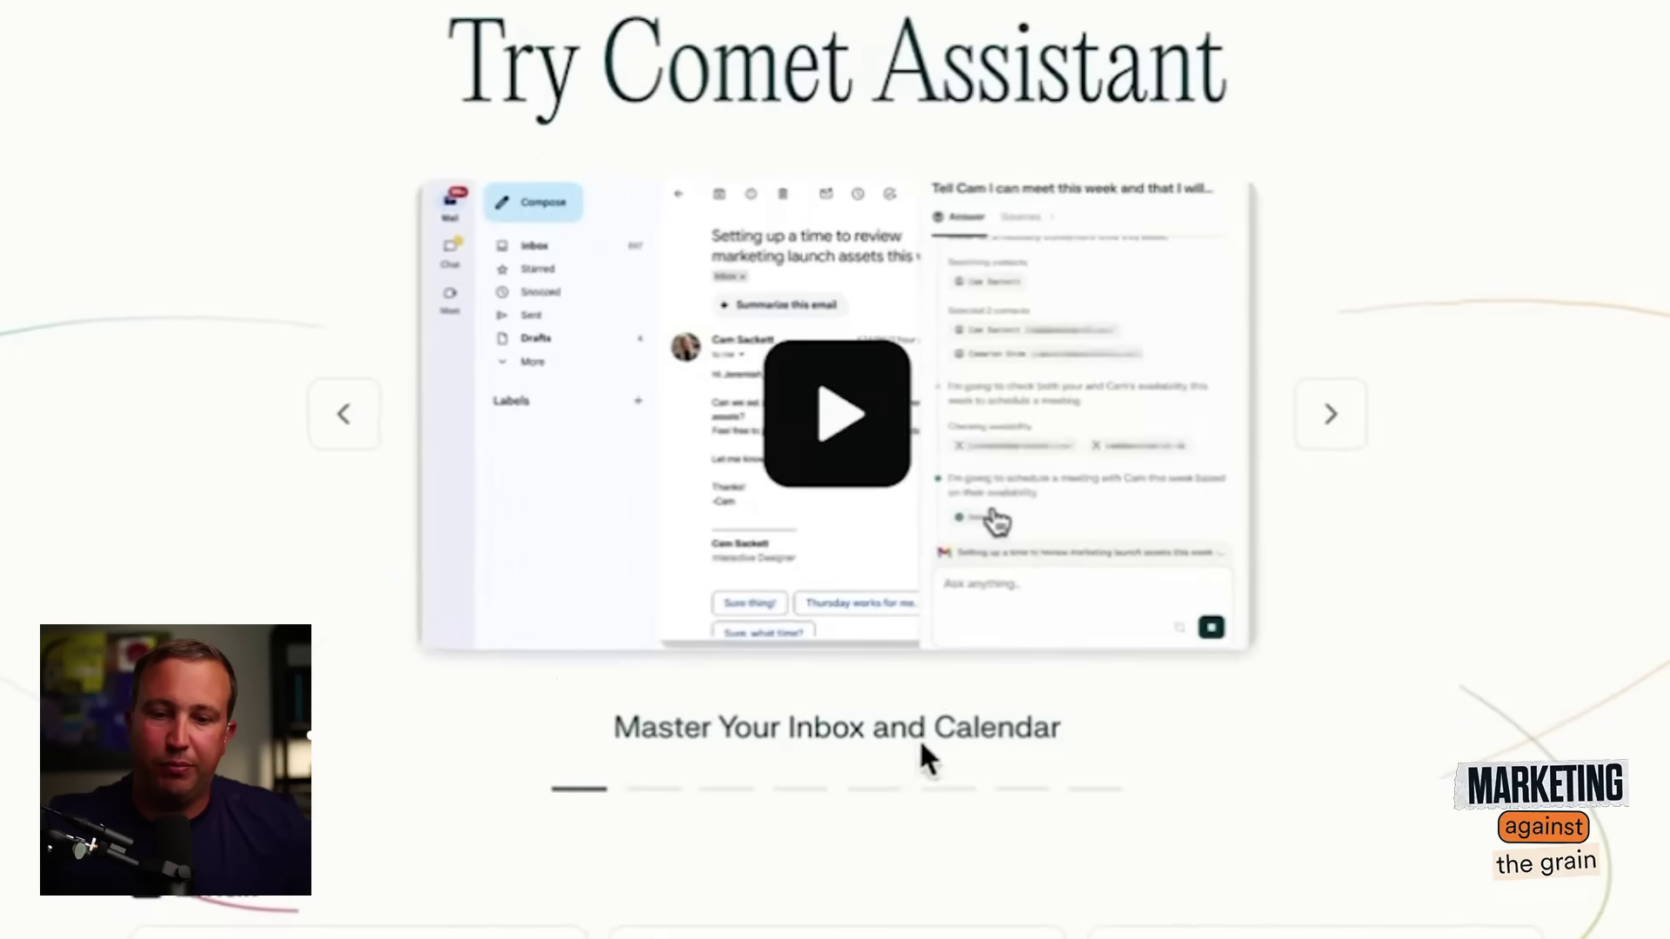
Browse the Comet Assistant introduction through to the "Reference Any Tab for Precise Answers" demo and look over the example prompts.
{"action": "left_click", "coordinate": [1341, 417]}
{"action": "left_click", "coordinate": [1341, 418]}
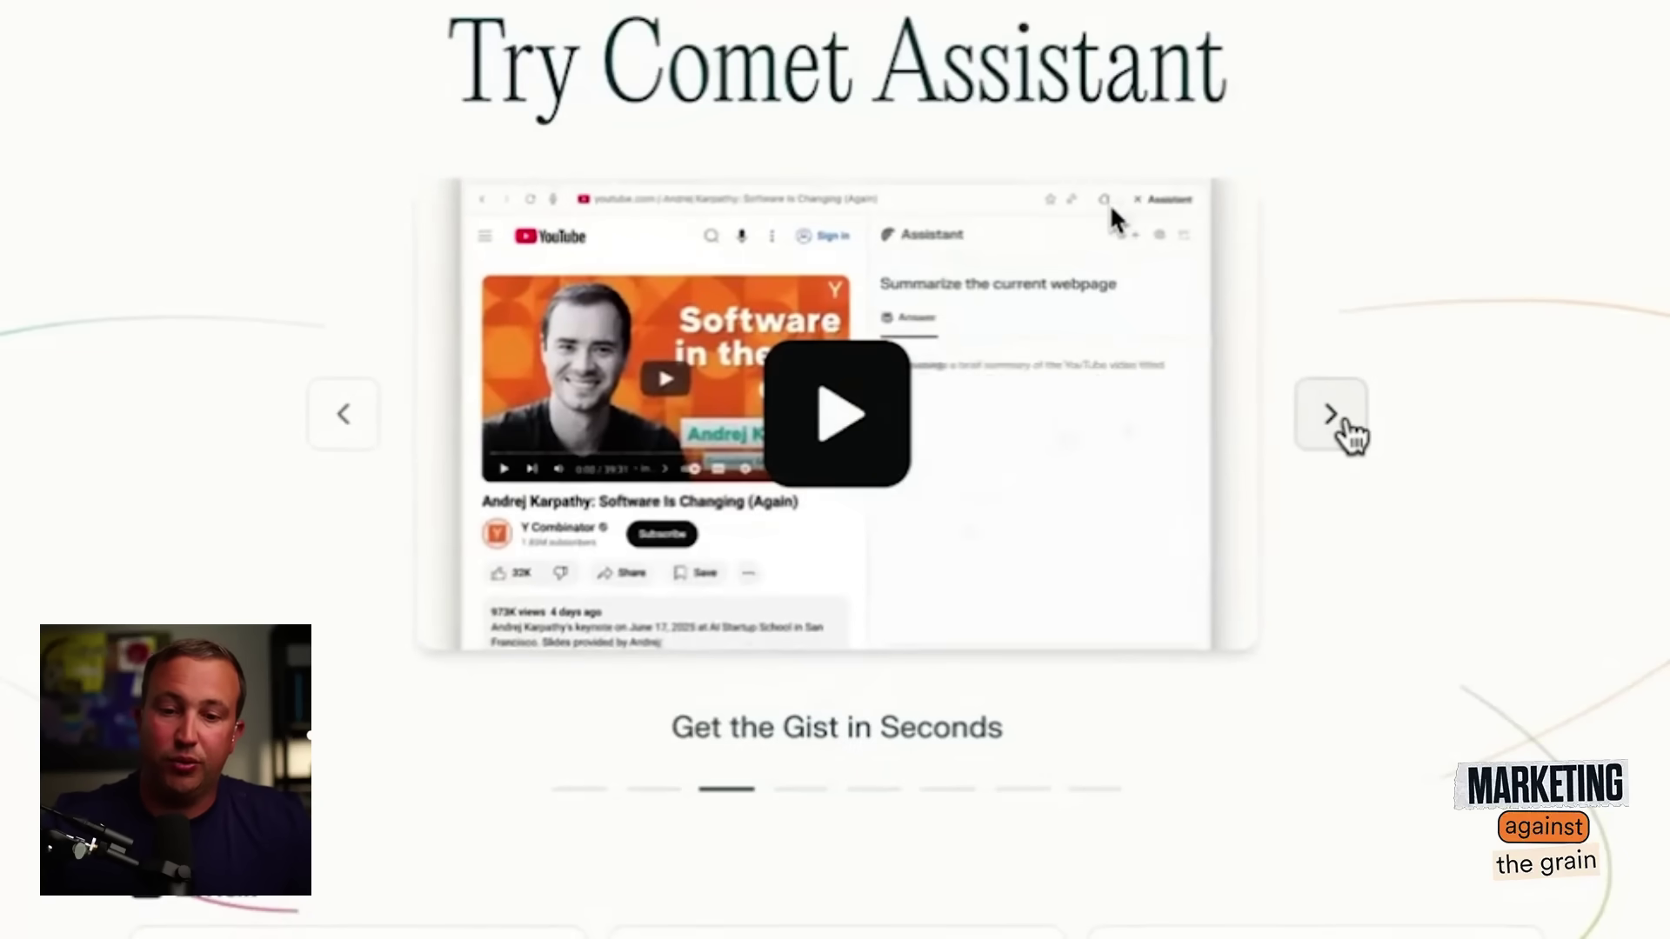
{"action": "left_click", "coordinate": [1343, 421]}
{"action": "left_click", "coordinate": [1343, 422]}
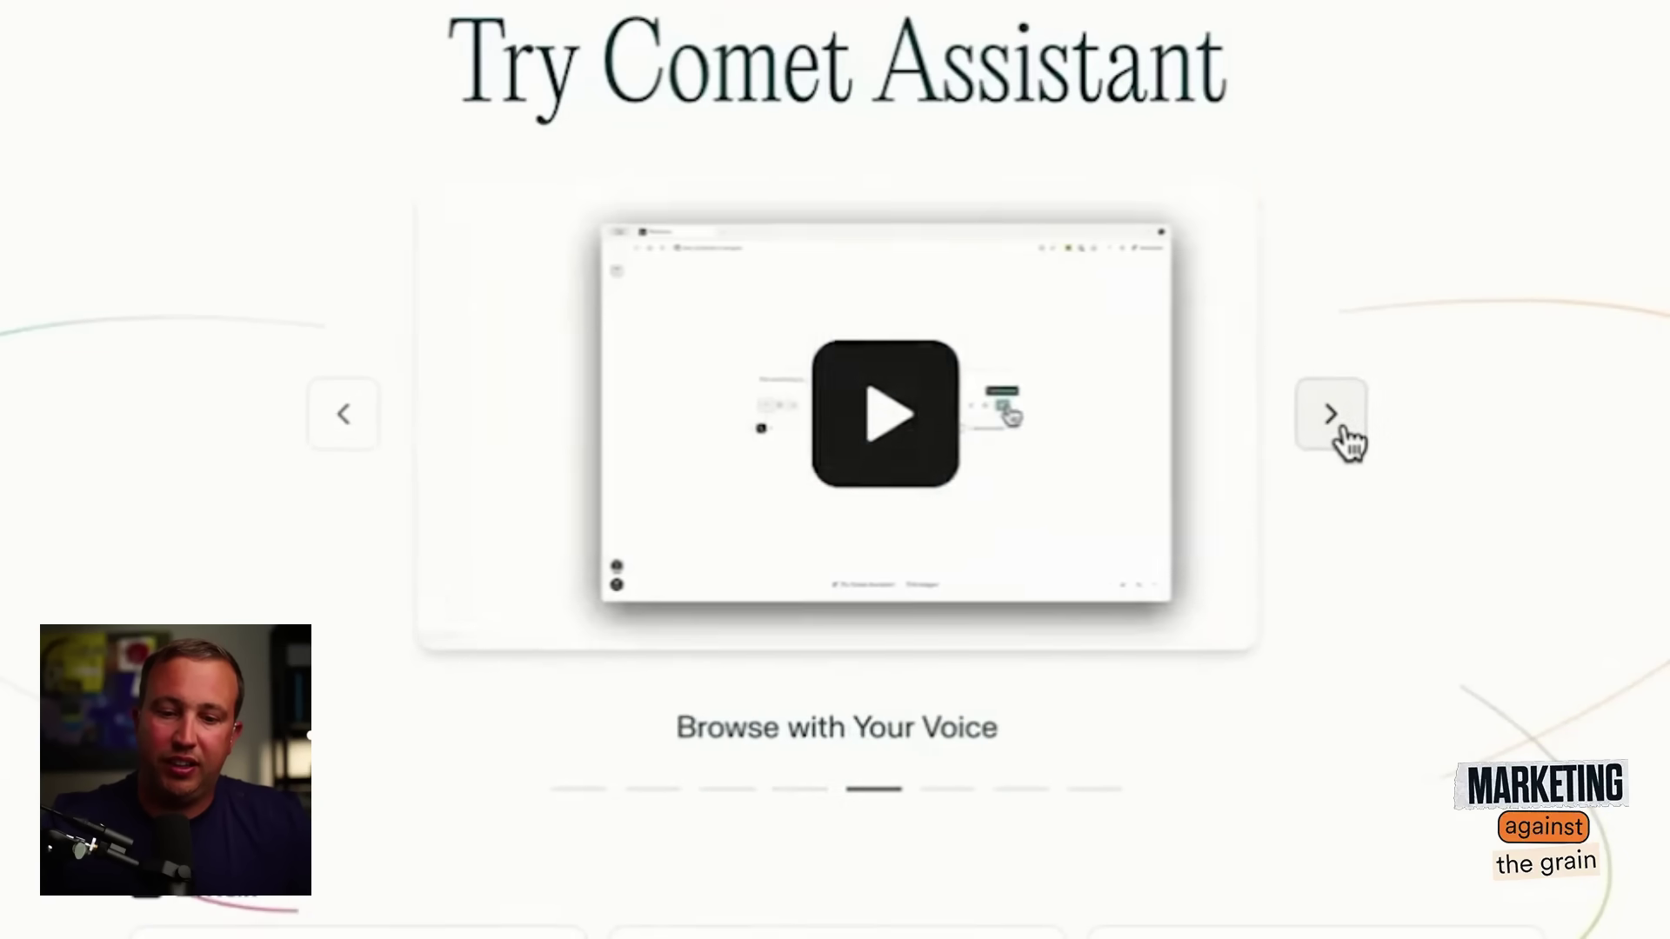
{"action": "left_click", "coordinate": [1343, 427]}
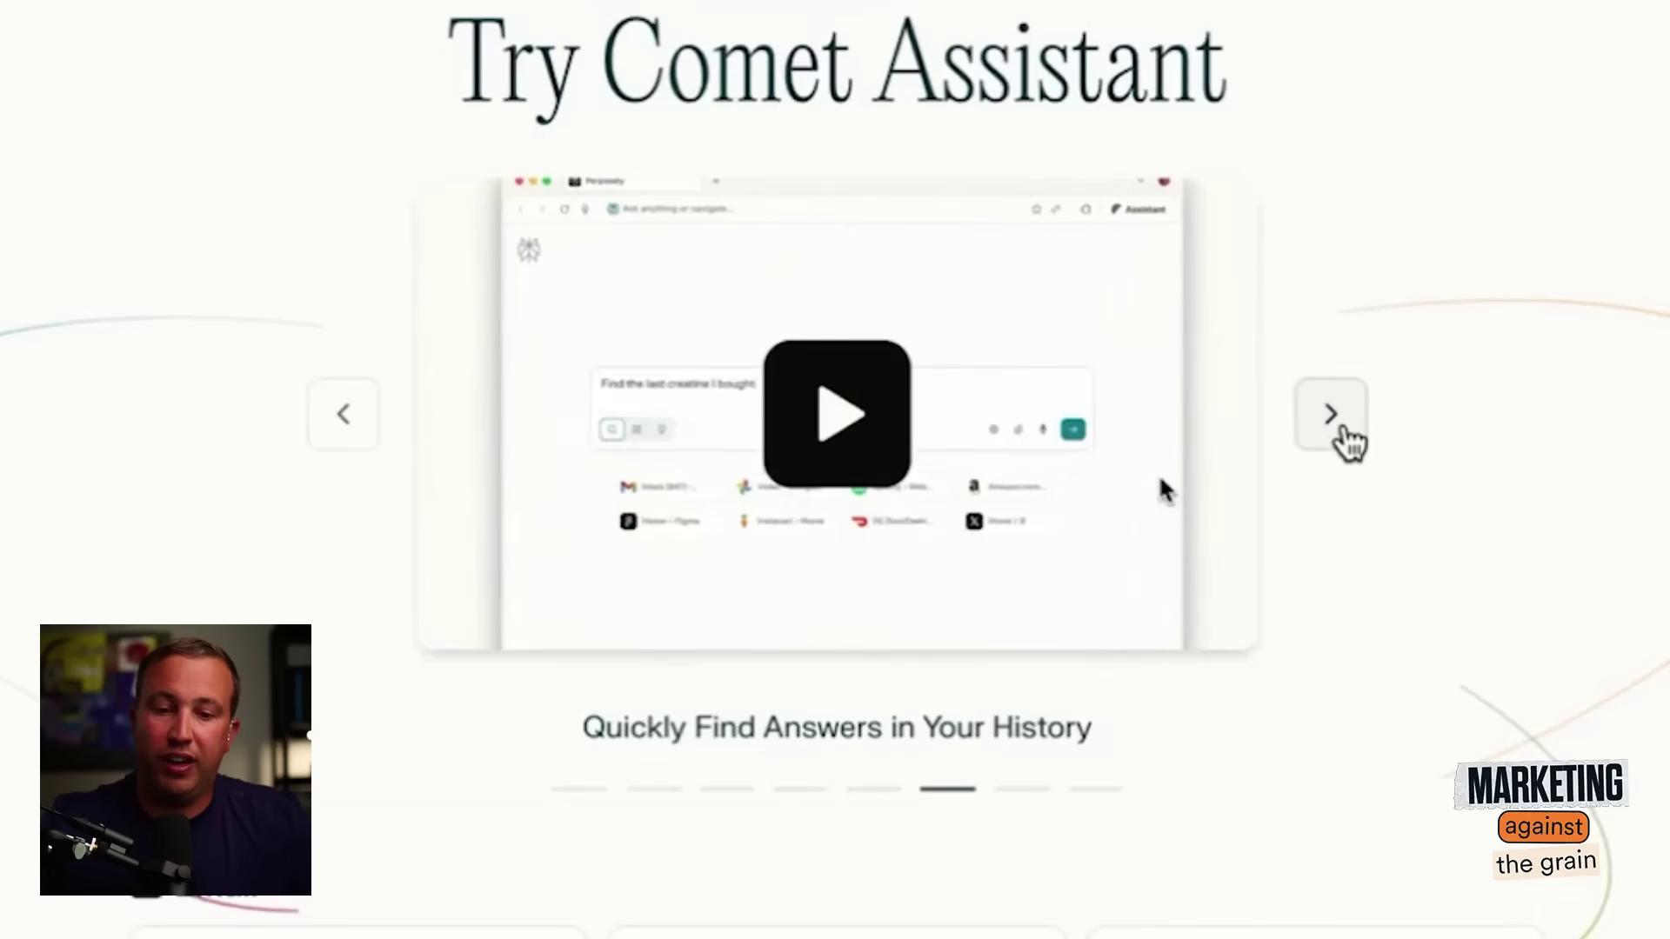
{"action": "left_click", "coordinate": [1344, 428]}
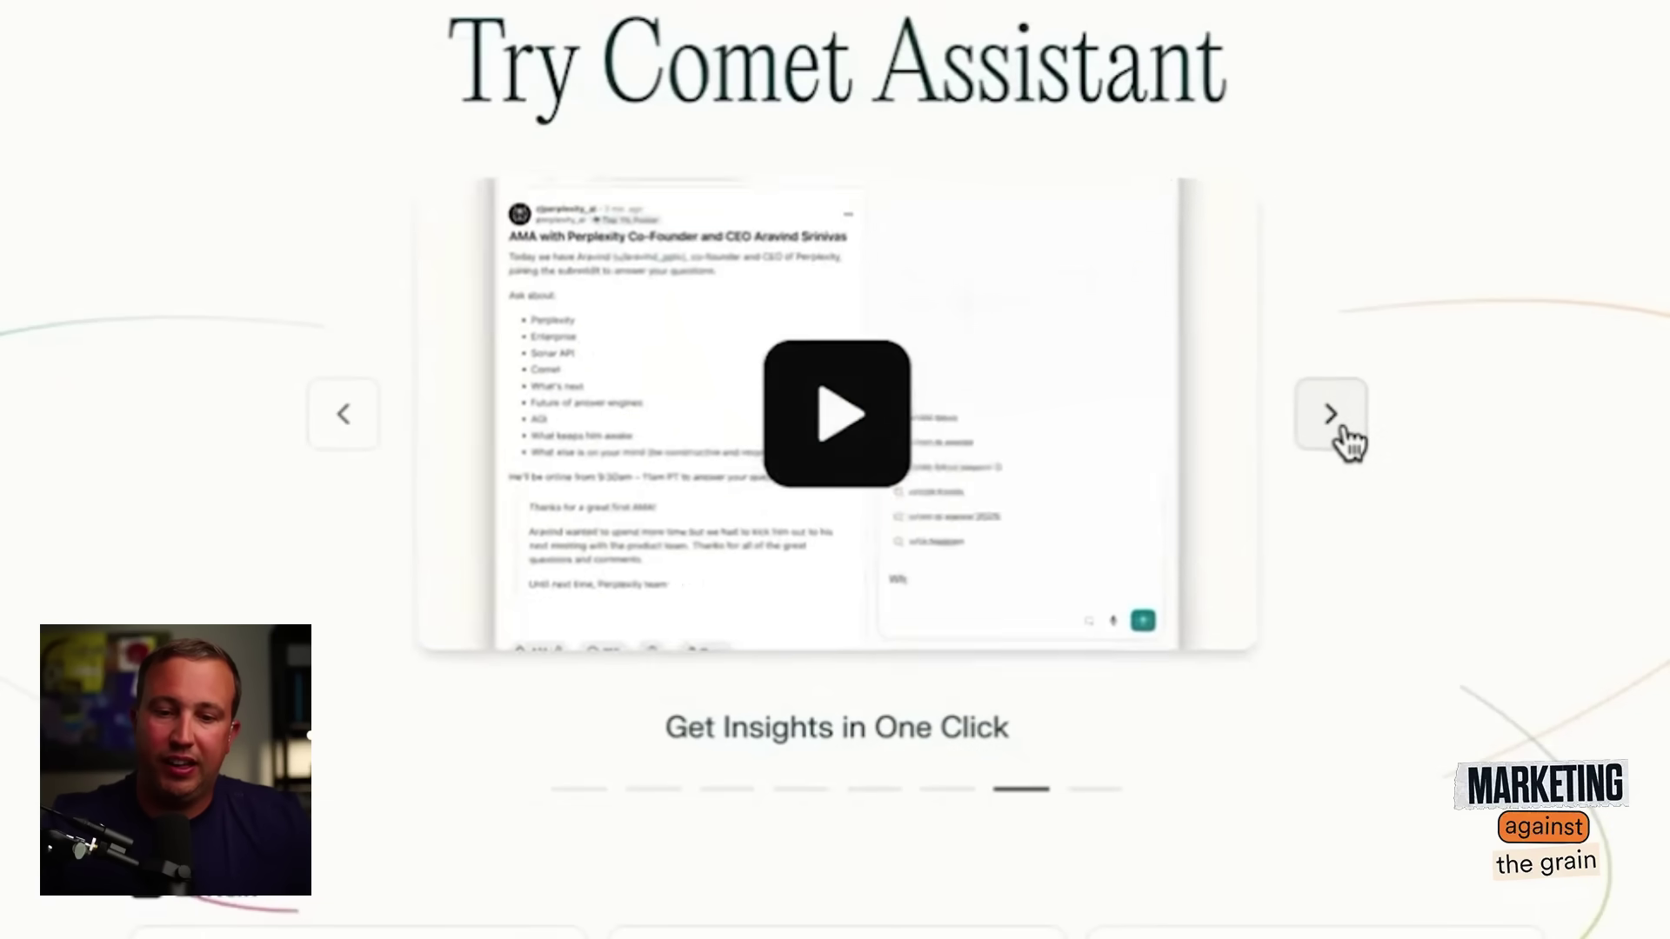
{"action": "left_click", "coordinate": [1344, 428]}
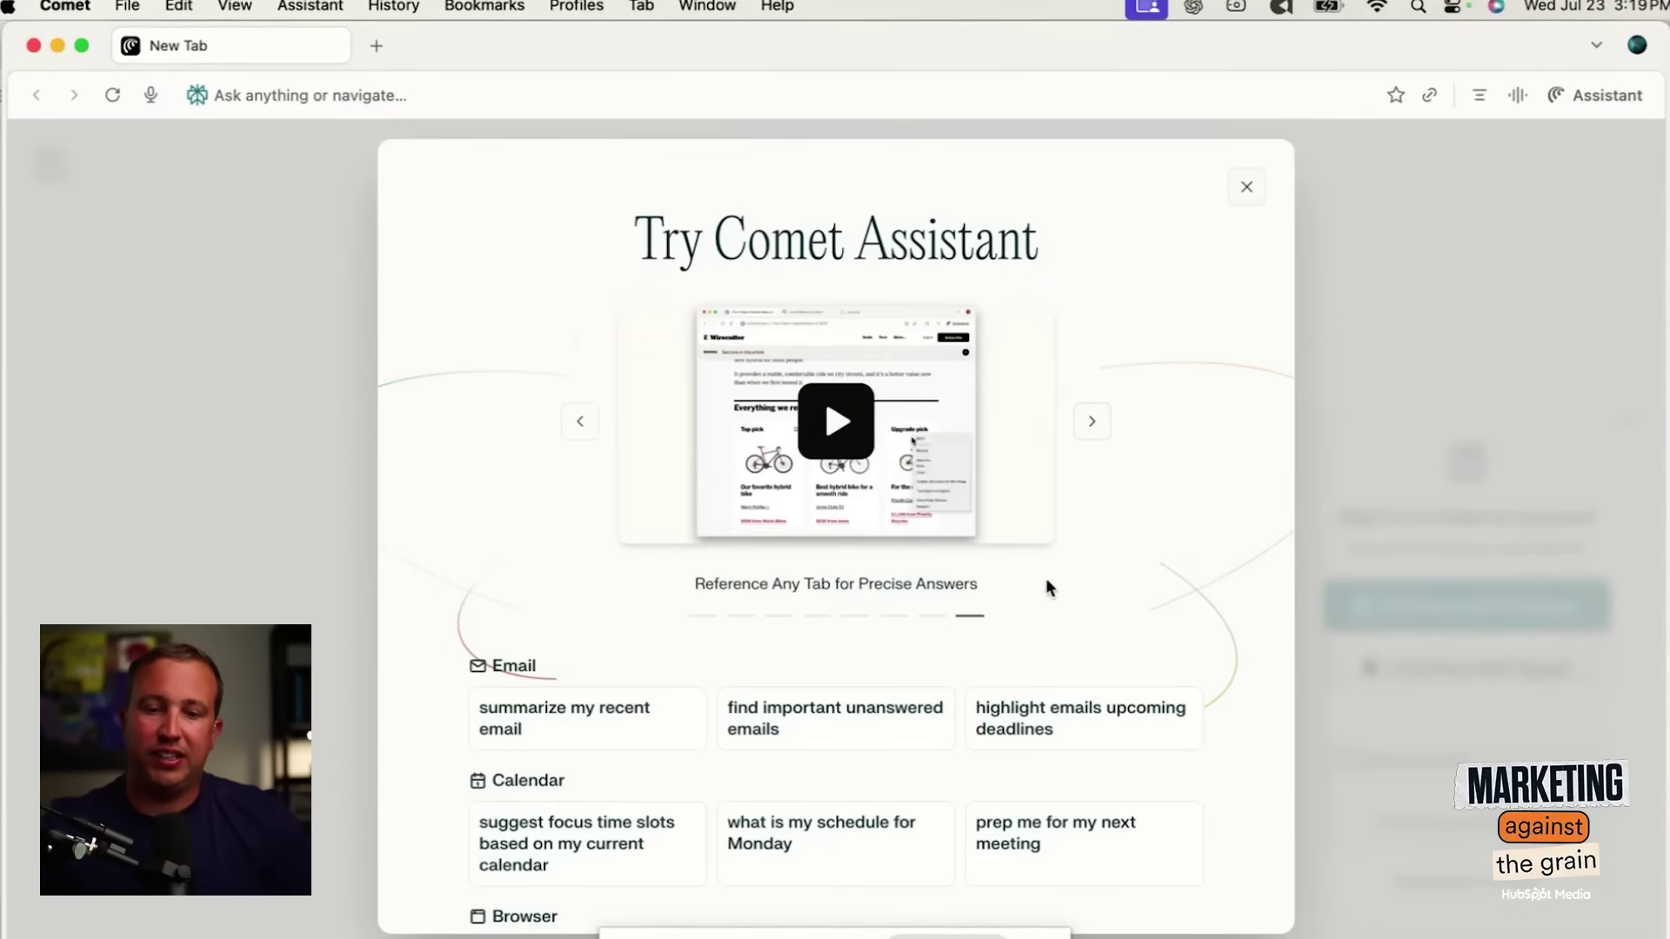
{"action": "scroll", "coordinate": [1058, 574], "scroll_direction": "down", "scroll_amount": 5}
{"action": "scroll", "coordinate": [1059, 579], "scroll_direction": "up", "scroll_amount": 5}
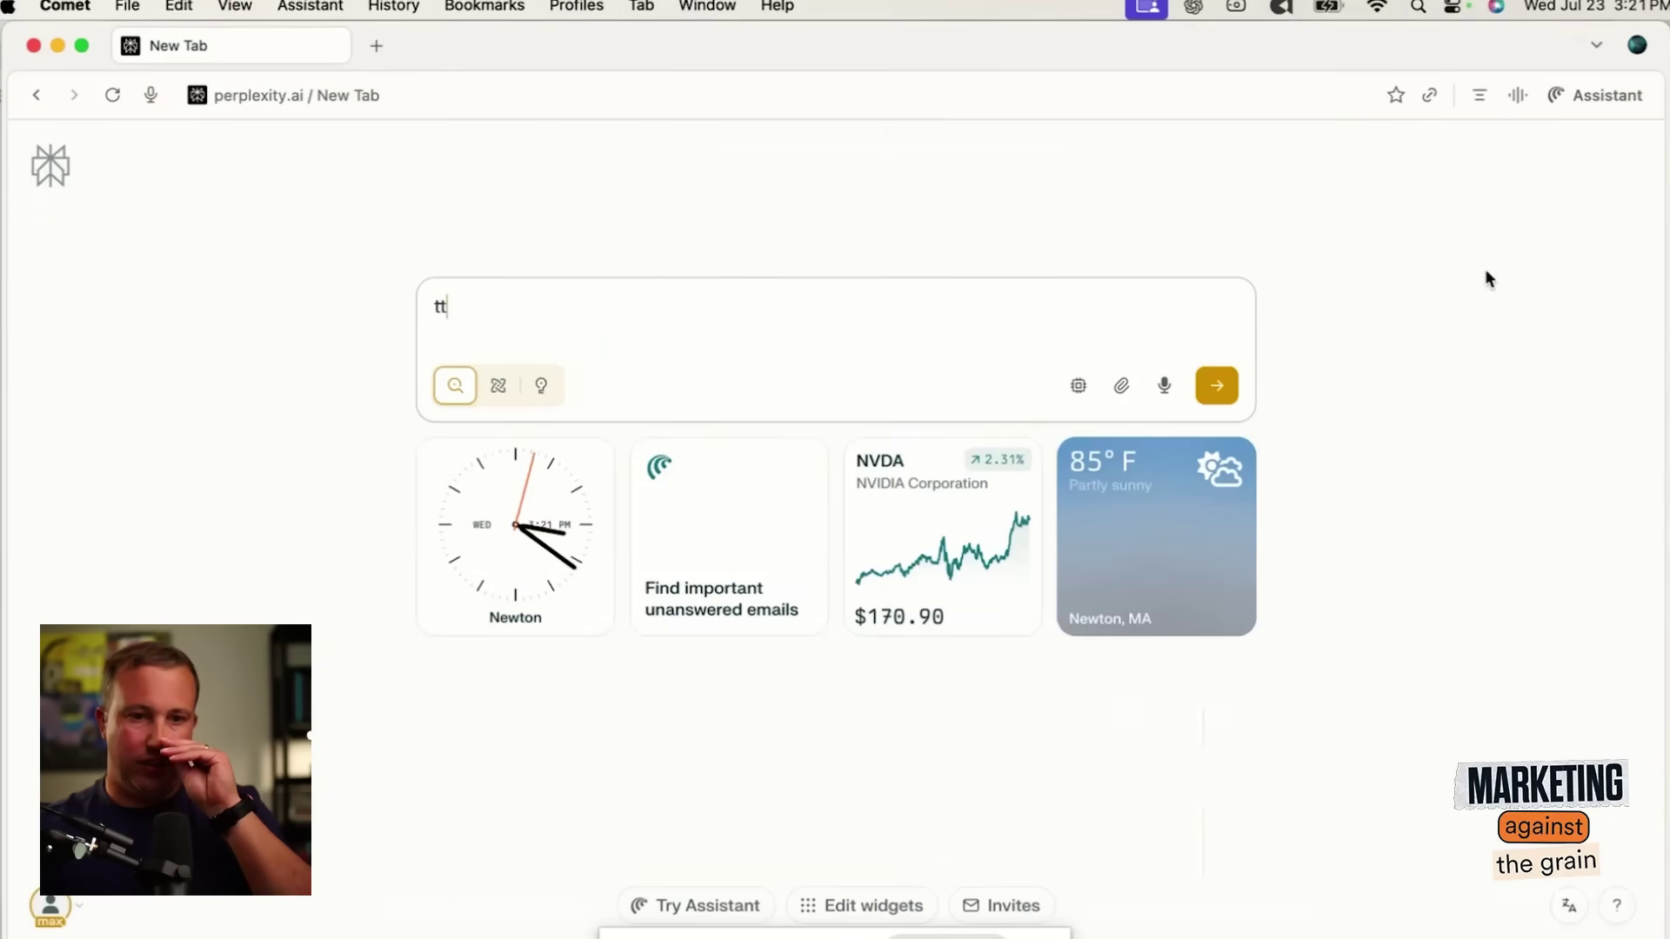
Clear the stray text from the prompt and ask the suggested question "what is my schedule for Monday".
{"action": "key", "text": "BackSpace"}
{"action": "key", "text": "BackSpace"}
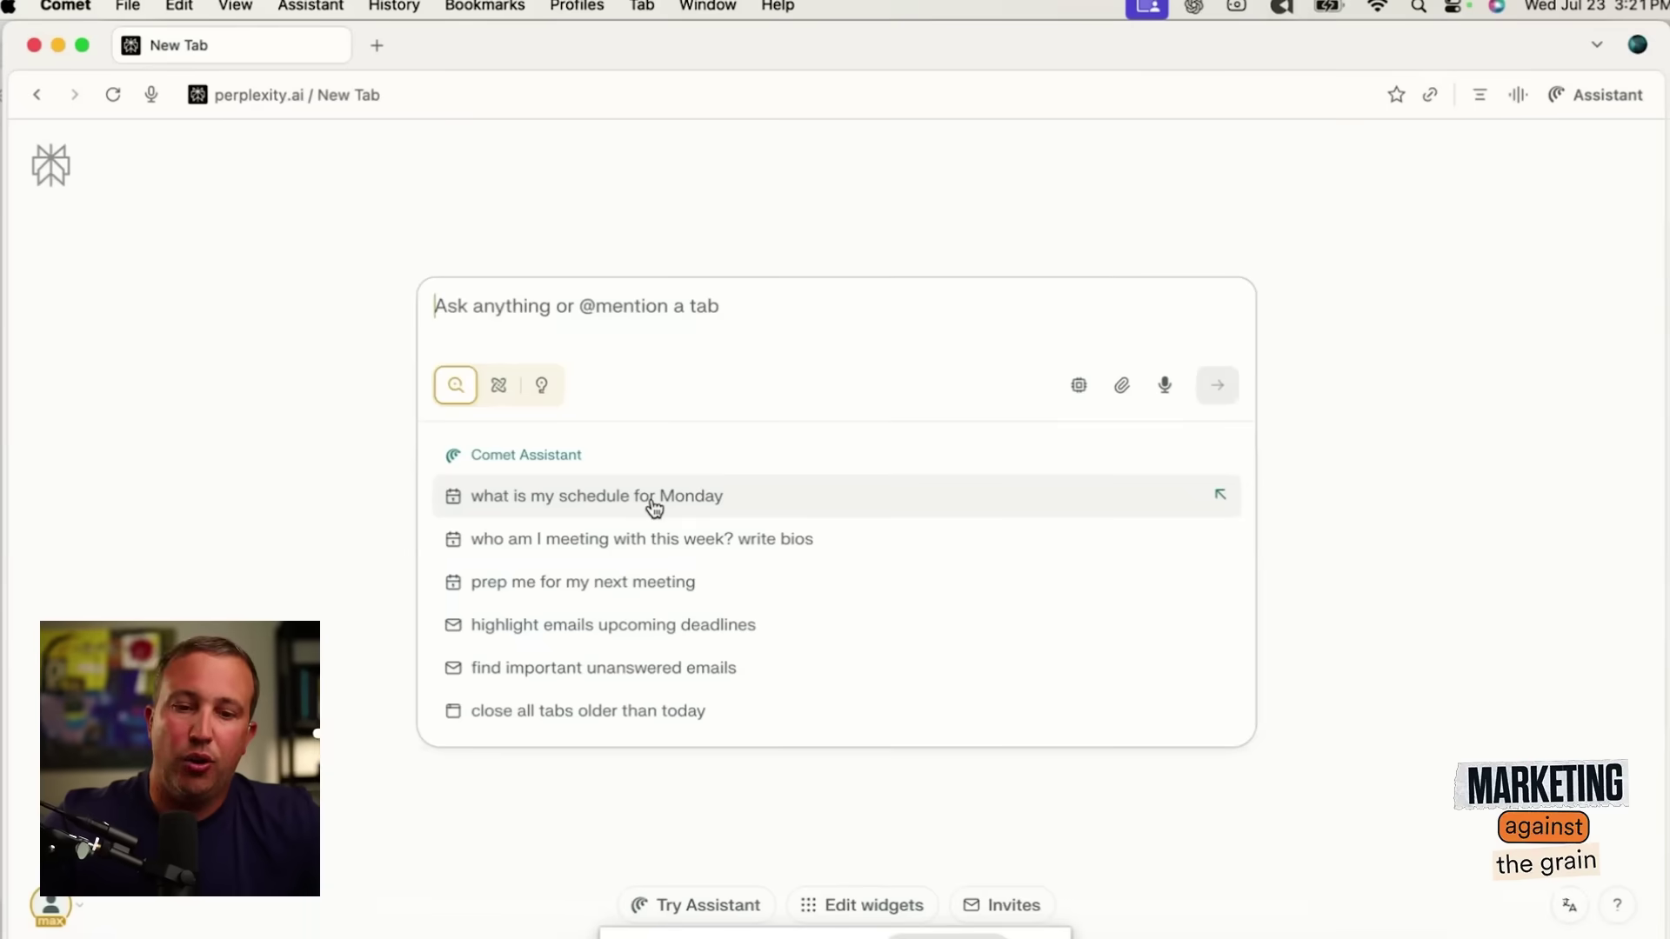
{"action": "left_click", "coordinate": [654, 504]}
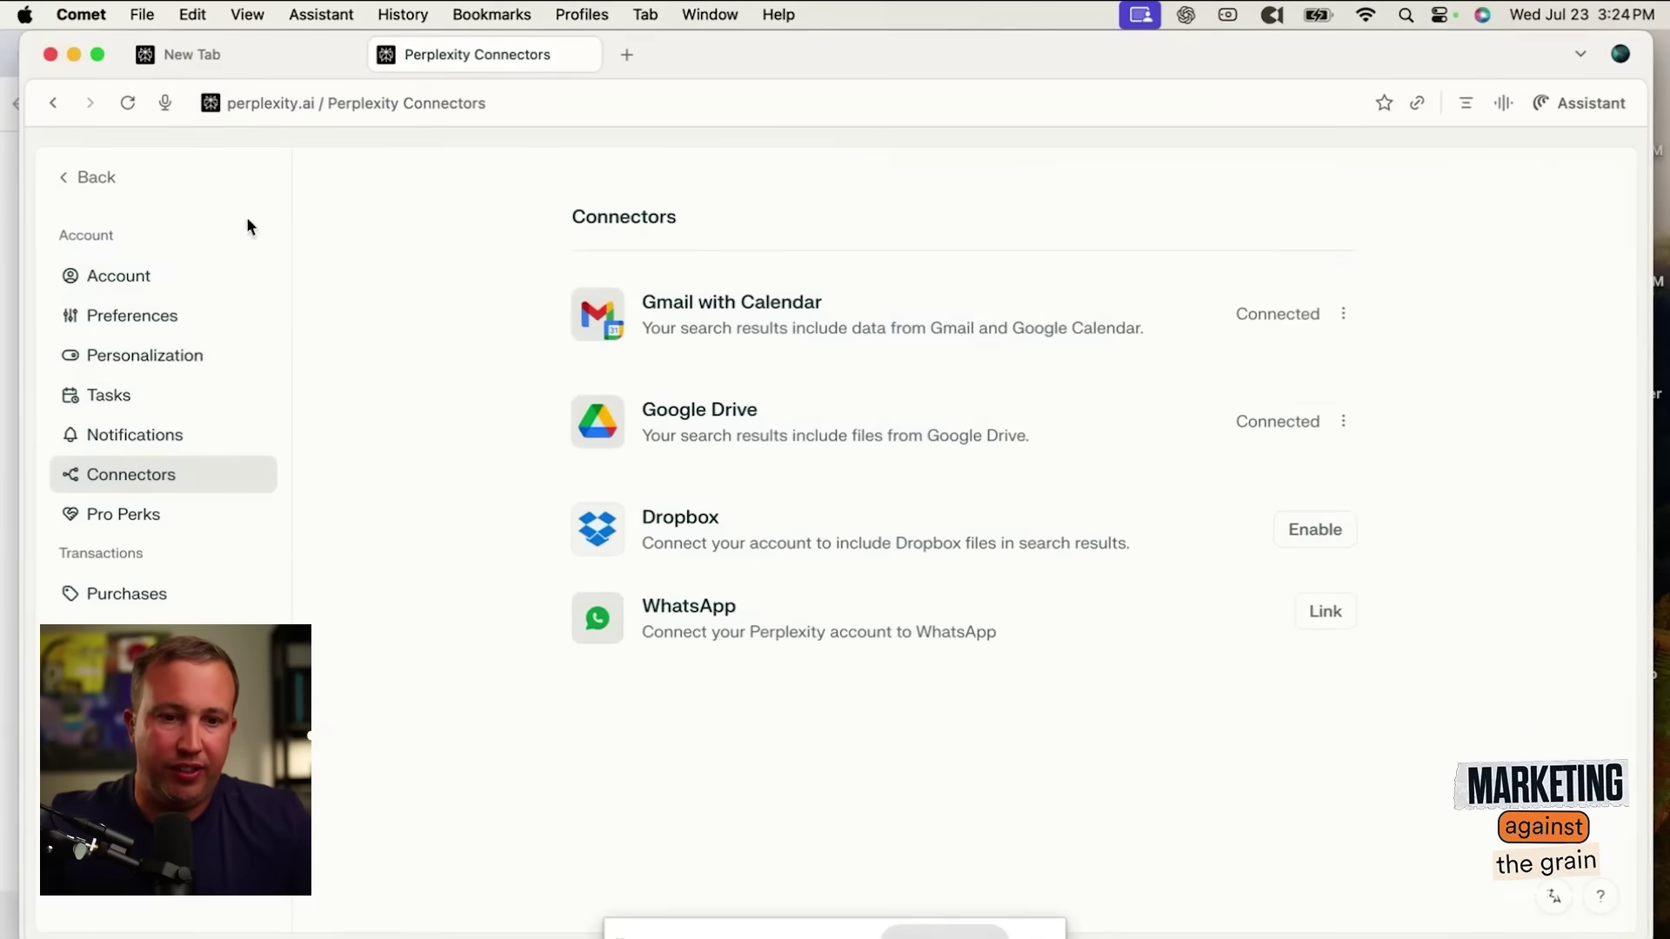
Leave the Connectors settings and look over the example prompts in the Comet Assistant overview.
{"action": "left_click", "coordinate": [106, 178]}
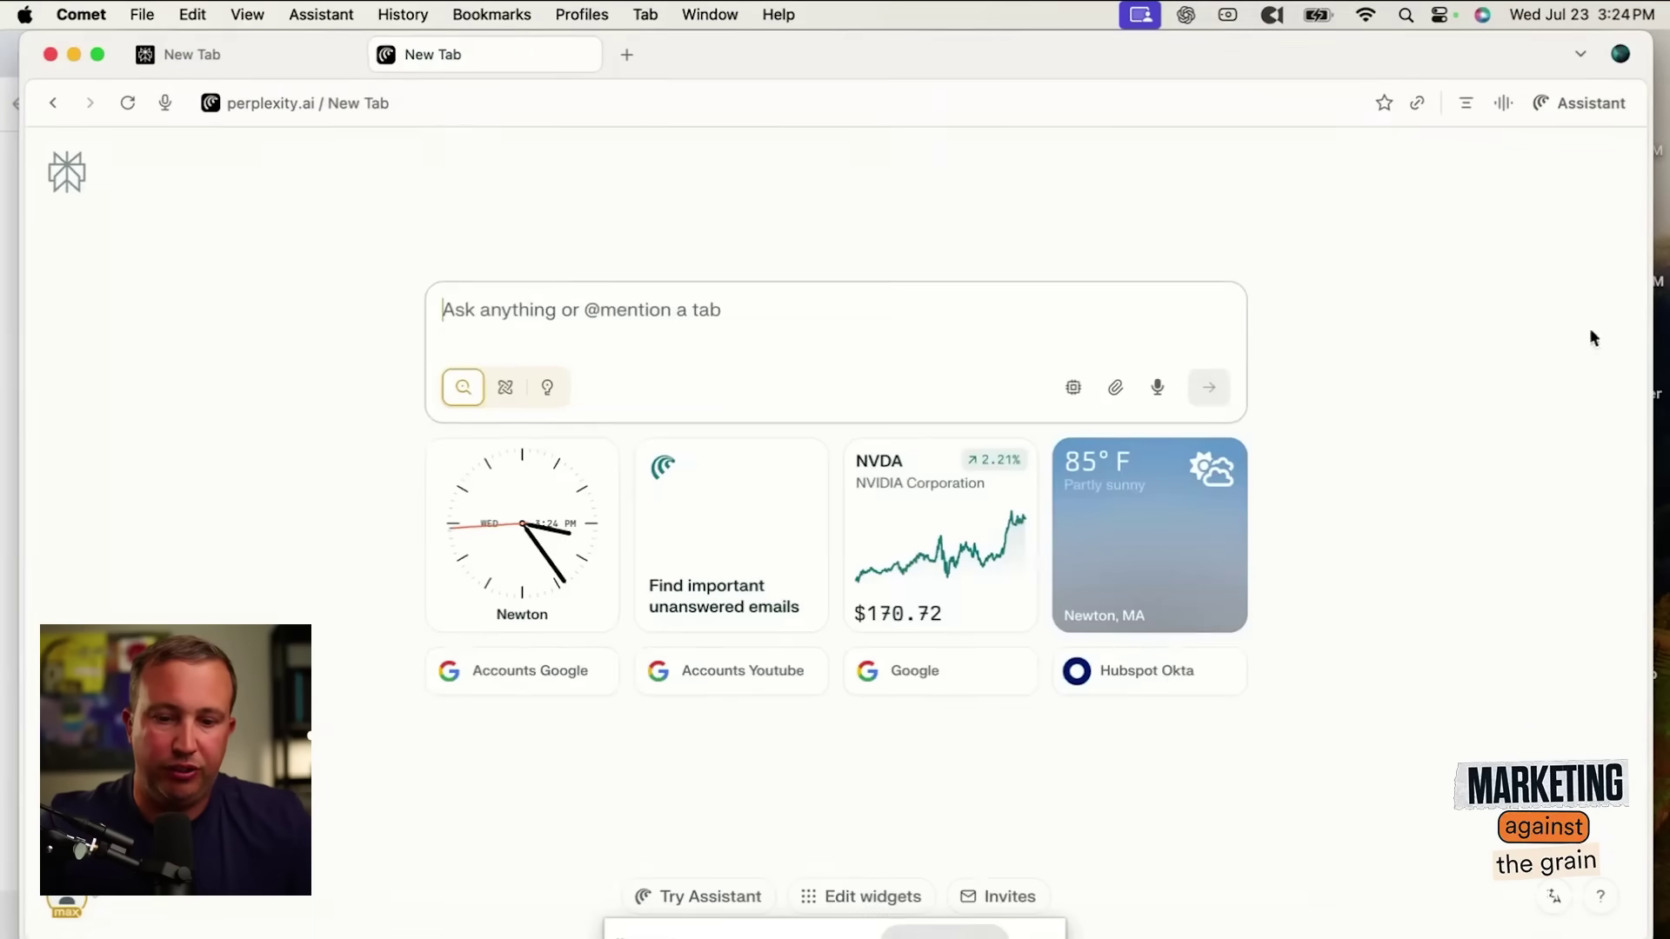
{"action": "left_click", "coordinate": [722, 905]}
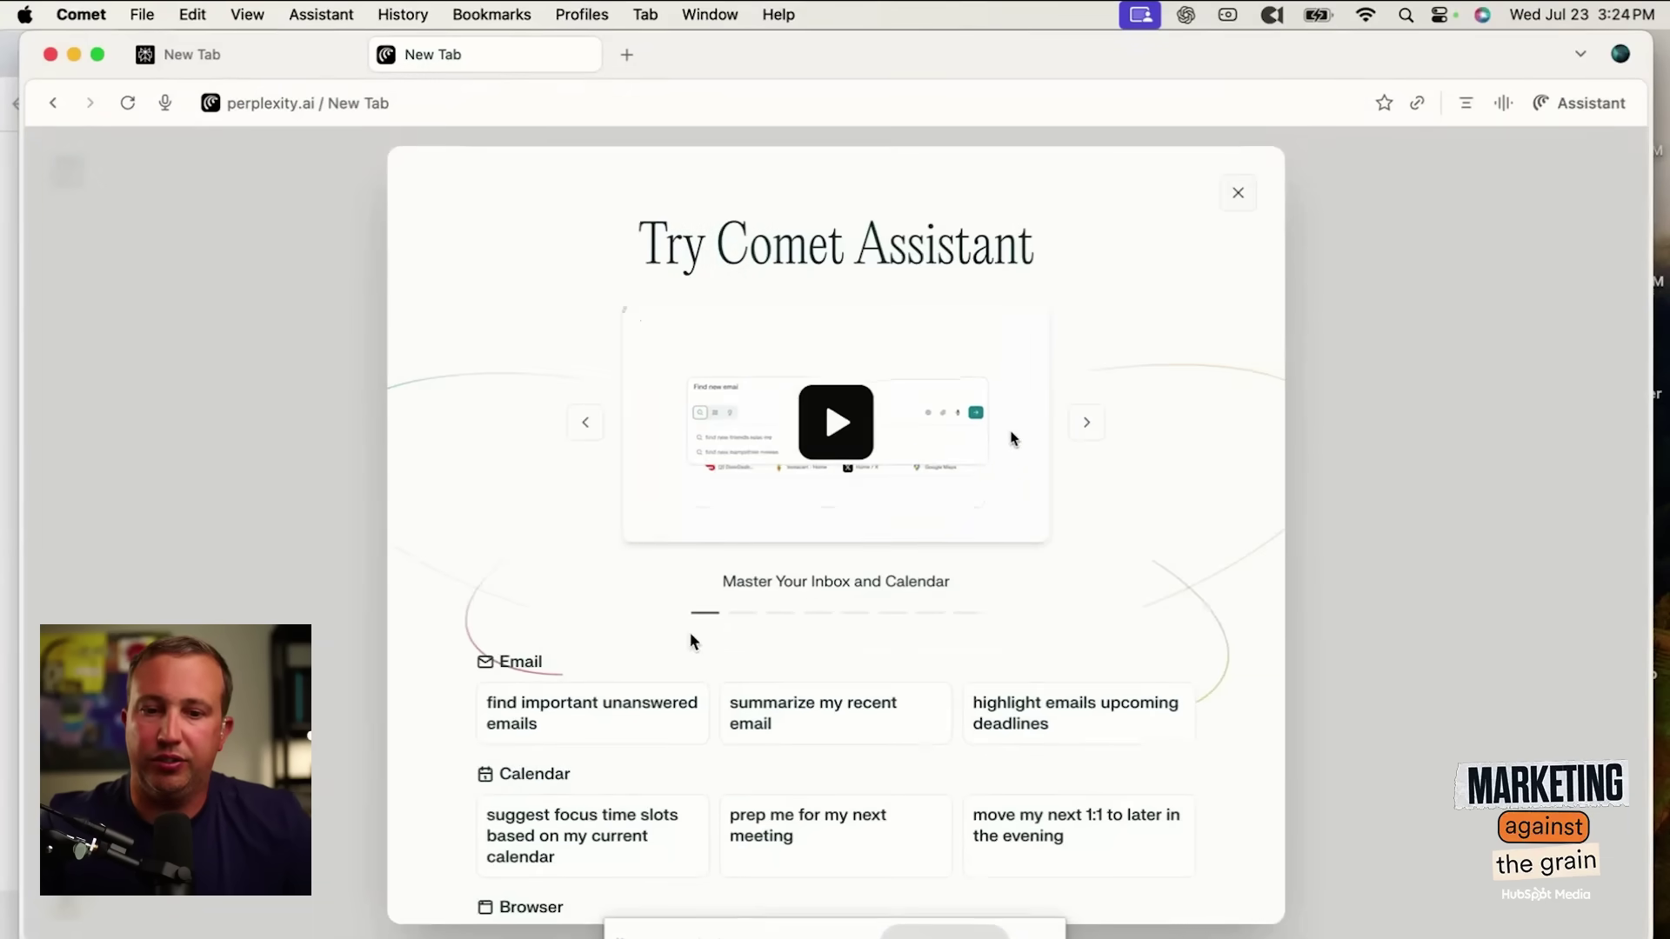
{"action": "scroll", "coordinate": [694, 727], "scroll_direction": "down", "scroll_amount": 1}
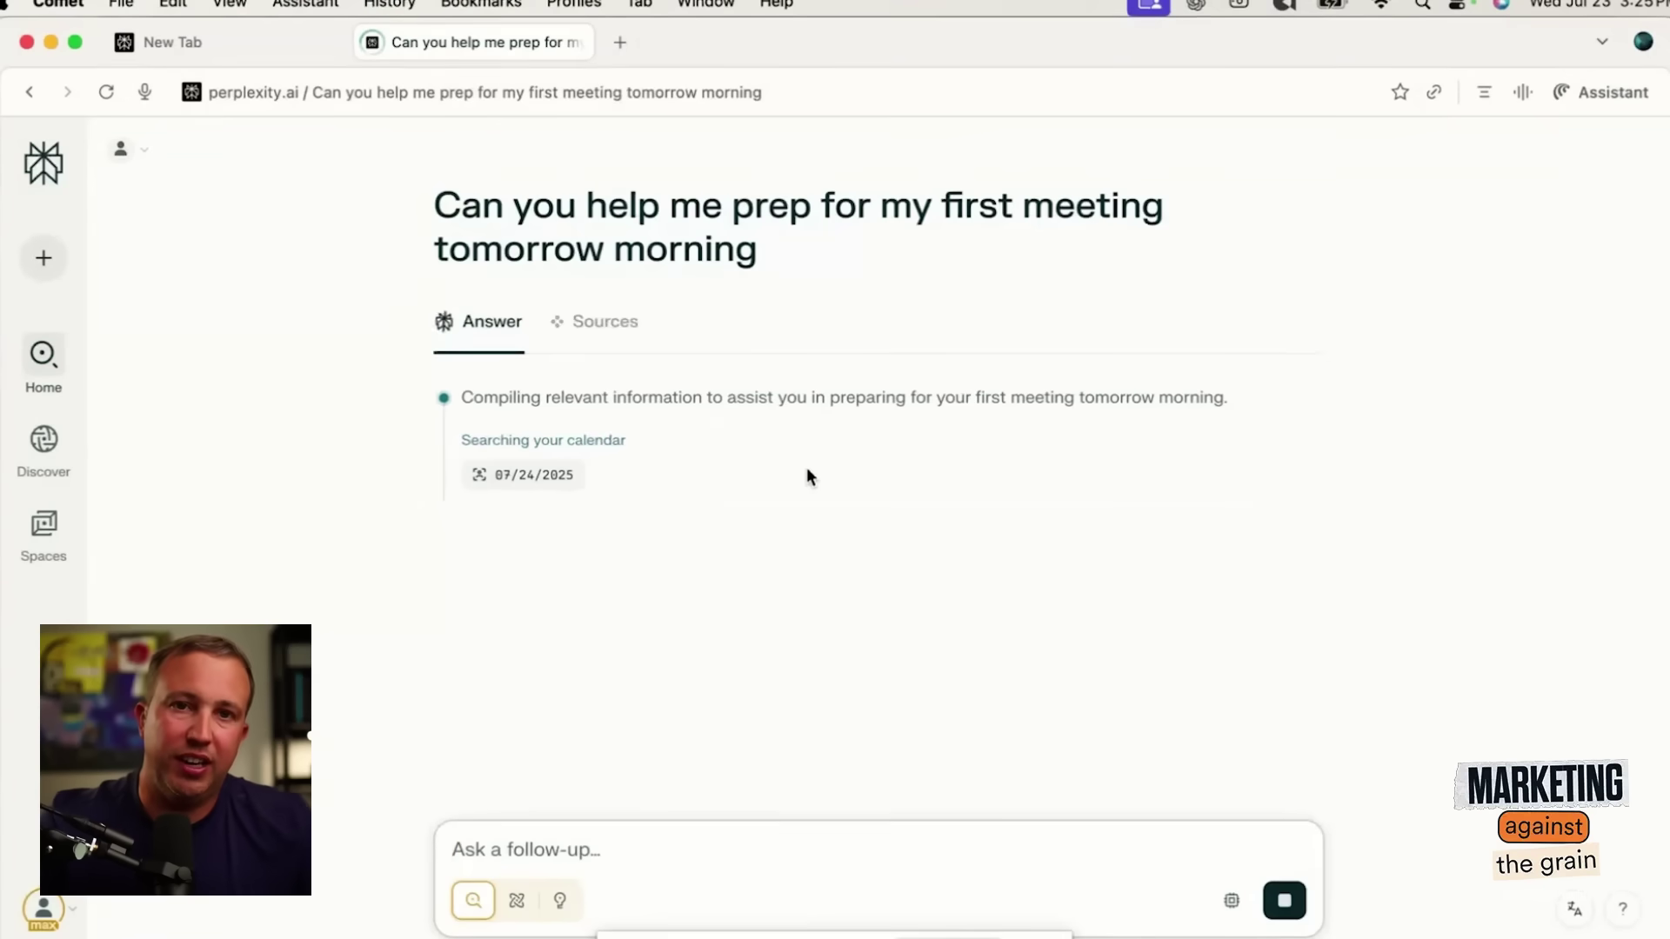
Read the assistant's answer on preparing for tomorrow morning's first meeting.
{"action": "scroll", "coordinate": [822, 464], "scroll_direction": "up", "scroll_amount": 5}
{"action": "scroll", "coordinate": [822, 464], "scroll_direction": "up", "scroll_amount": 2}
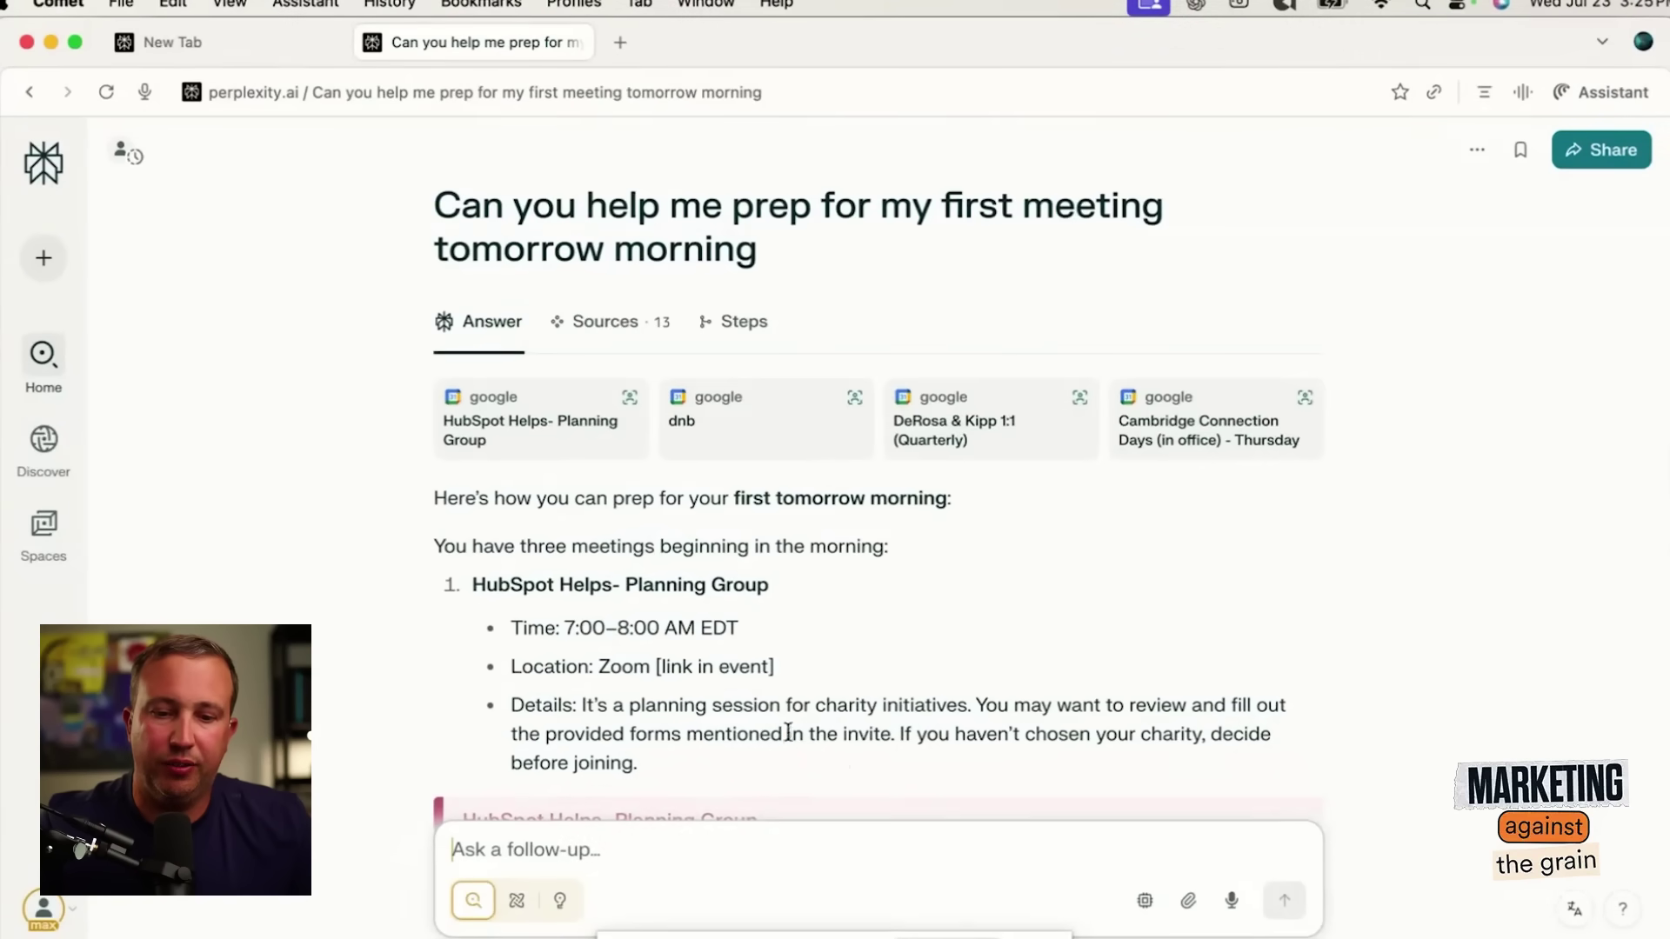
{"action": "scroll", "coordinate": [865, 717], "scroll_direction": "down", "scroll_amount": 1}
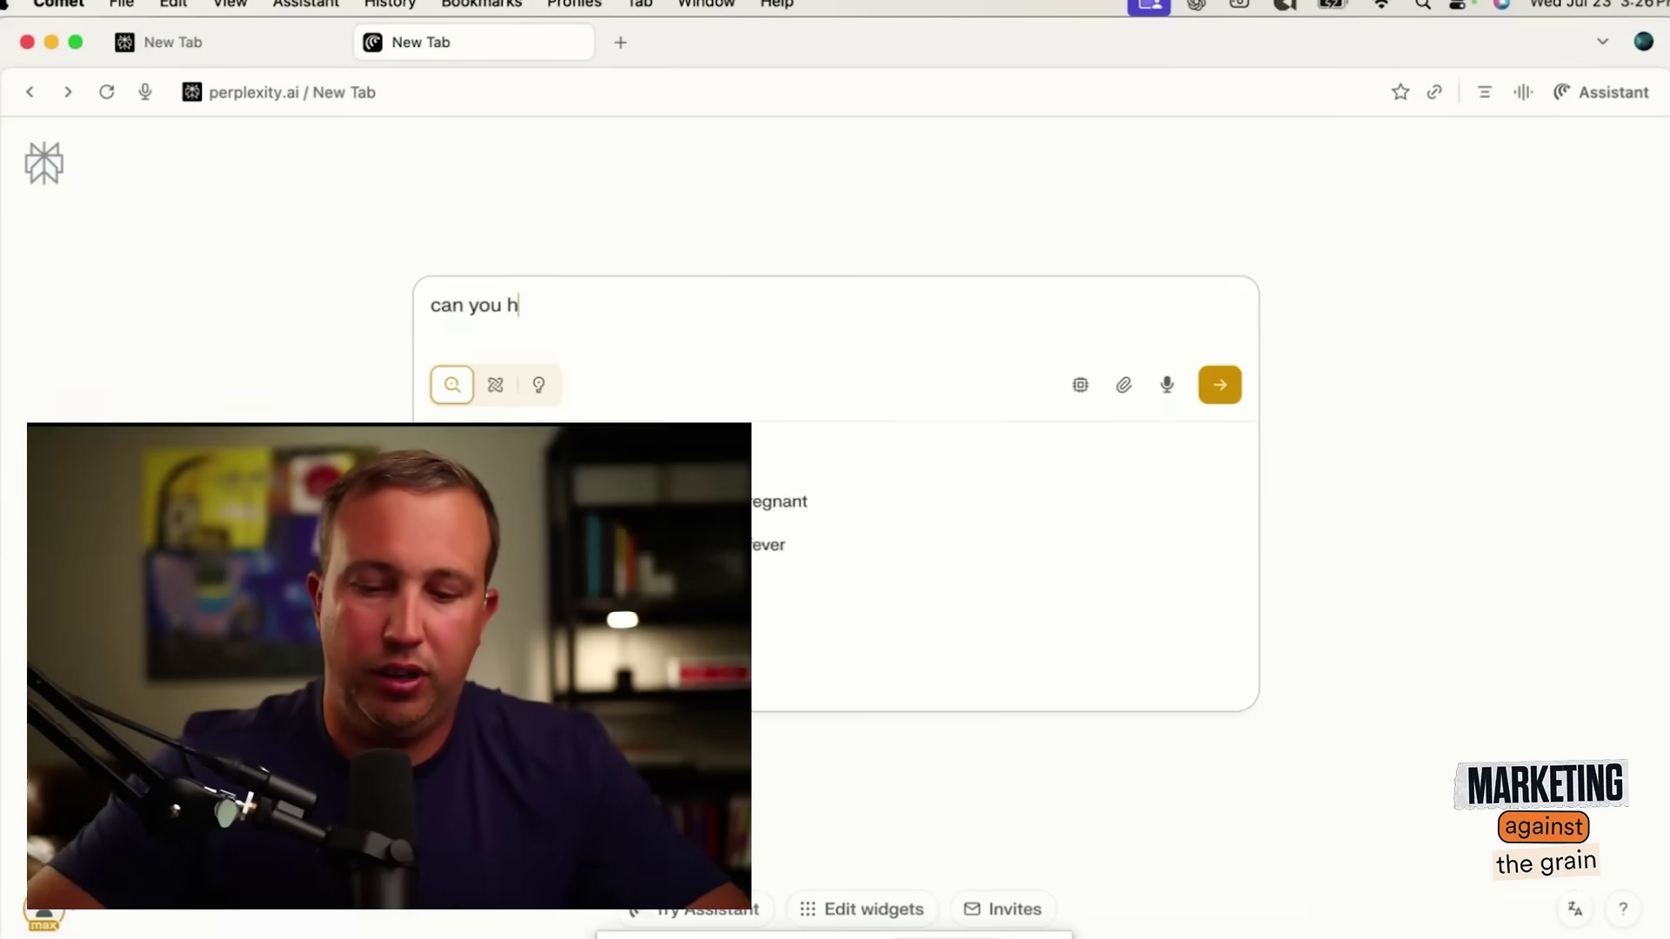
Ask the assistant to help respond to some of the most important emails not yet answered, and review its answer.
{"action": "type", "text": "elp me respond to some of the most important"}
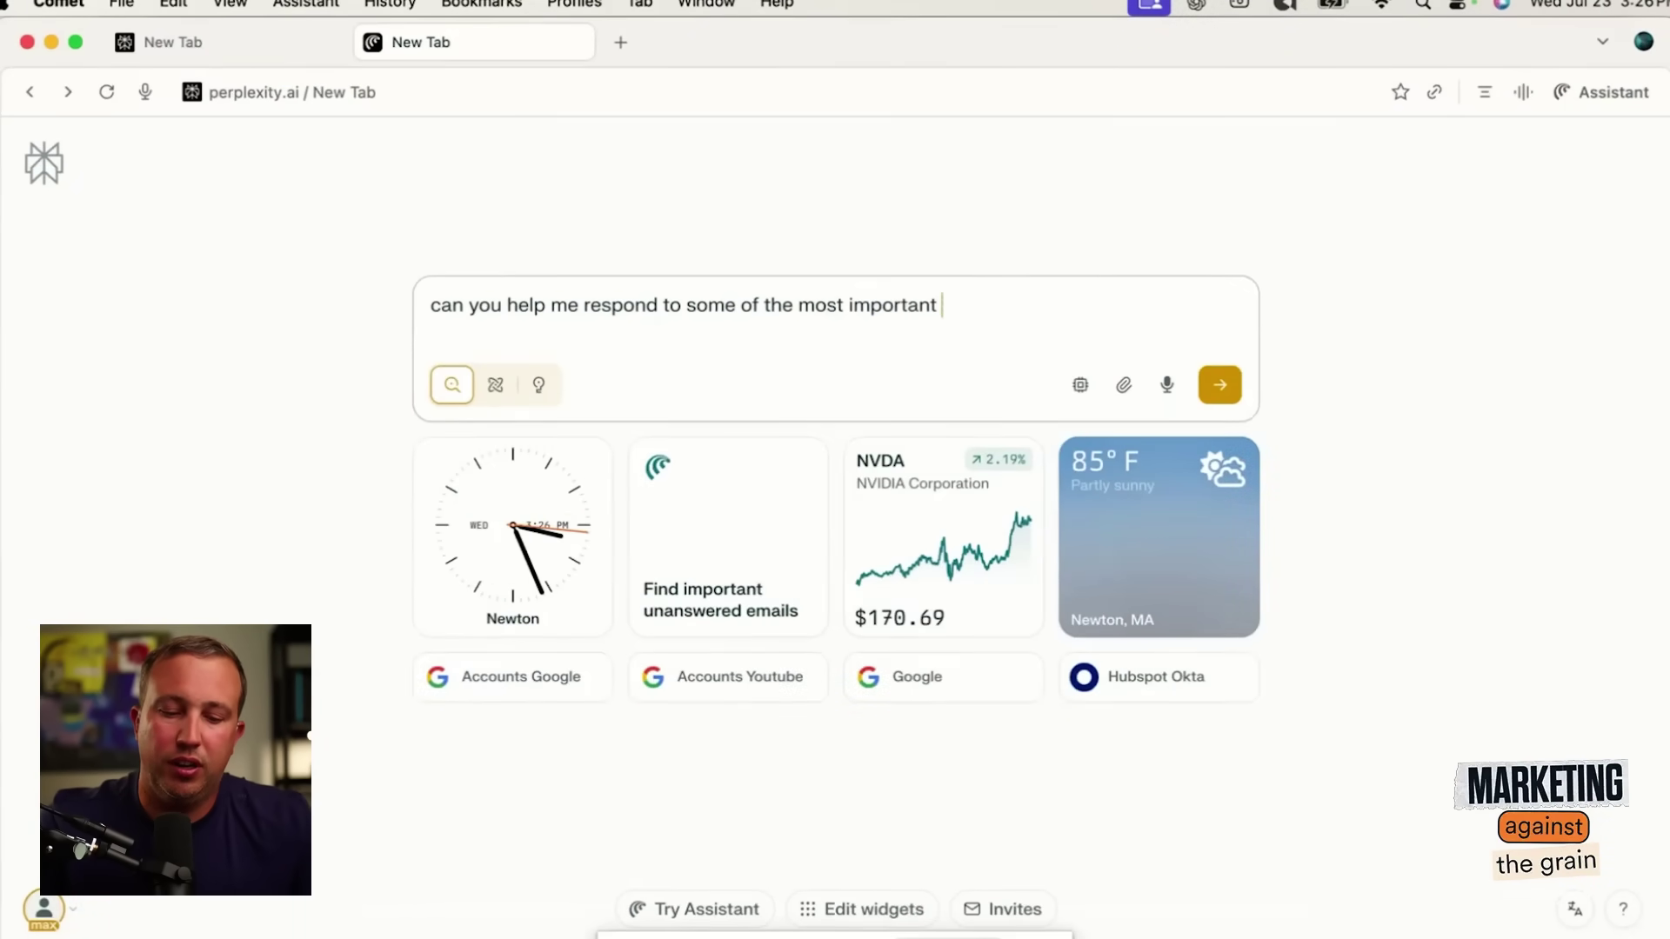
{"action": "type", "text": " answ"}
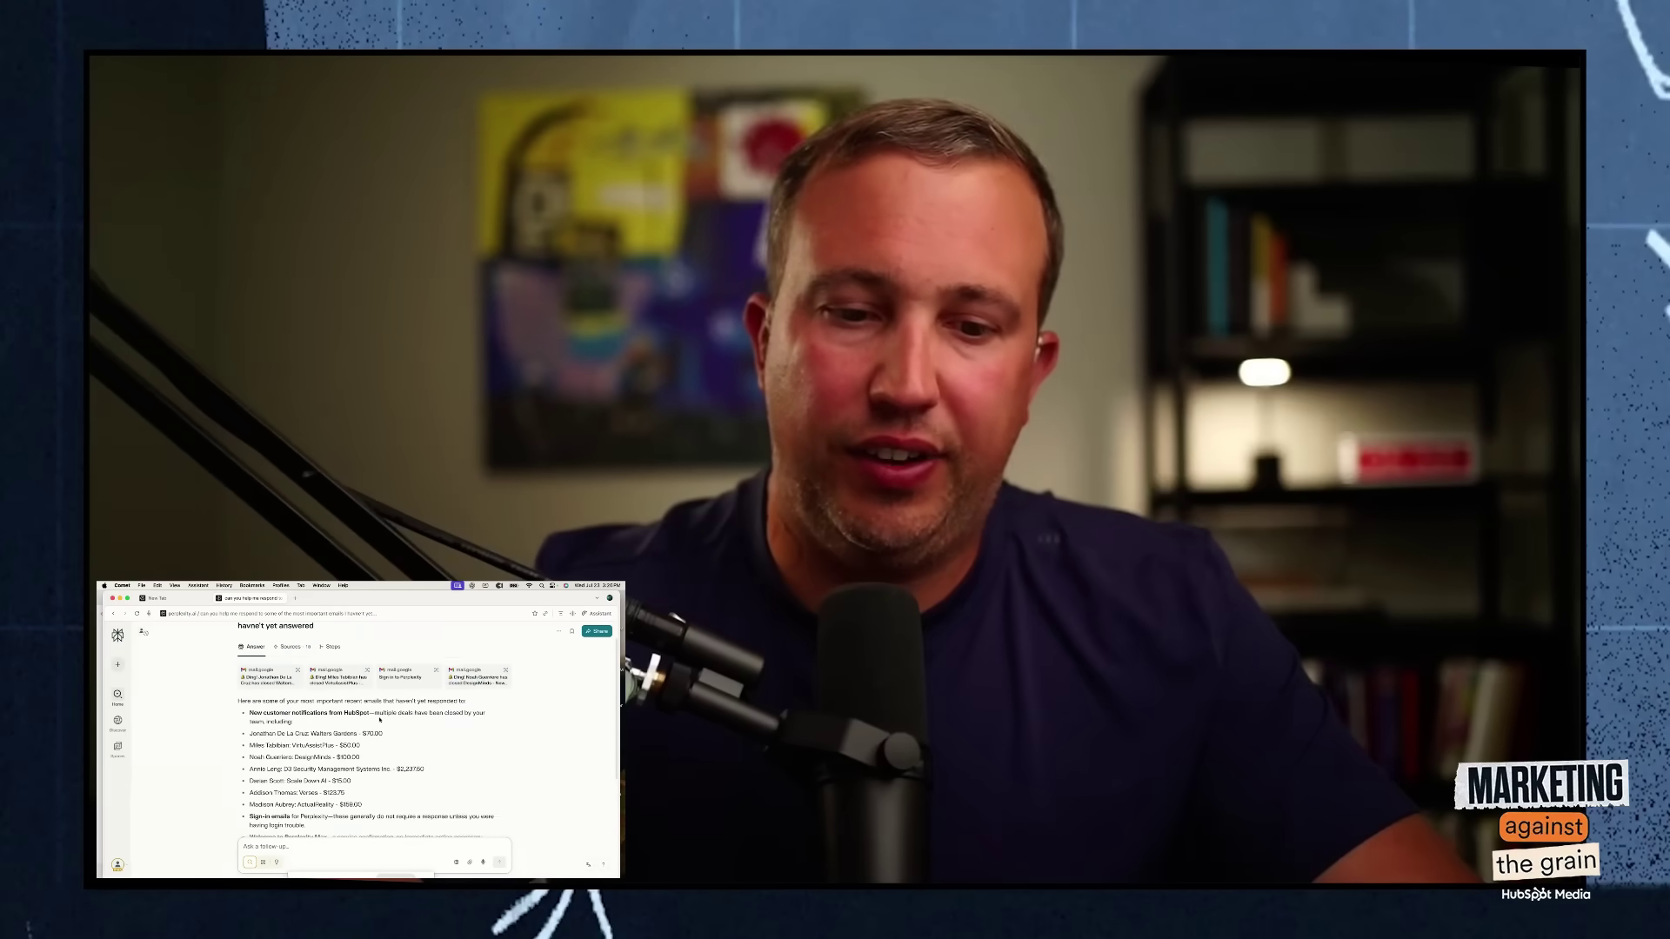
{"action": "scroll", "coordinate": [379, 719], "scroll_direction": "down", "scroll_amount": 5}
{"action": "scroll", "coordinate": [379, 720], "scroll_direction": "up", "scroll_amount": 10}
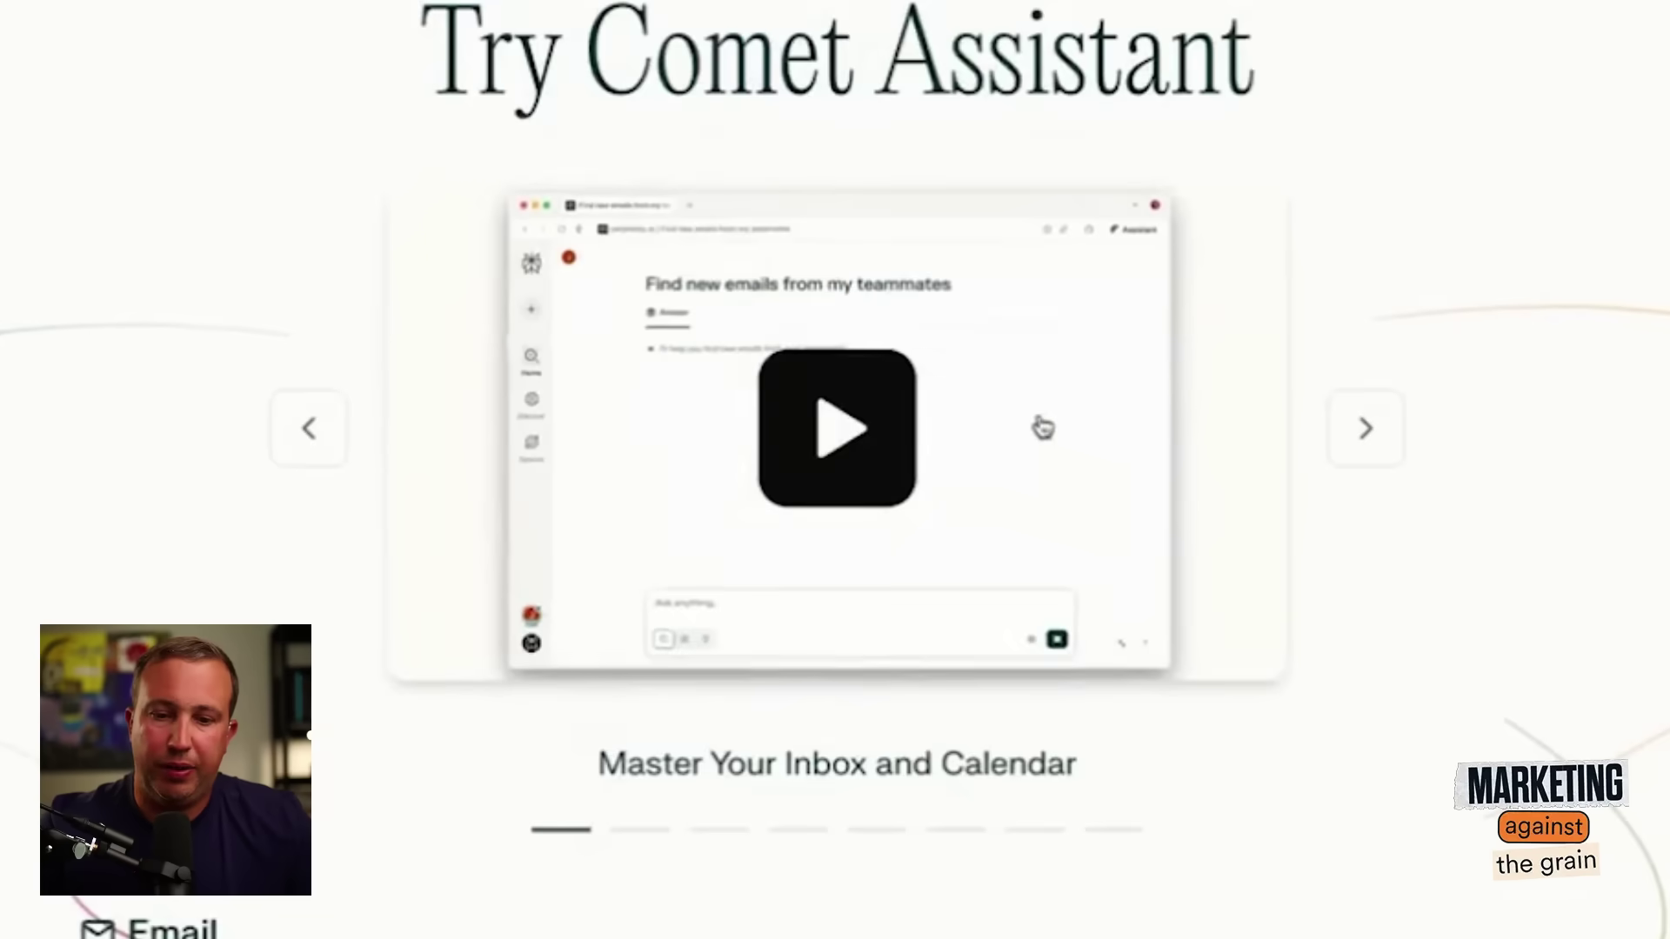
Find the "Delegate the Basics" demo in the Comet Assistant overview and watch its video.
{"action": "left_click", "coordinate": [1369, 428]}
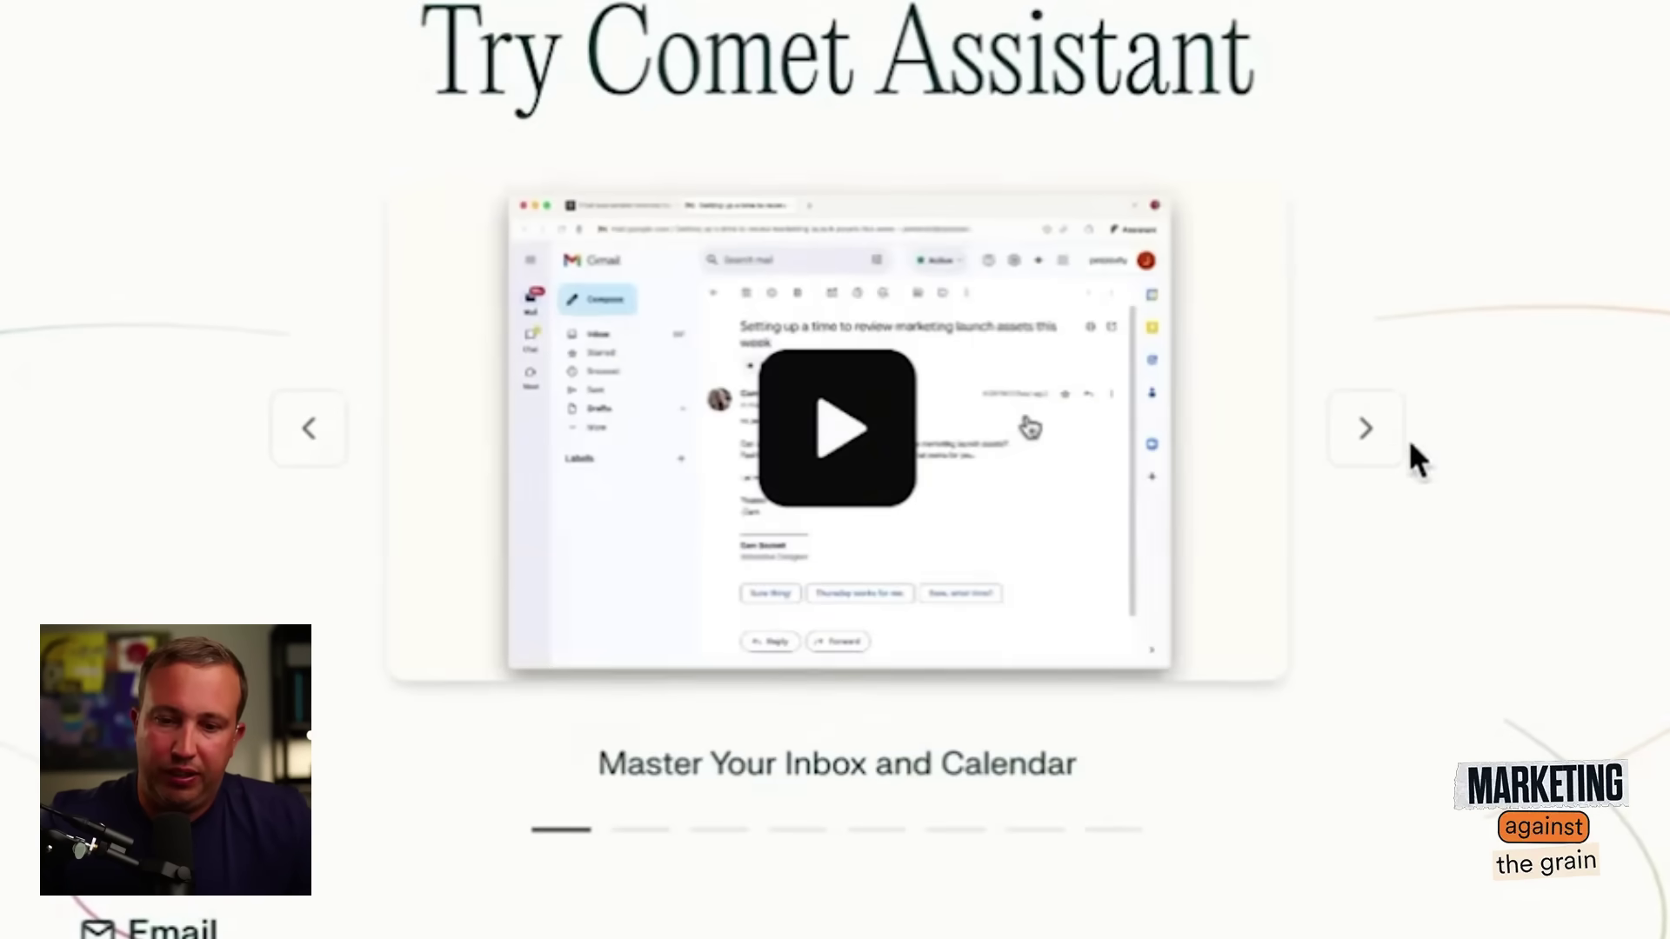
{"action": "left_click", "coordinate": [1364, 453]}
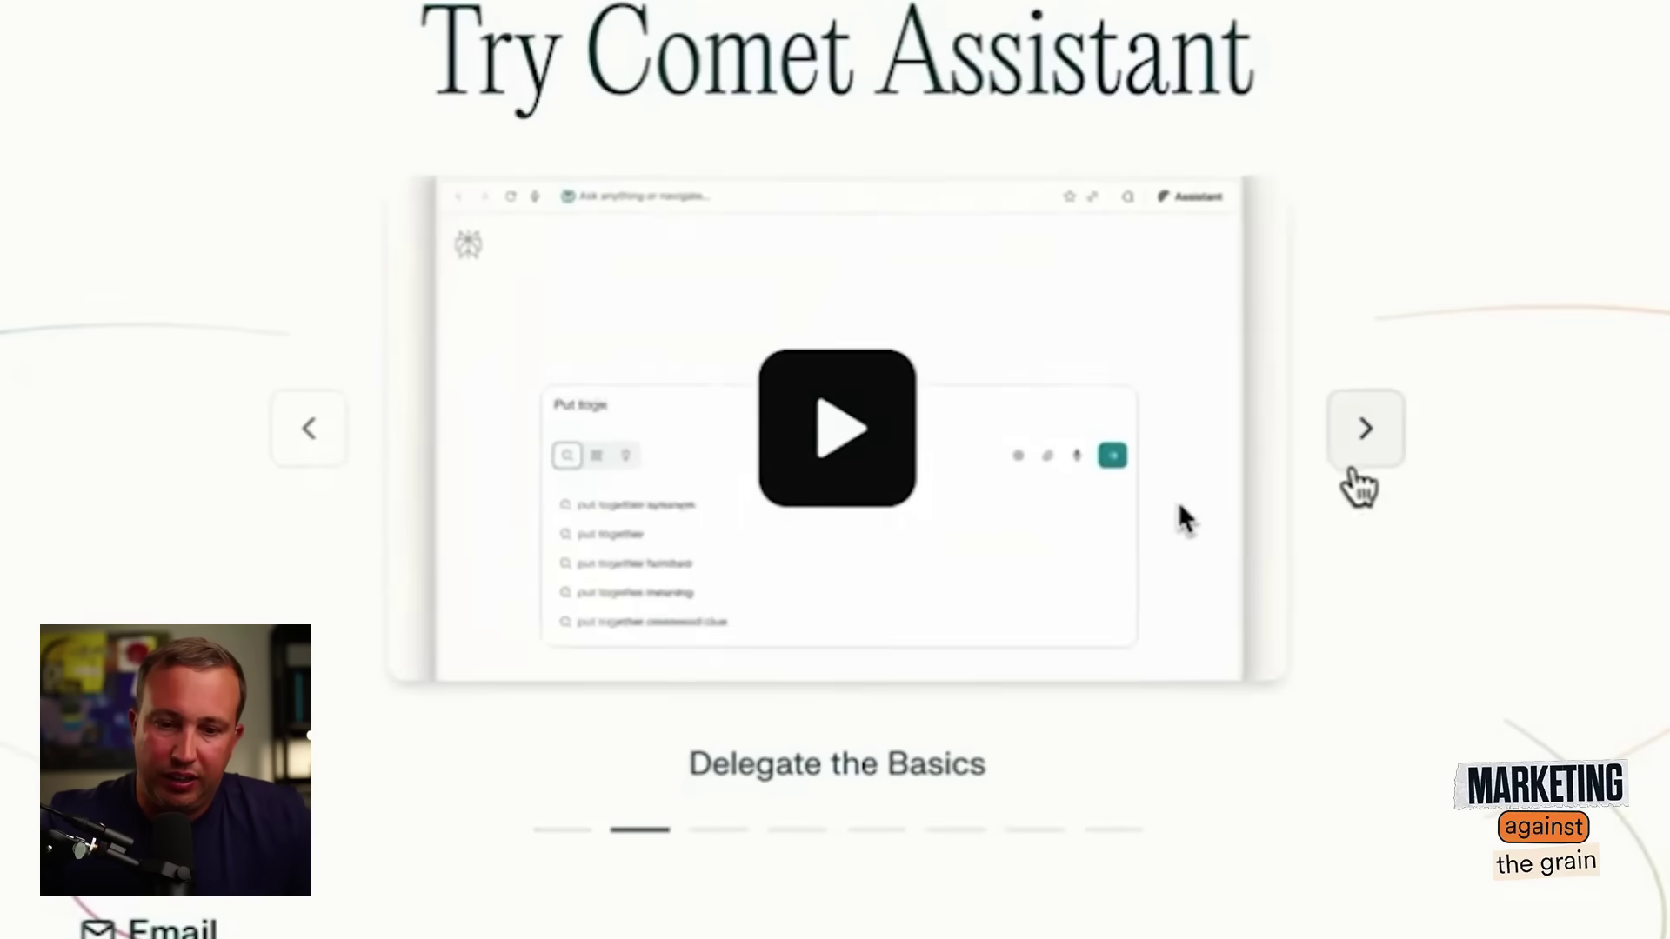
{"action": "left_click", "coordinate": [818, 431]}
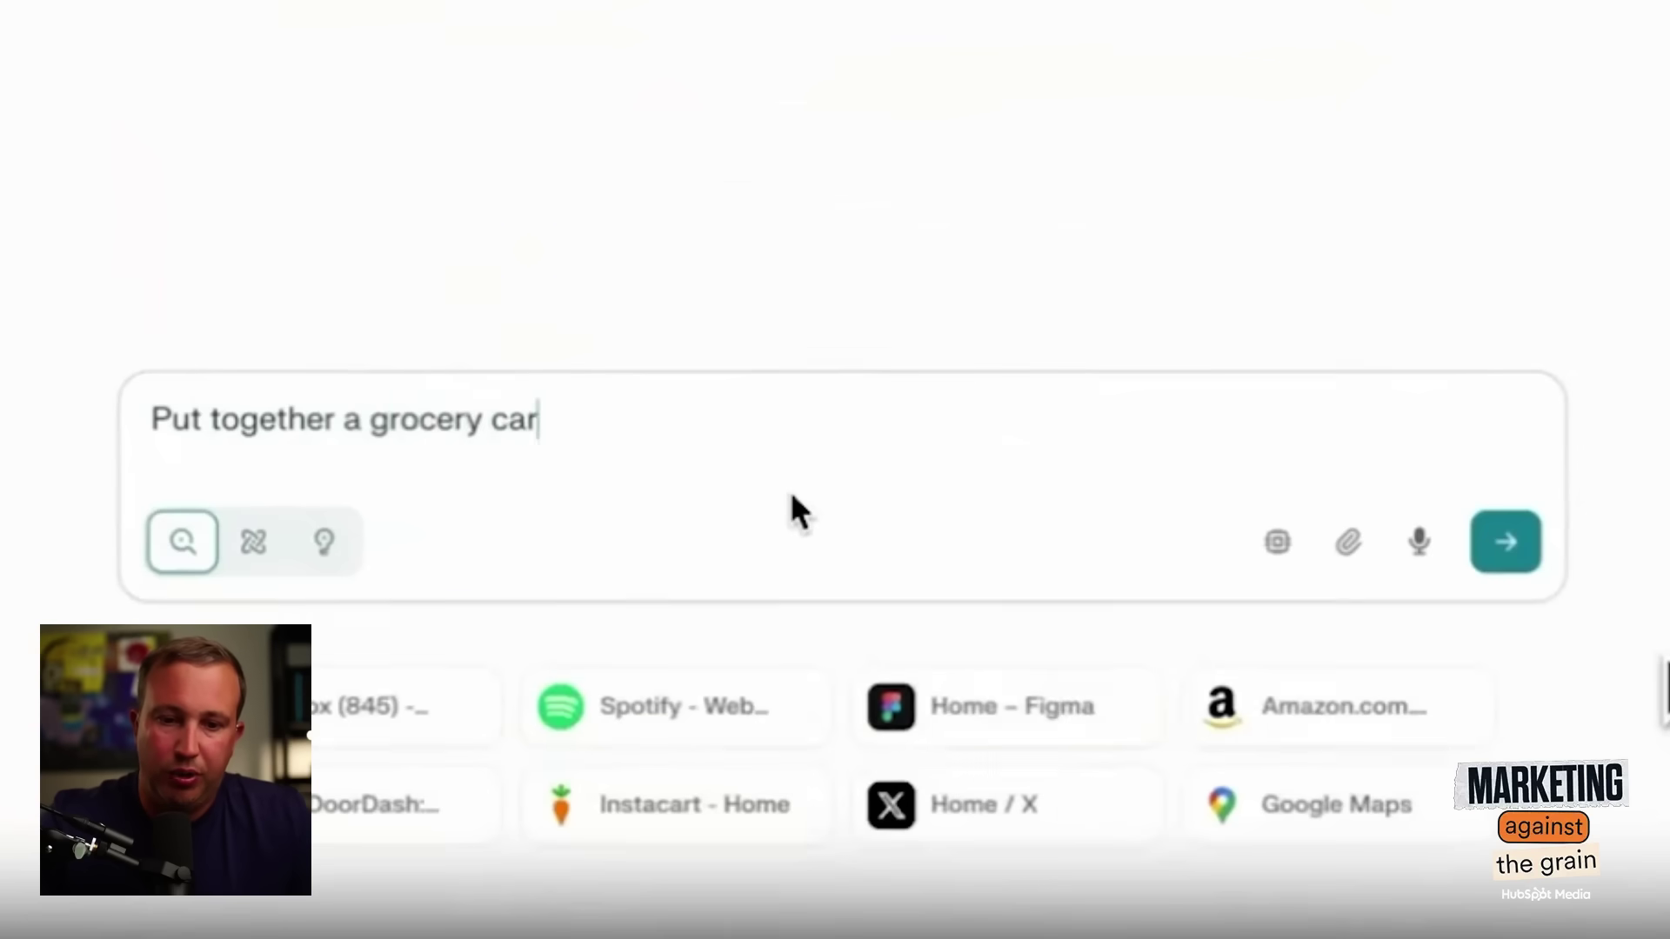
{"action": "type", "text": "for me from Walmart. I want to make "}
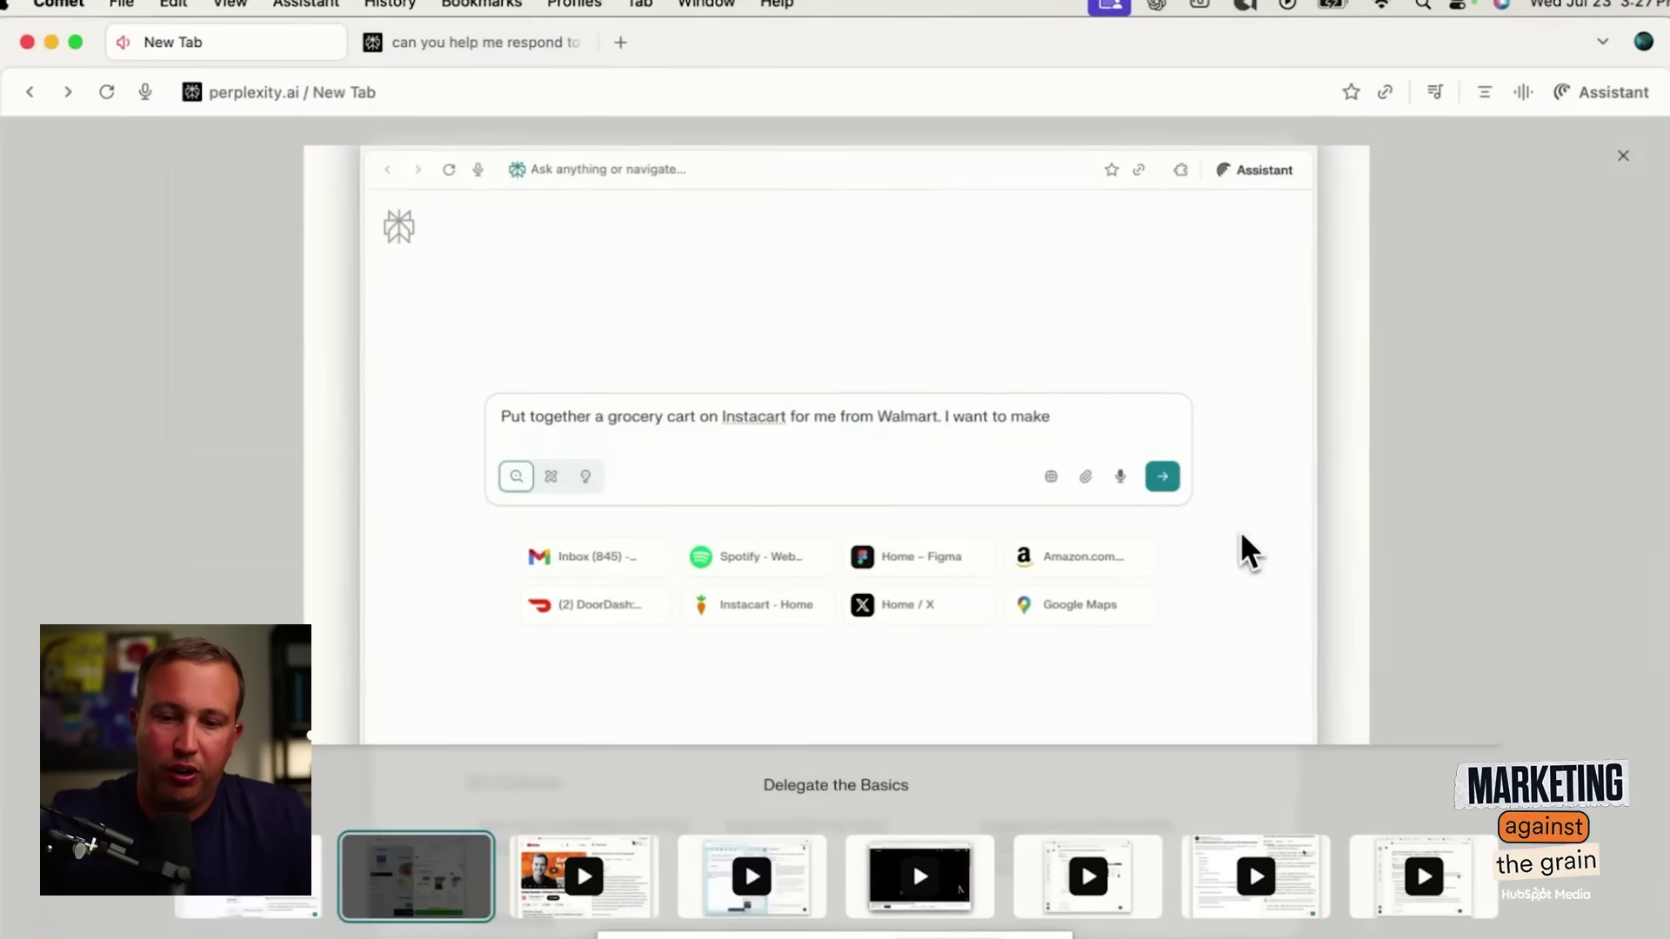
{"action": "type", "text": "butter chicken and chicken cobb salad."}
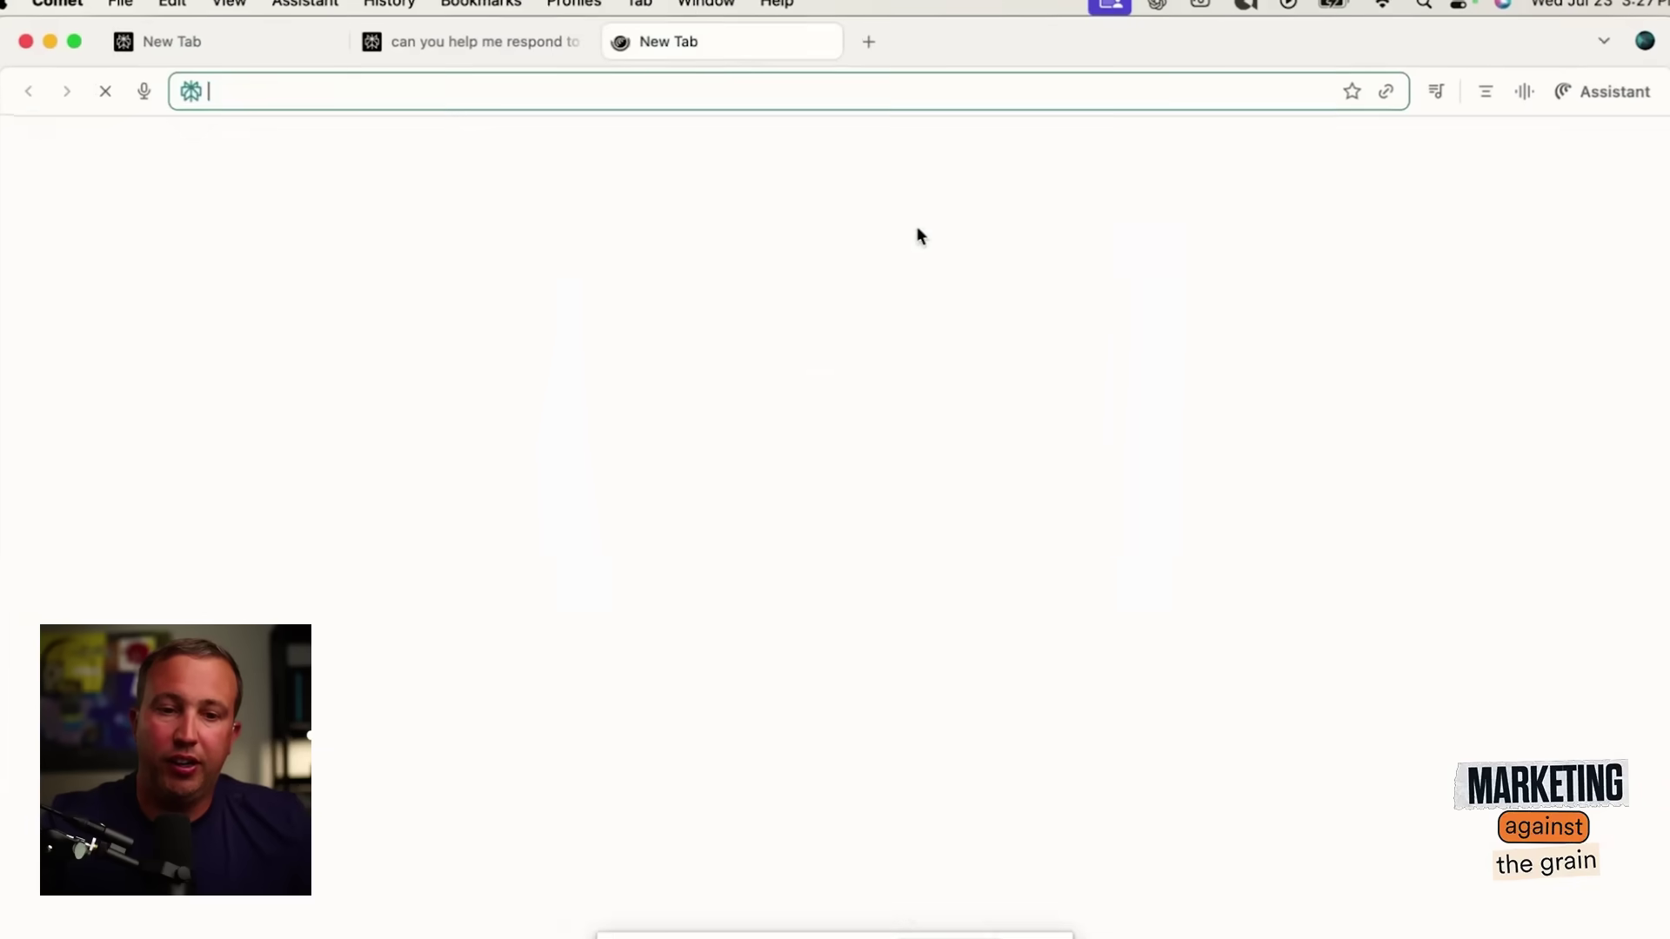
Begin a prompt asking to research Ramp.com and break down 3-5 ways they could improve their marketing by browsing their website.
{"action": "left_click", "coordinate": [659, 92]}
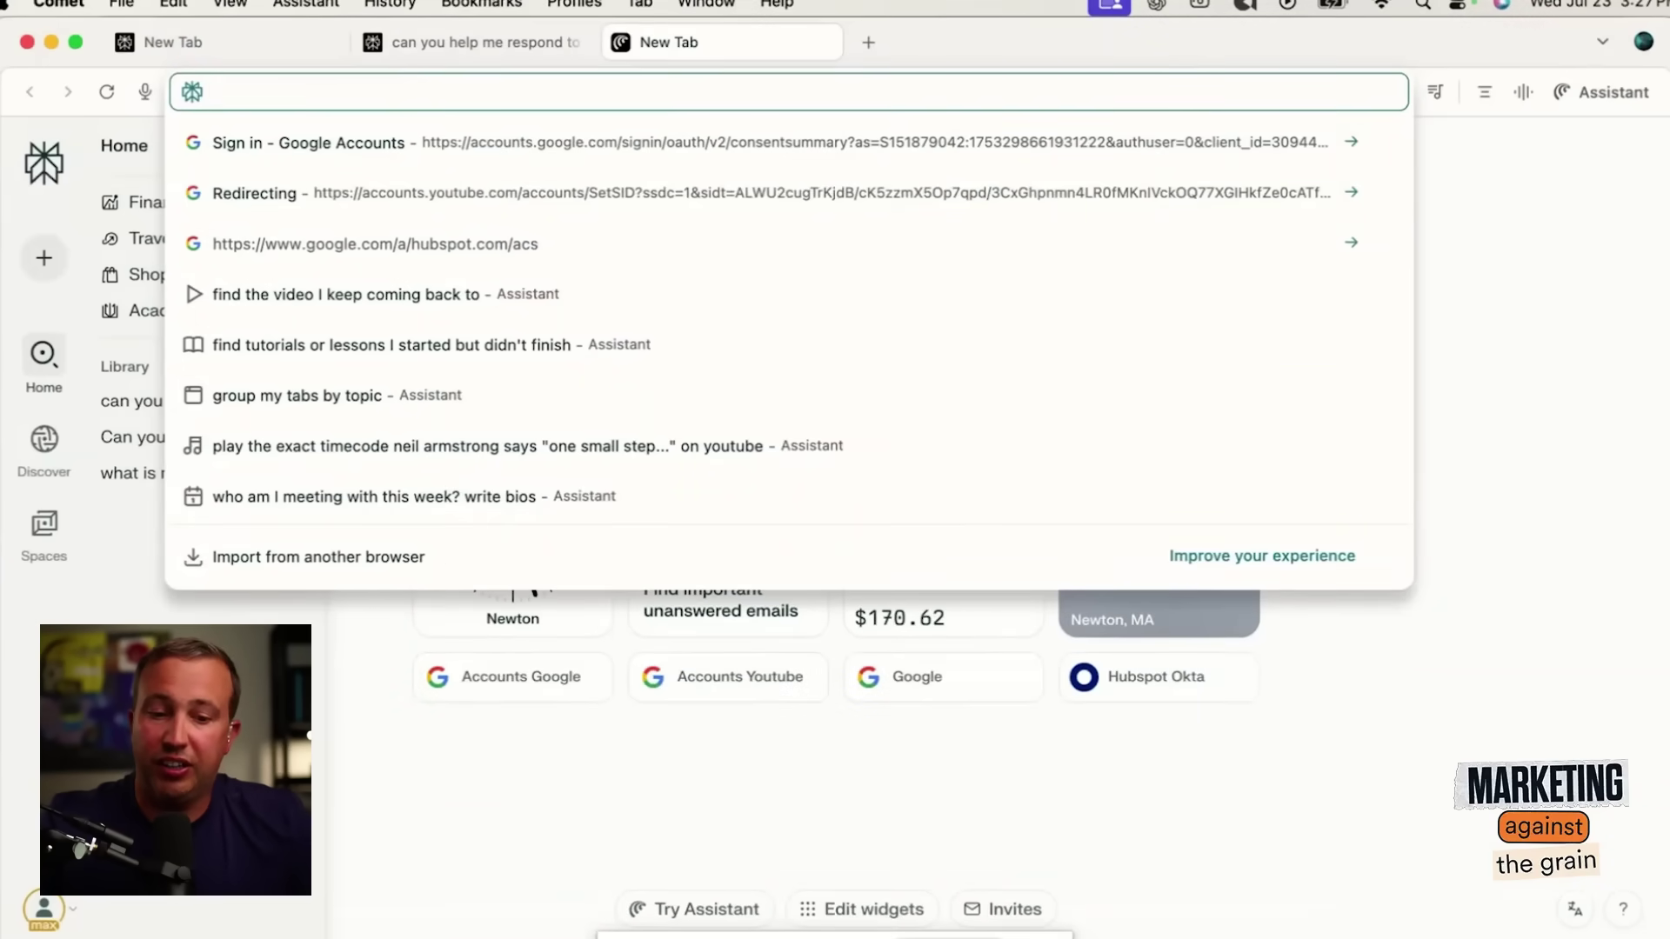
{"action": "left_click", "coordinate": [468, 772]}
{"action": "left_click", "coordinate": [567, 306]}
{"action": "type", "text": "can you "}
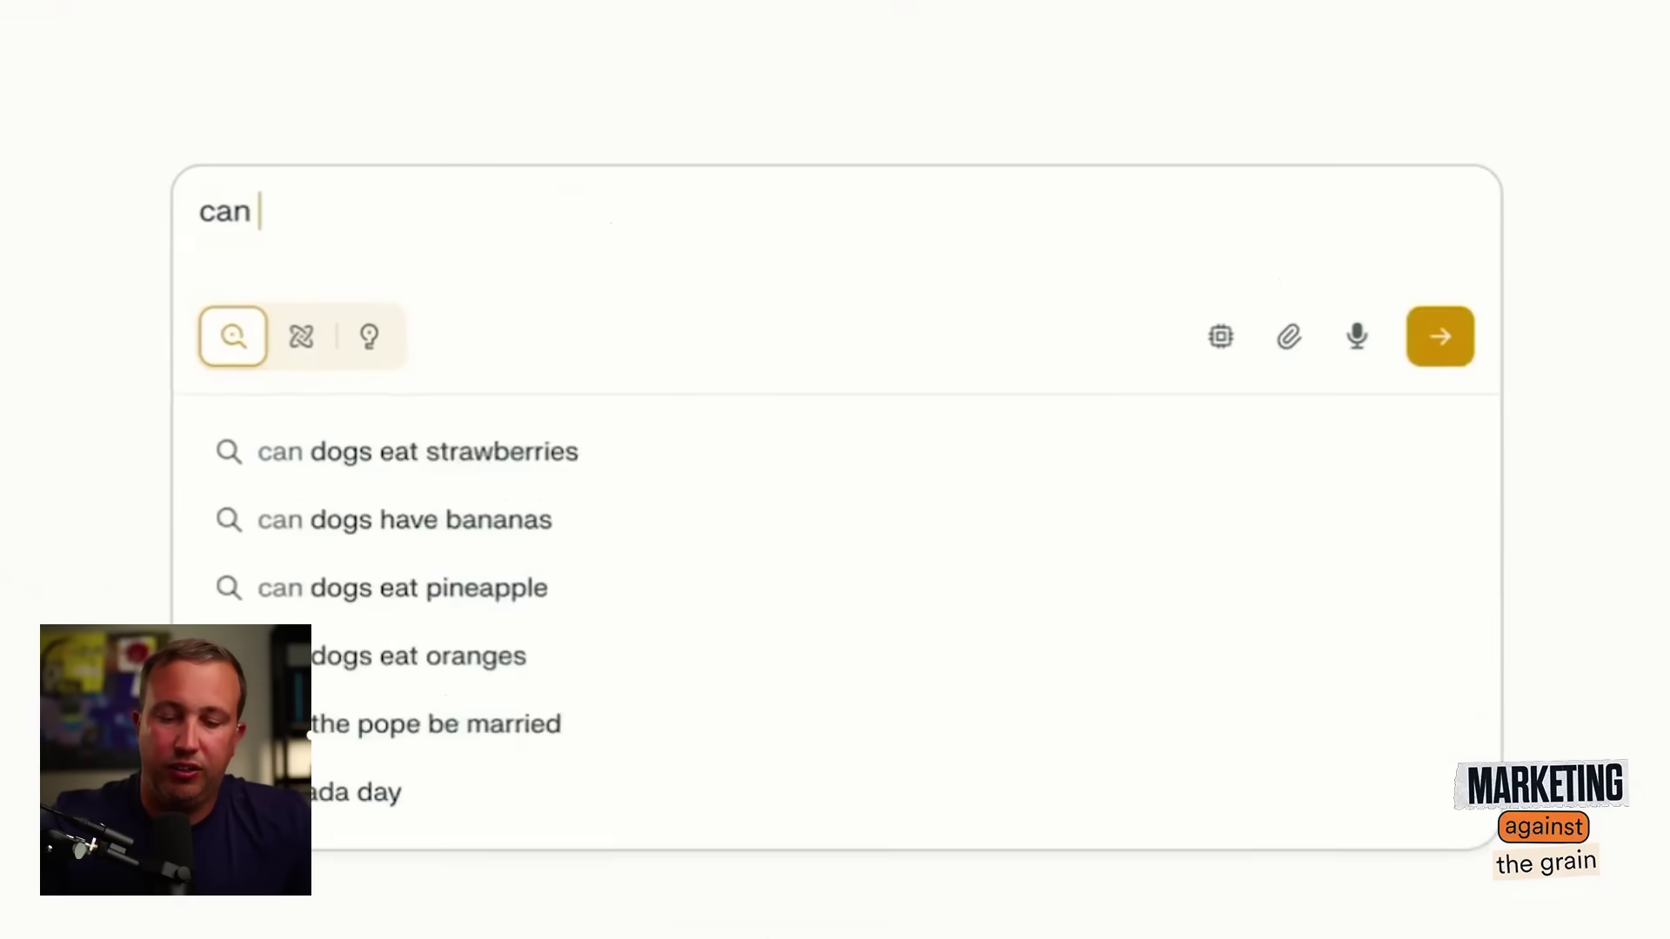
{"action": "type", "text": "go and research Ram"}
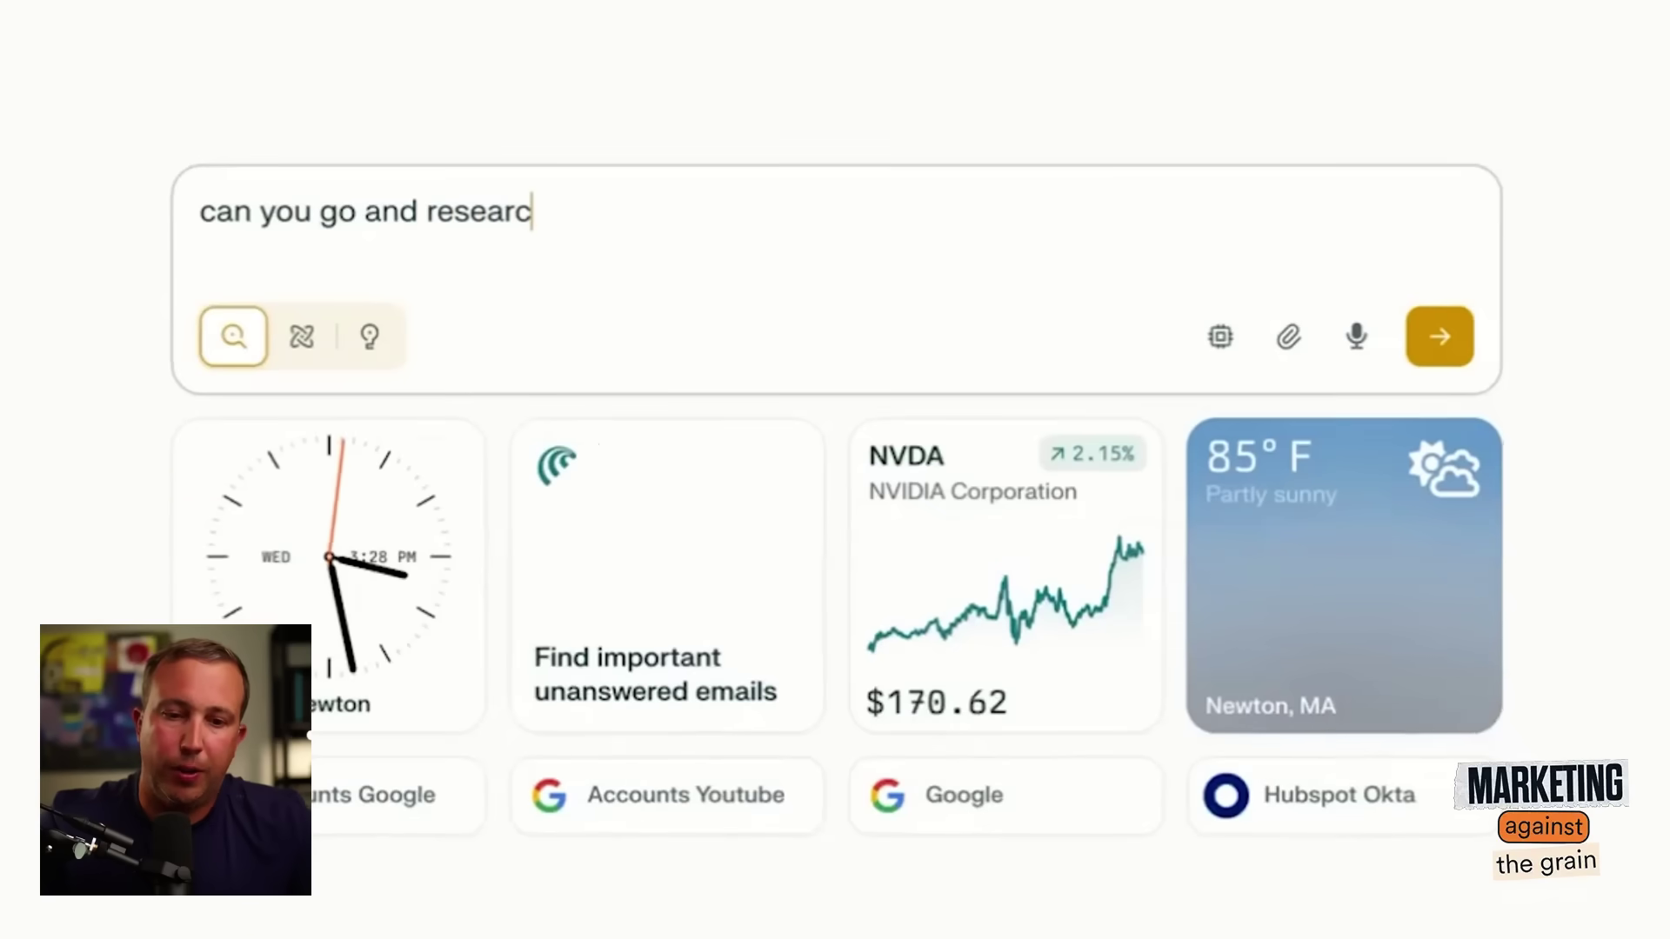
{"action": "type", "text": "p"}
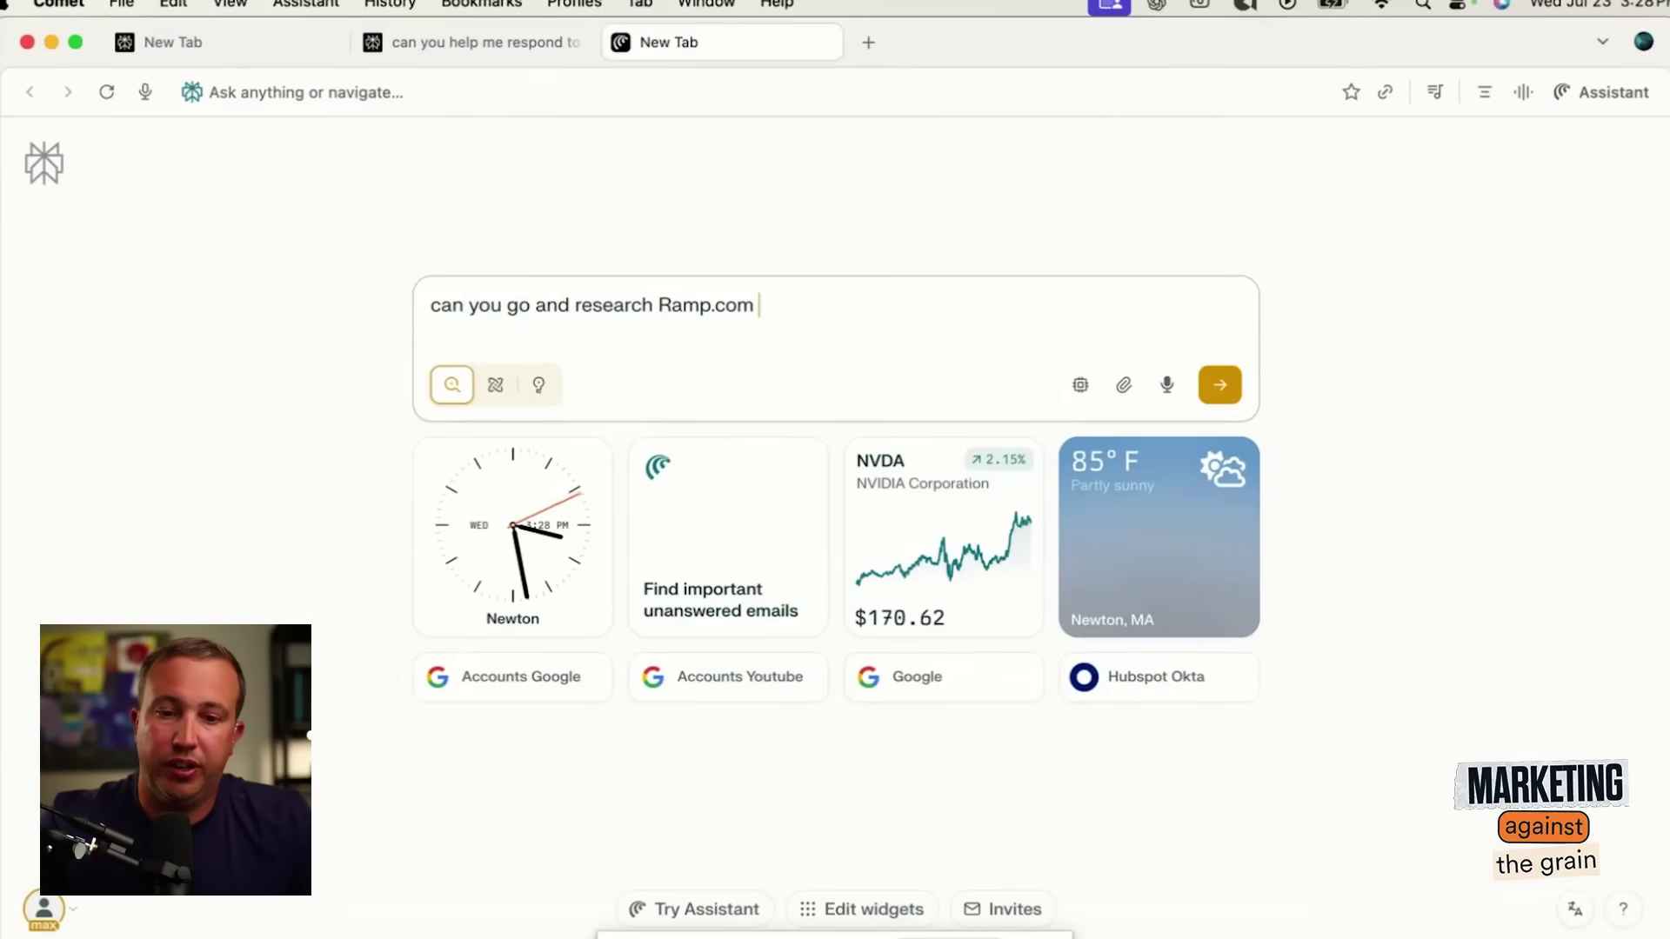
{"action": "type", "text": ".com "}
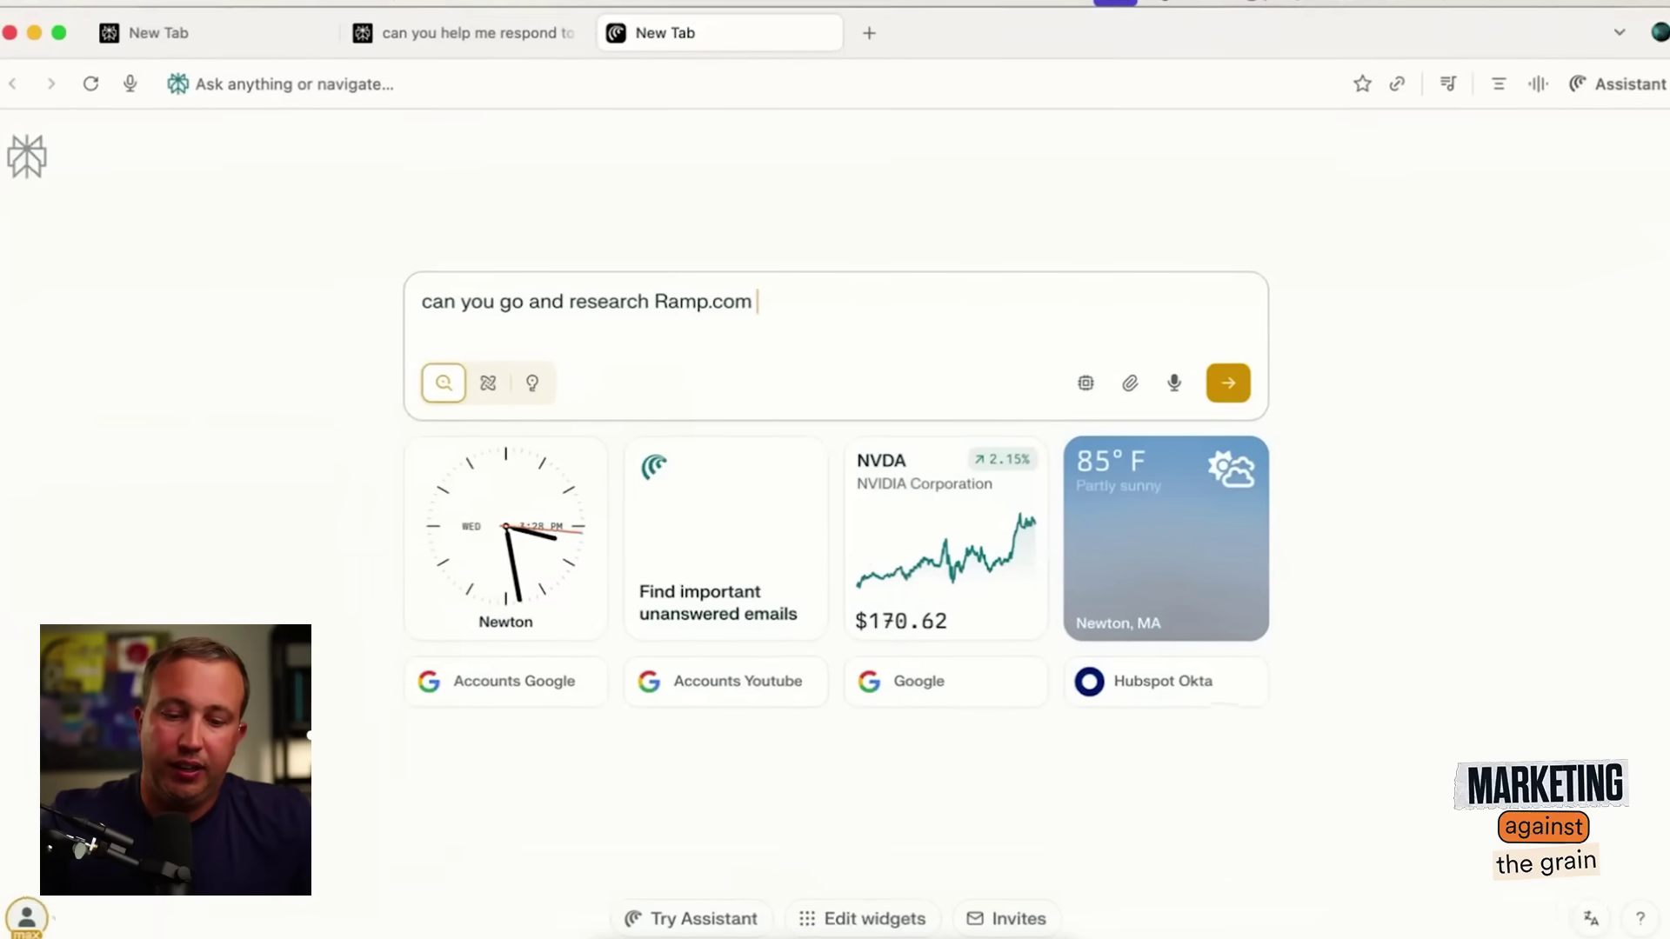
{"action": "type", "text": "and give me a breakdown of 3-5 ways th"}
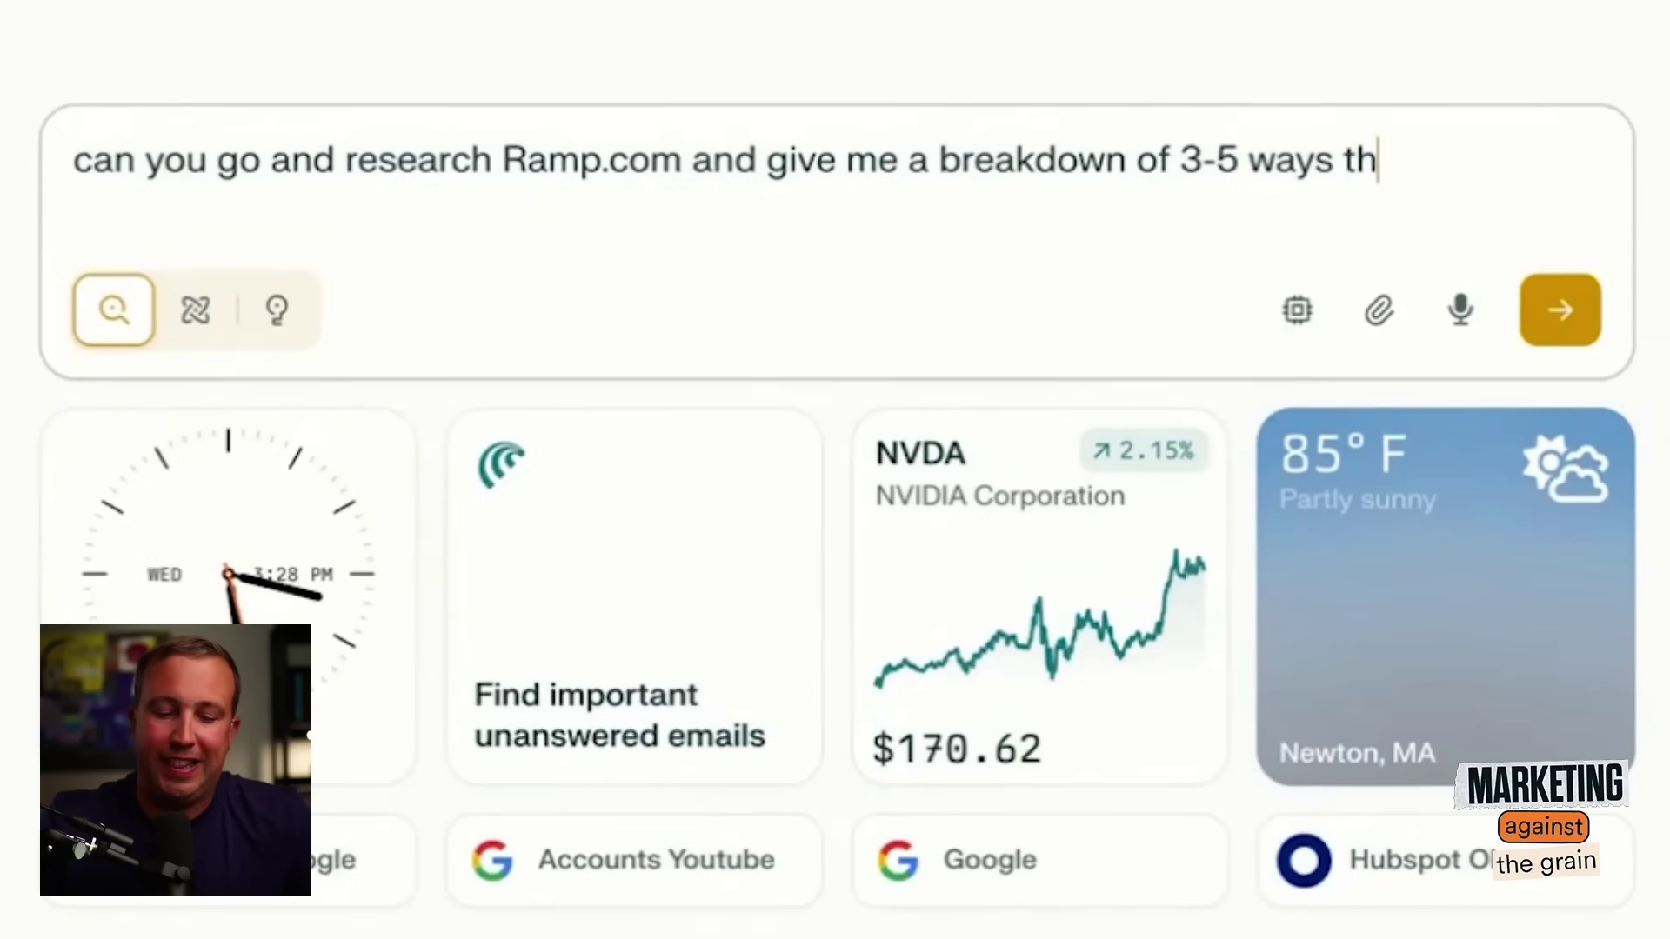
{"action": "type", "text": "ey could improve th"}
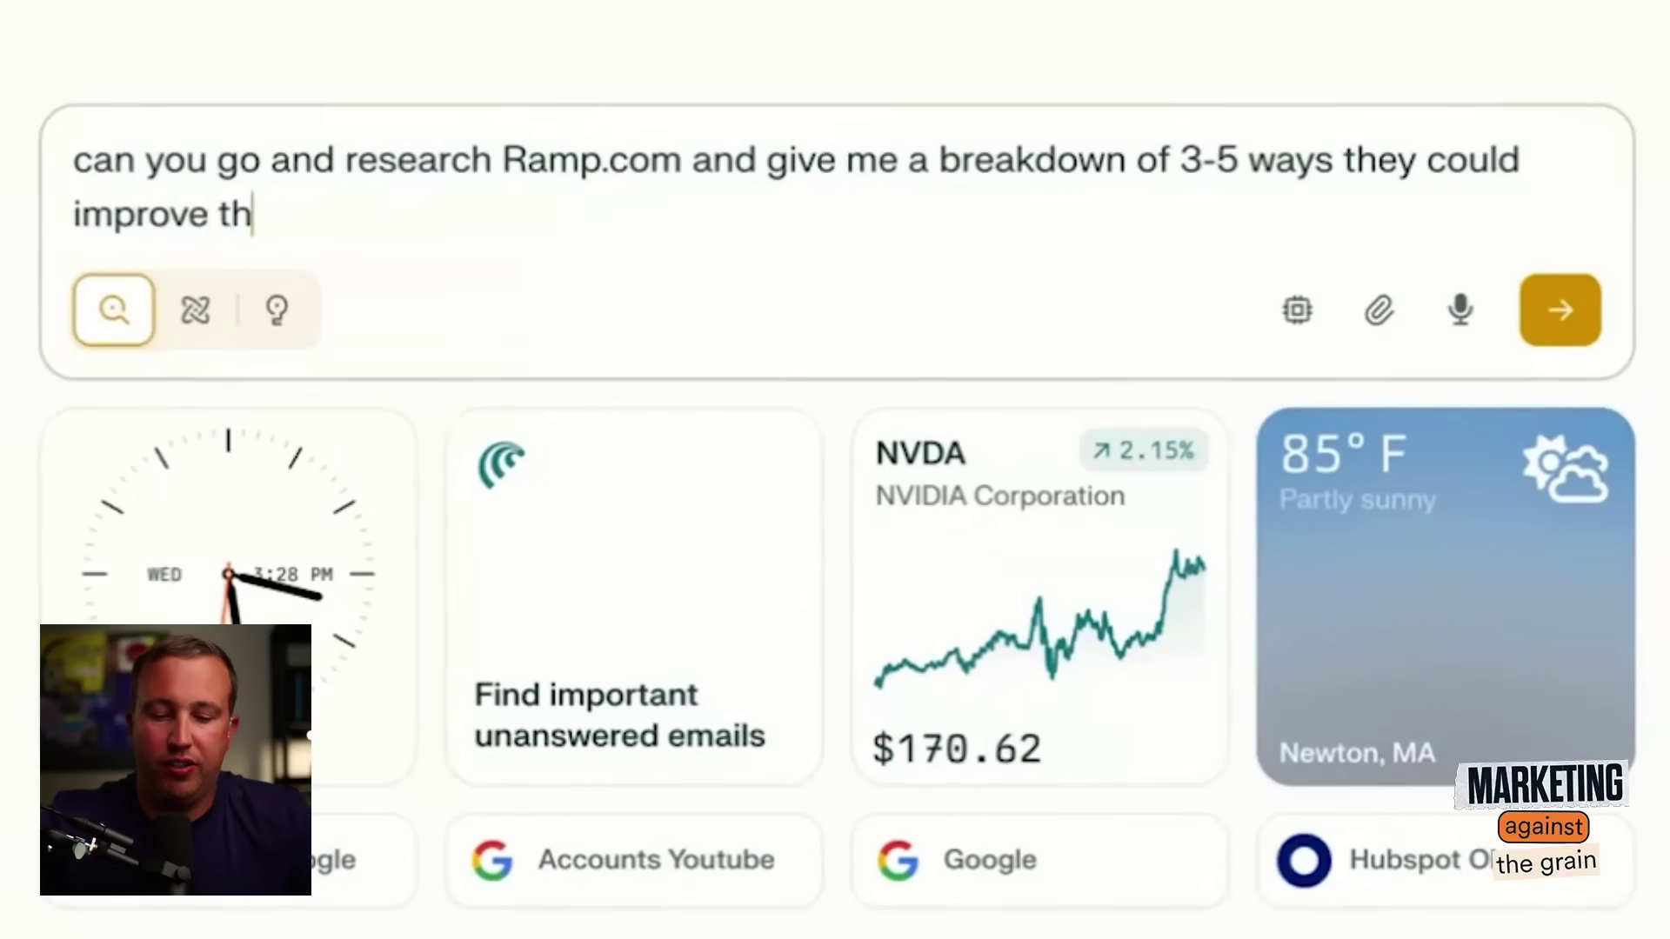
{"action": "type", "text": "eir marketing by"}
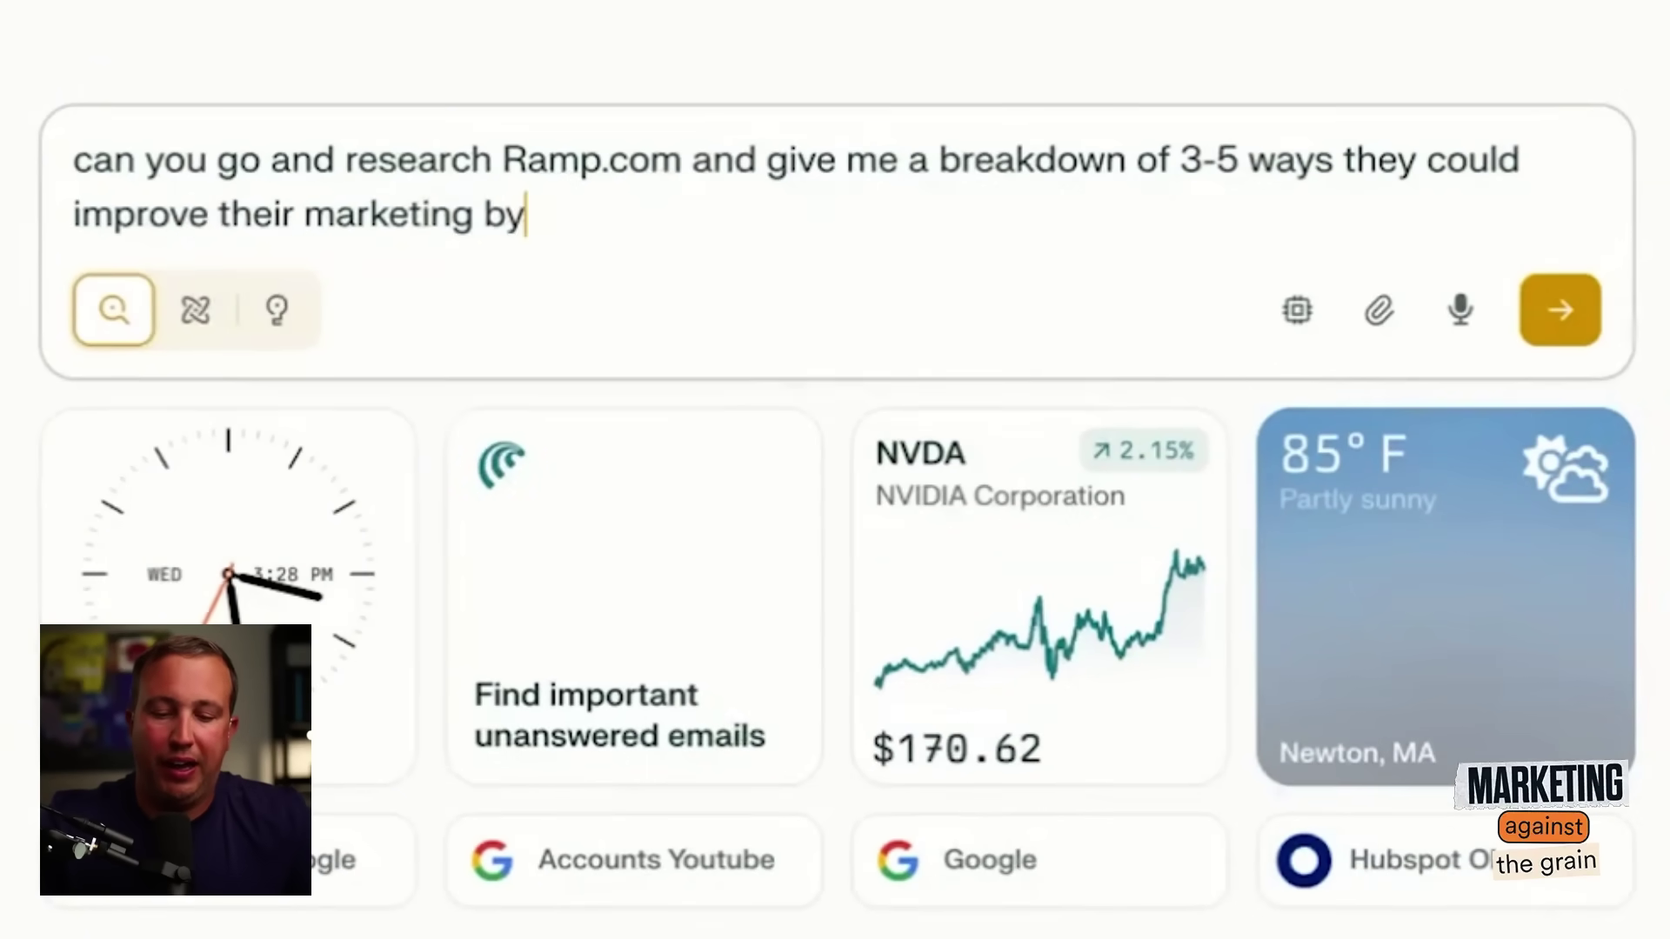
{"action": "type", "text": " brow"}
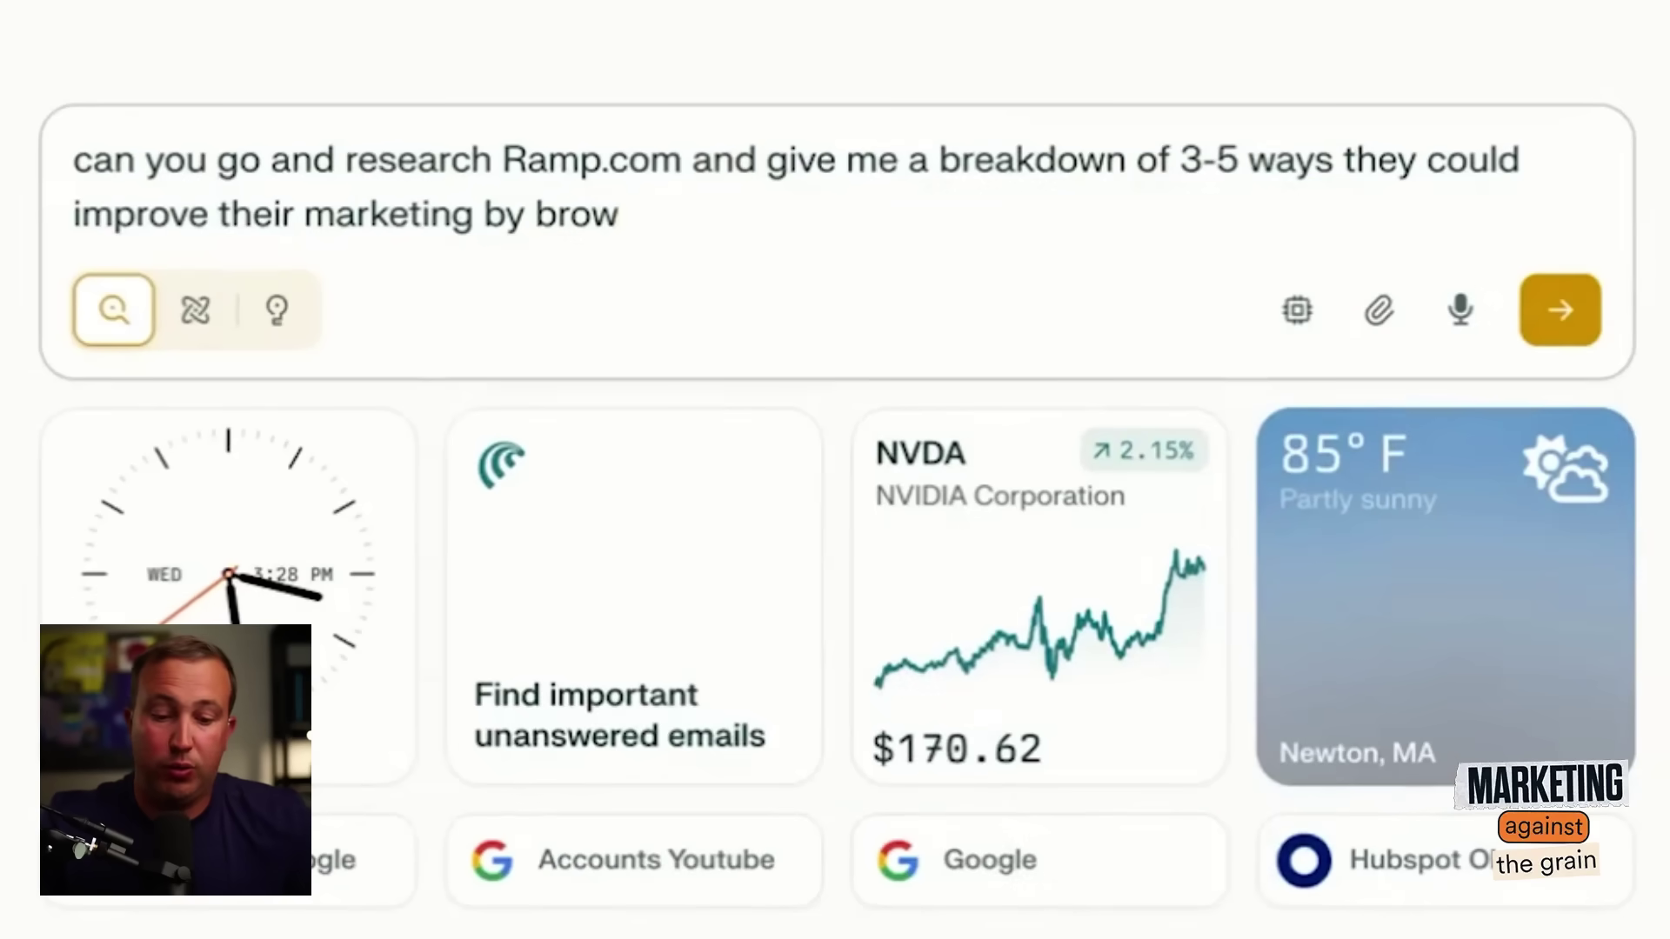
{"action": "type", "text": "sing their website. and"}
{"action": "key", "text": "BackSpace"}
{"action": "key", "text": "BackSpace"}
{"action": "key", "text": "BackSpace"}
{"action": "key", "text": "BackSpace"}
Add a request to put those recommendations together in an email to their co founders, and submit the prompt.
{"action": "type", "text": "Can you then"}
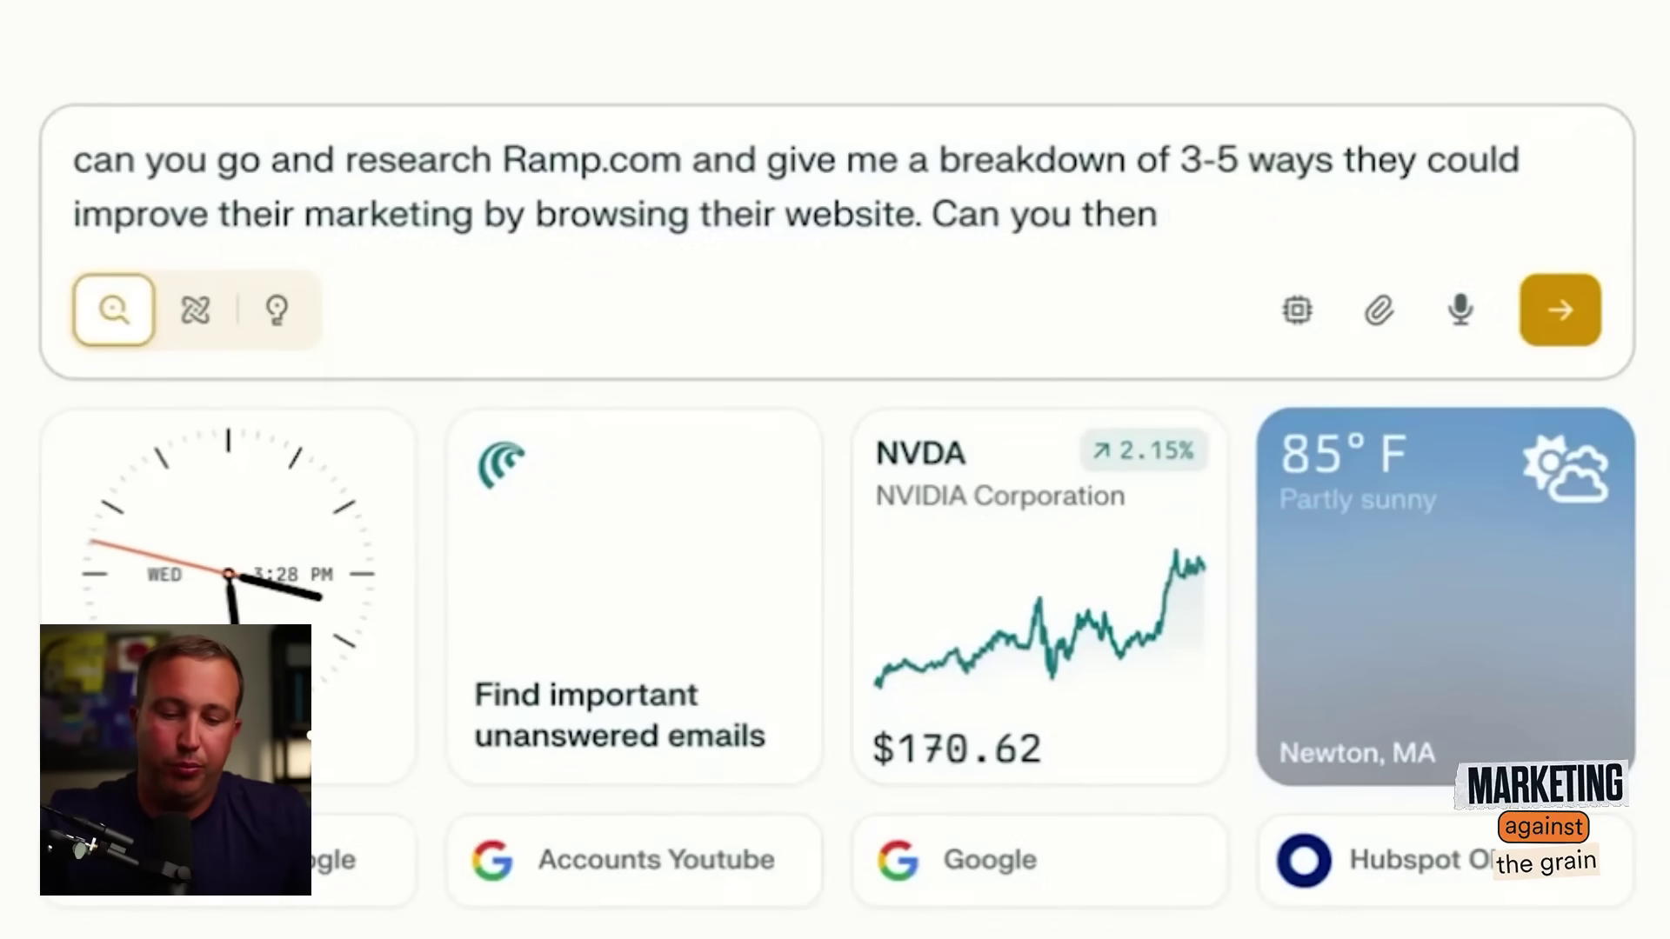
{"action": "type", "text": " put theose reccomendations"}
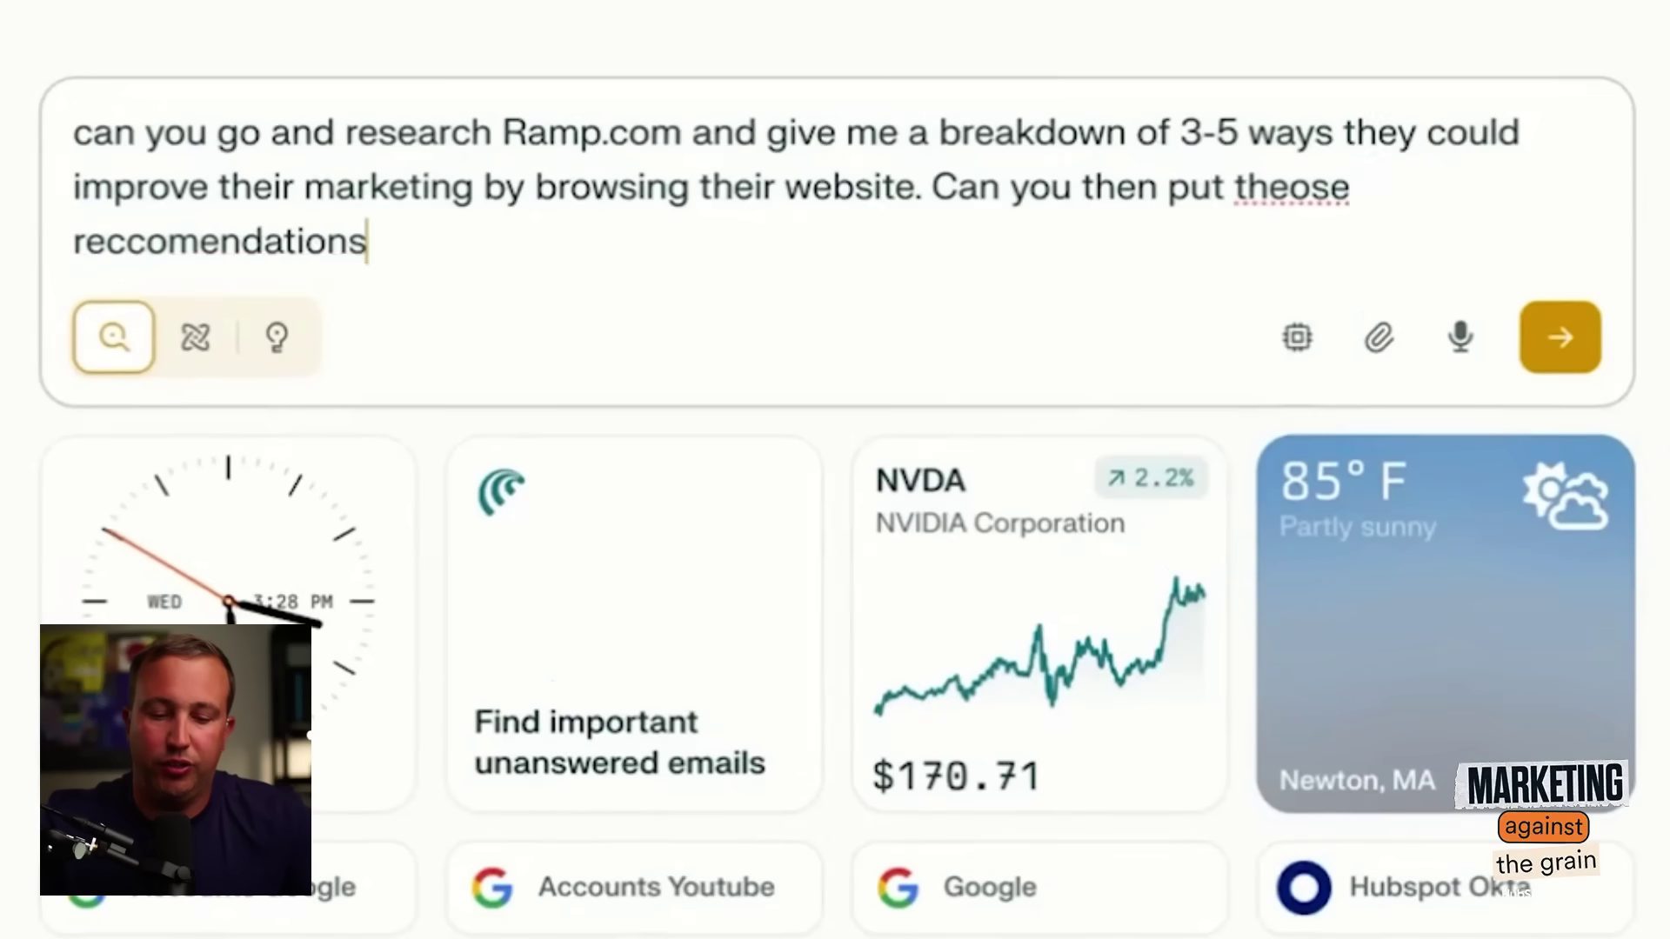
{"action": "type", "text": " together in and"}
{"action": "key", "text": "BackSpace"}
{"action": "key", "text": "BackSpace"}
{"action": "key", "text": "BackSpace"}
{"action": "type", "text": "ema"}
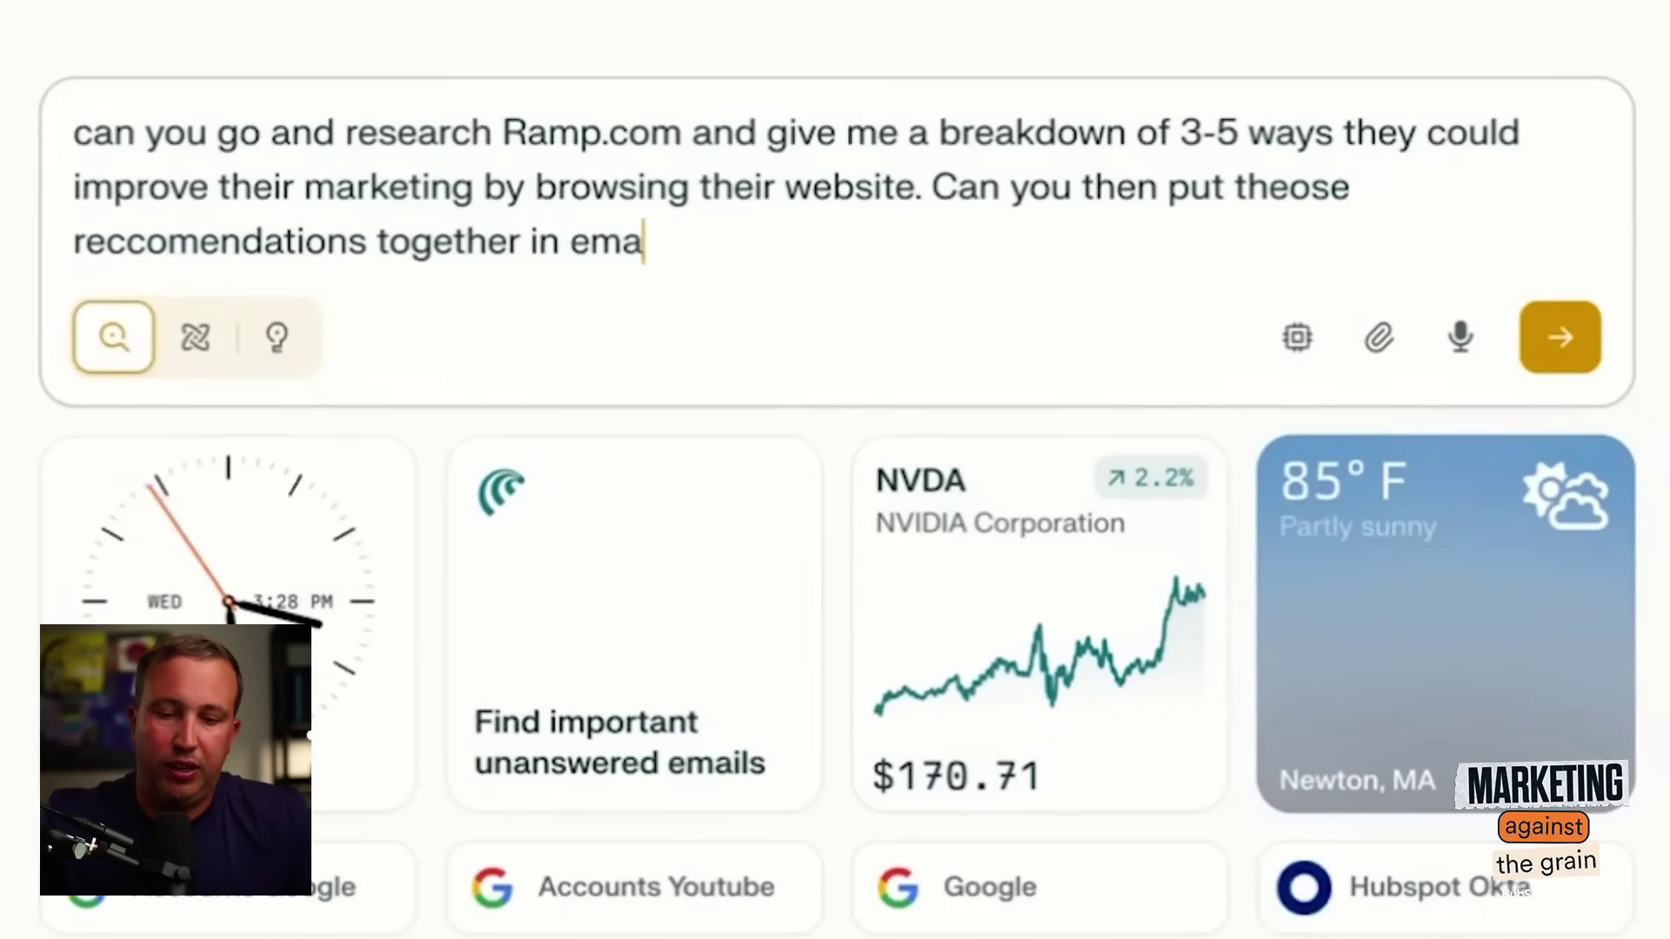
{"action": "type", "text": "il to their "}
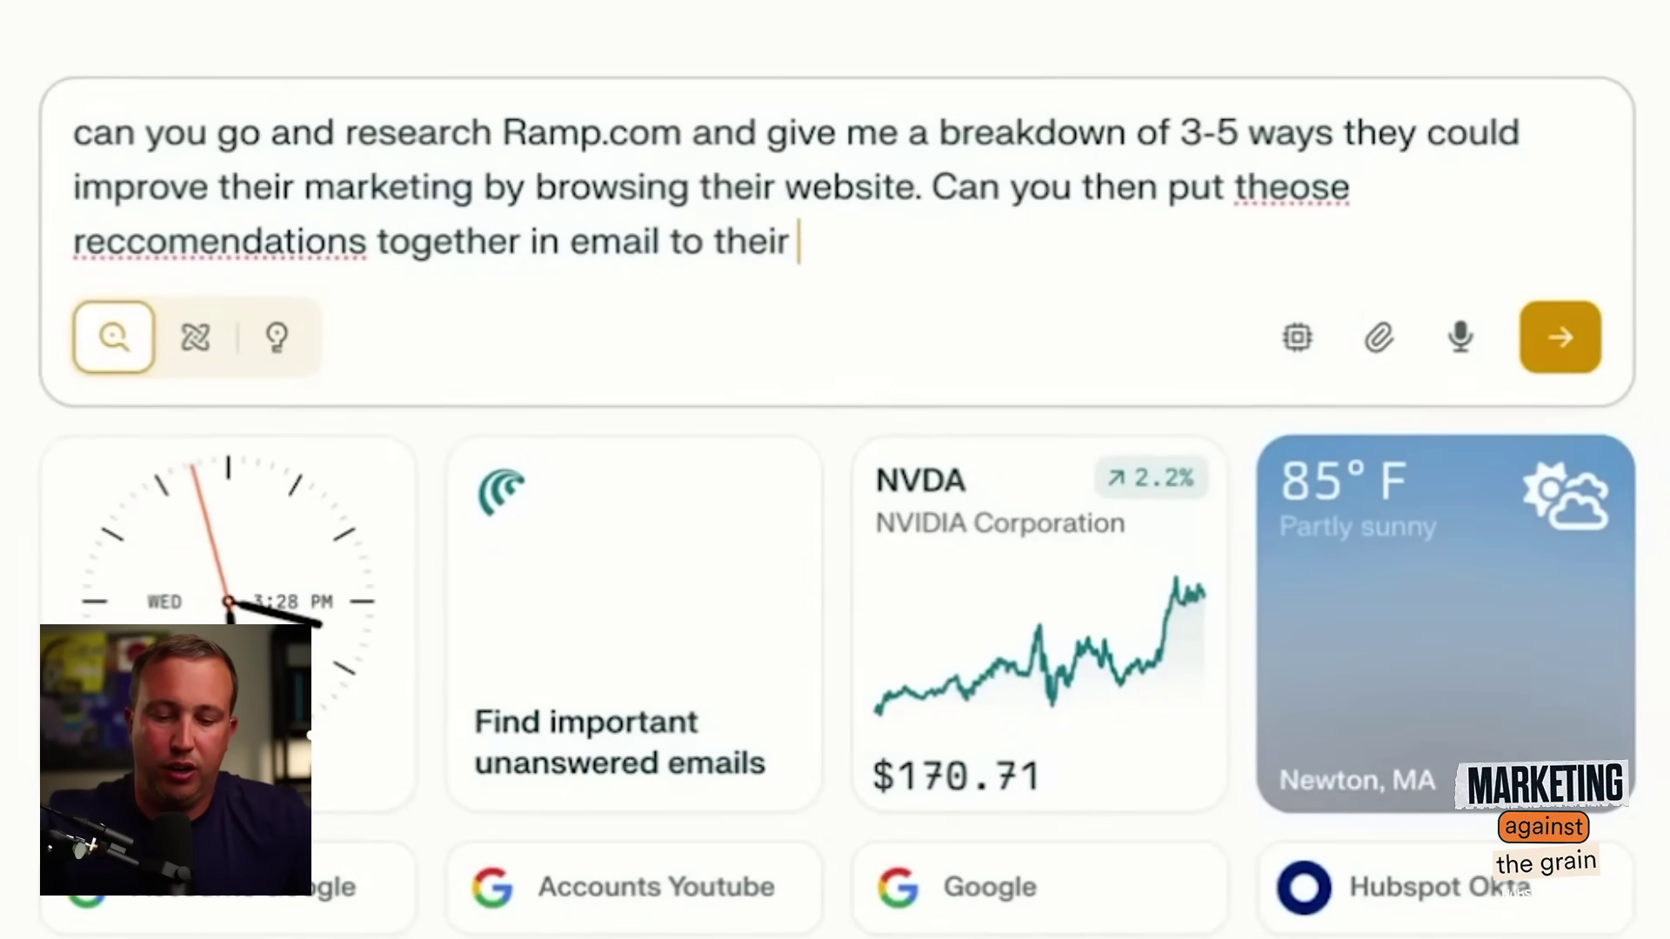
{"action": "type", "text": "g"}
{"action": "key", "text": "BackSpace"}
{"action": "type", "text": "co founders"}
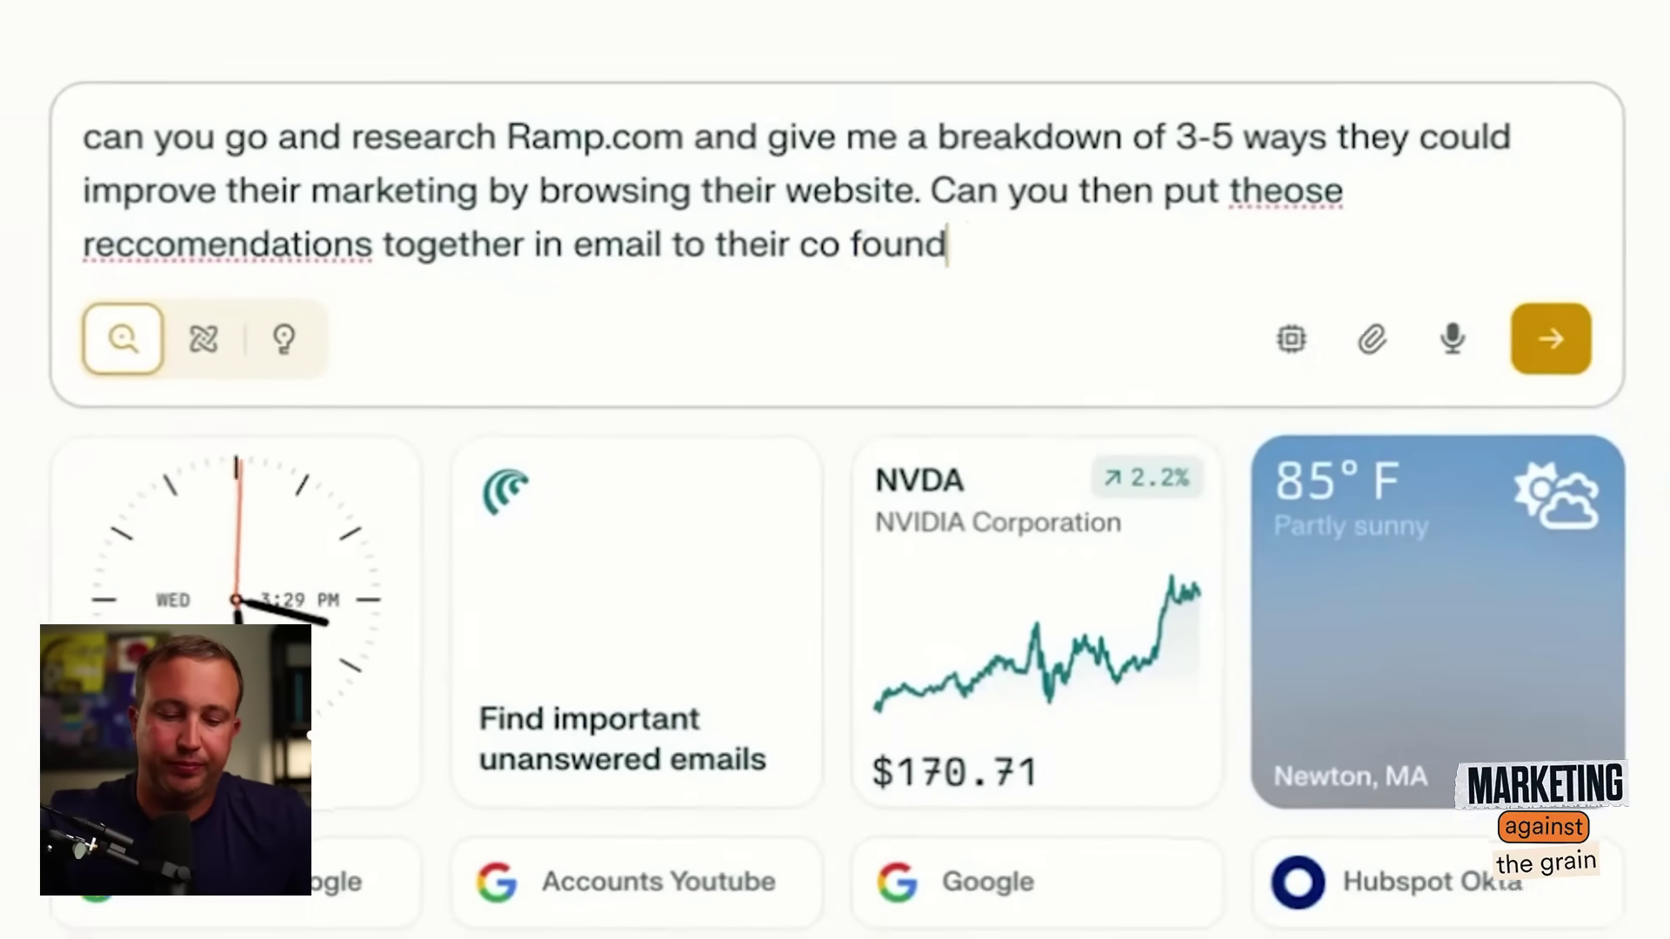
{"action": "key", "text": "Return"}
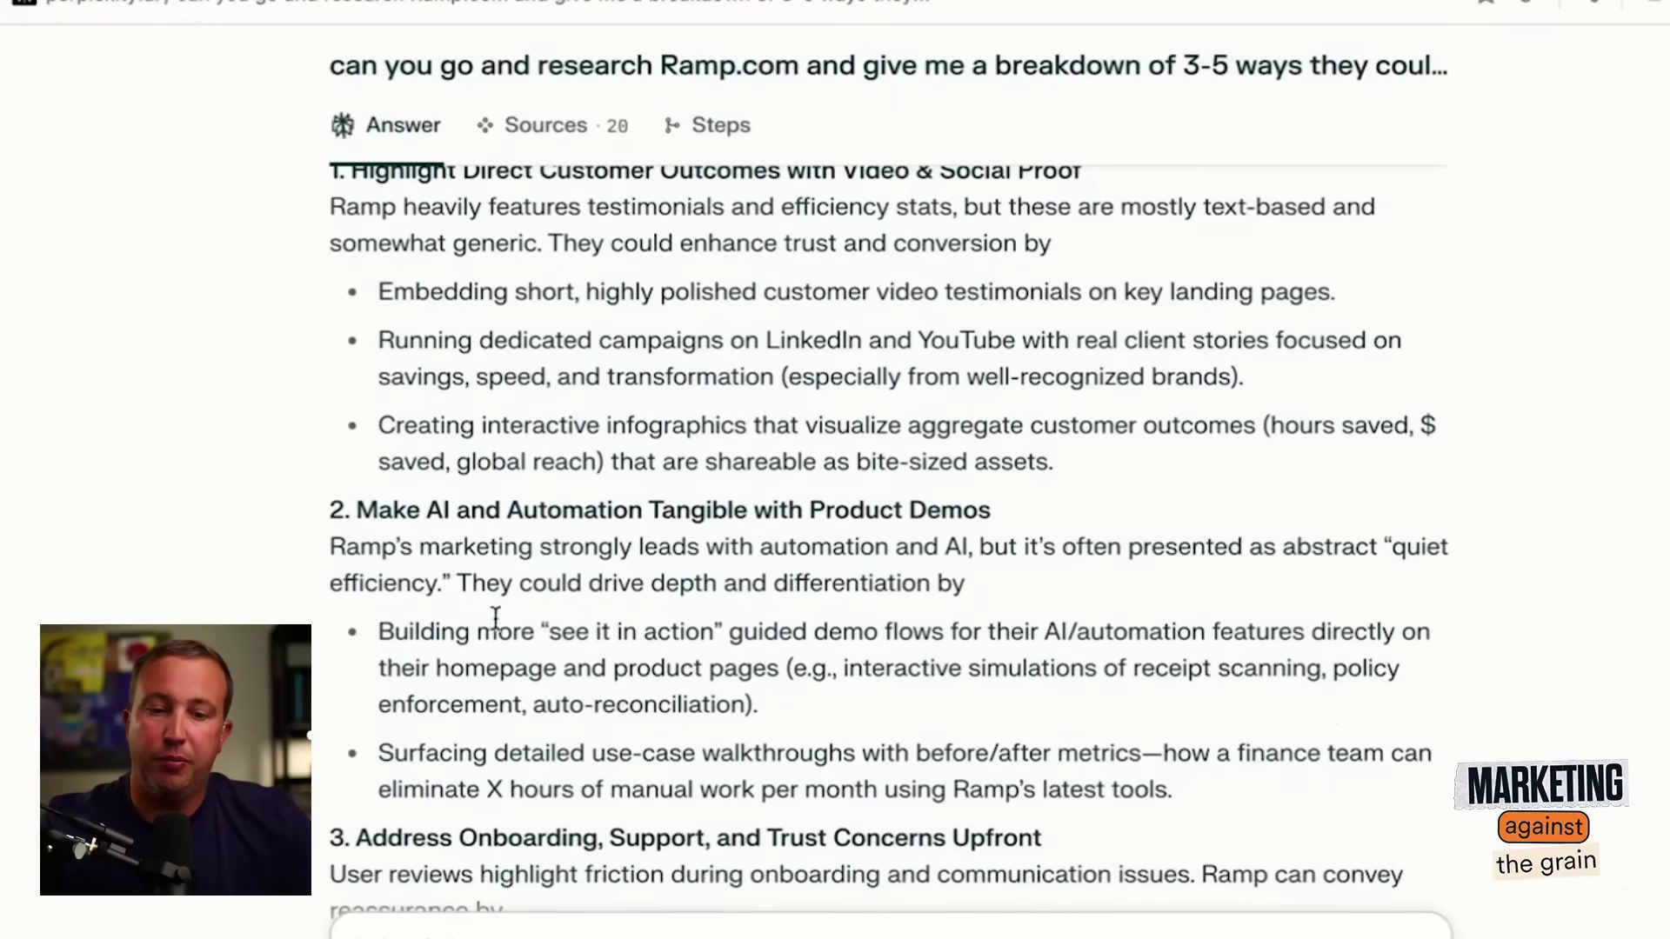
Read through the marketing recommendations for Ramp in the generated answer.
{"action": "scroll", "coordinate": [1066, 783], "scroll_direction": "down", "scroll_amount": 5}
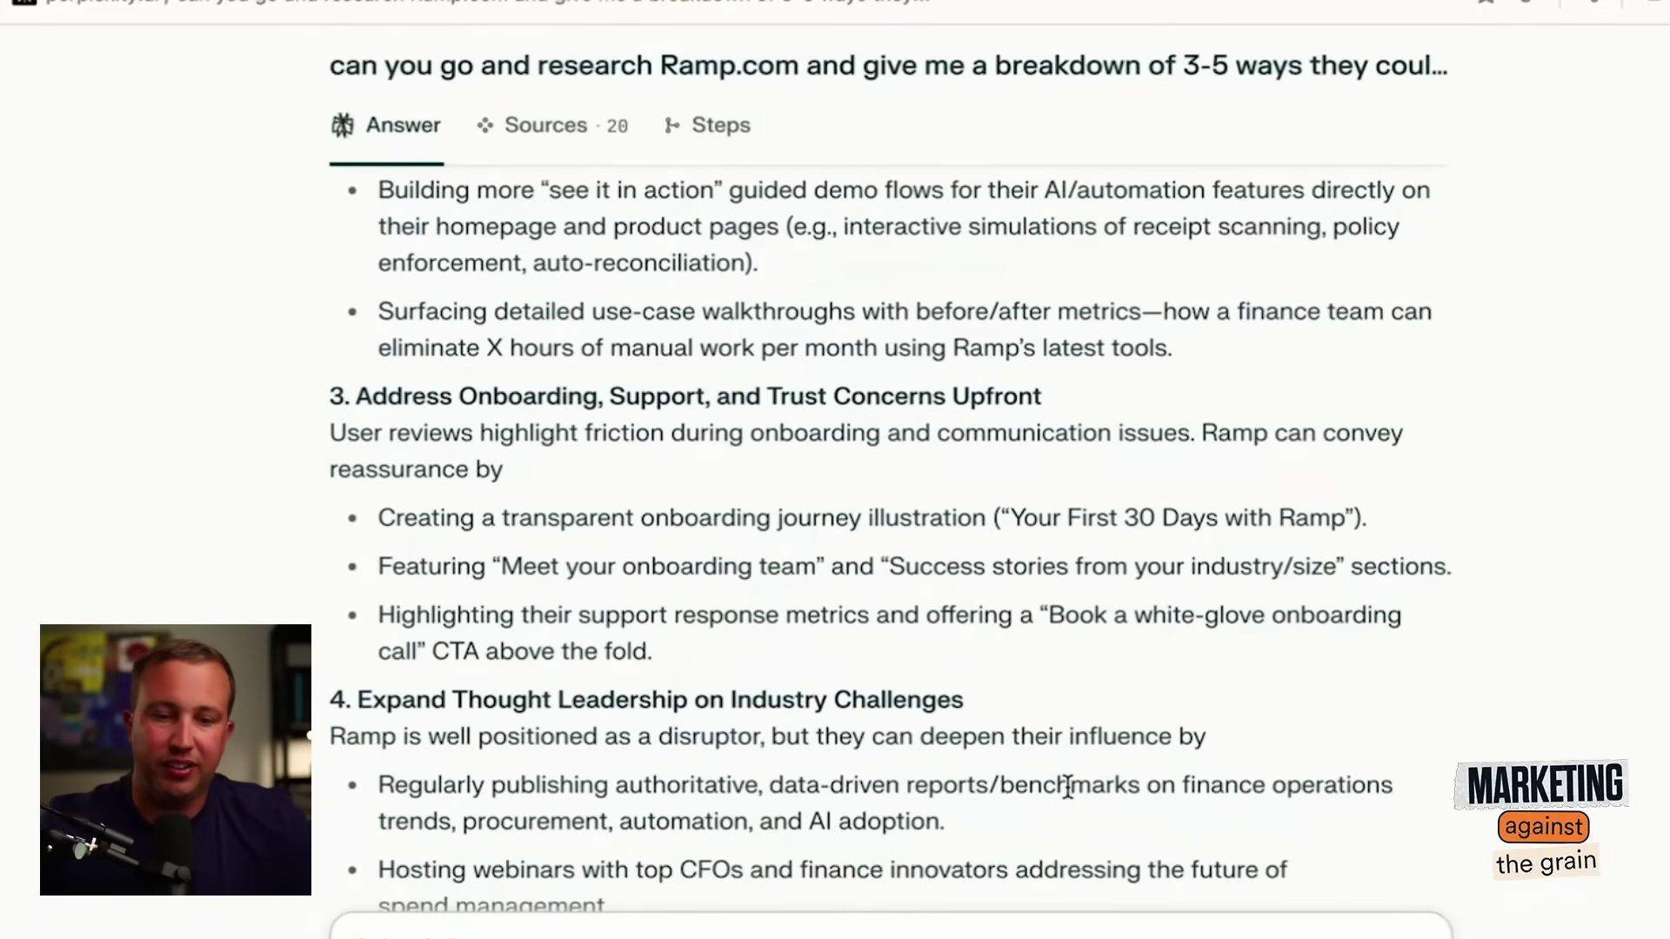
{"action": "scroll", "coordinate": [739, 762], "scroll_direction": "down", "scroll_amount": 4}
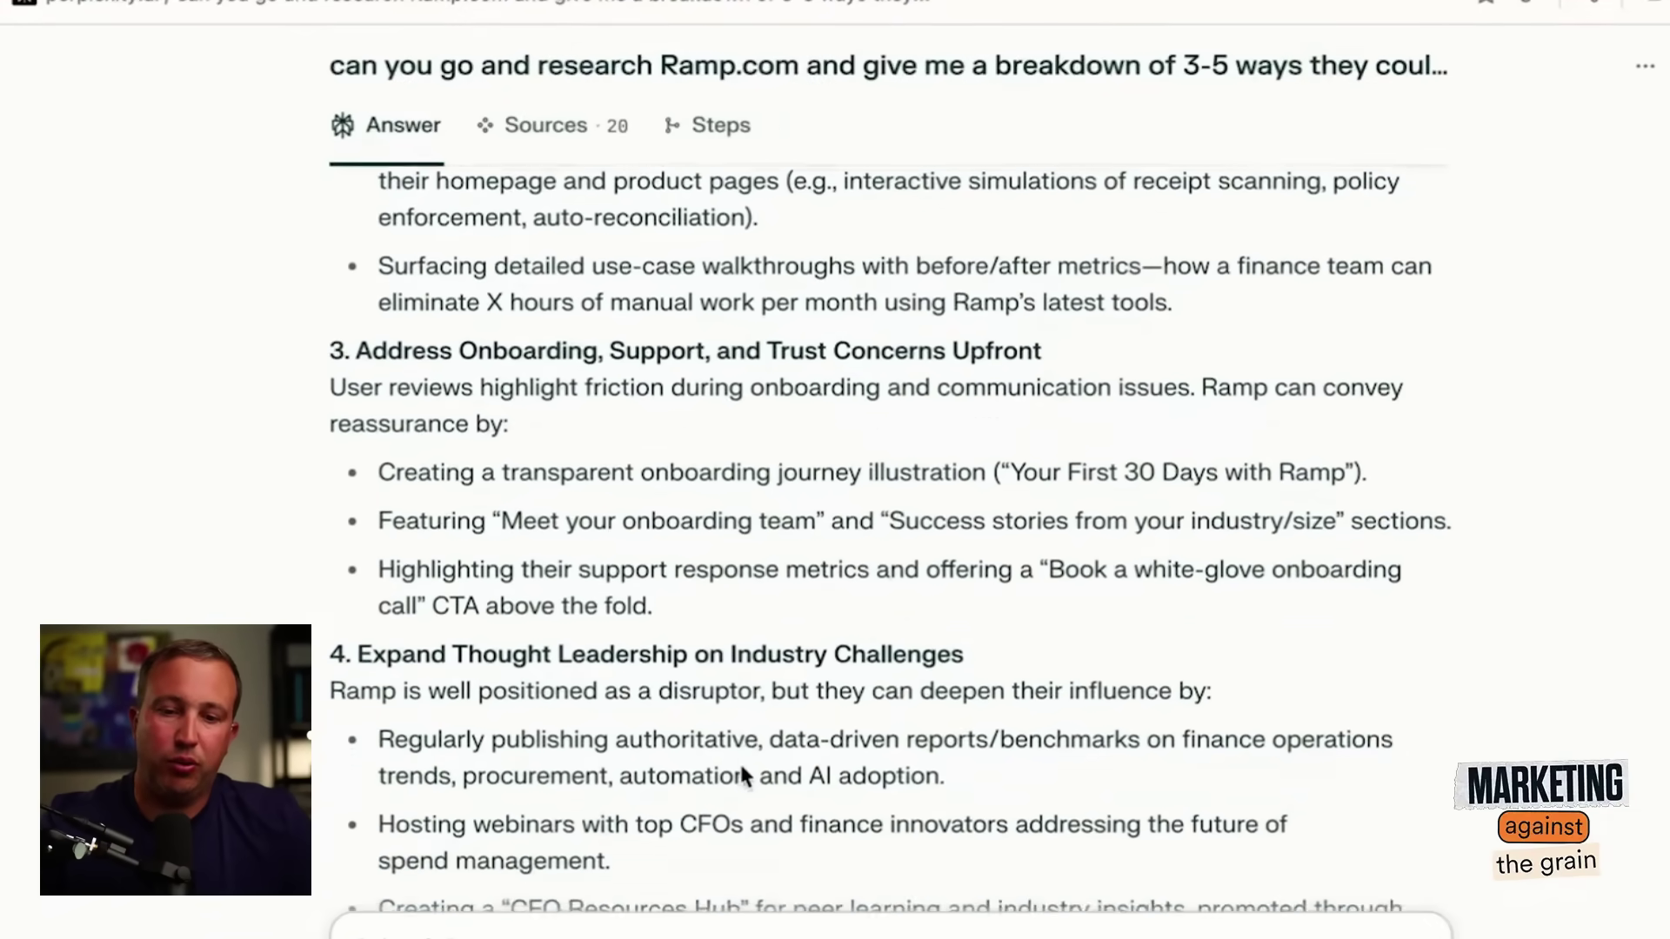
{"action": "scroll", "coordinate": [741, 771], "scroll_direction": "down", "scroll_amount": 3}
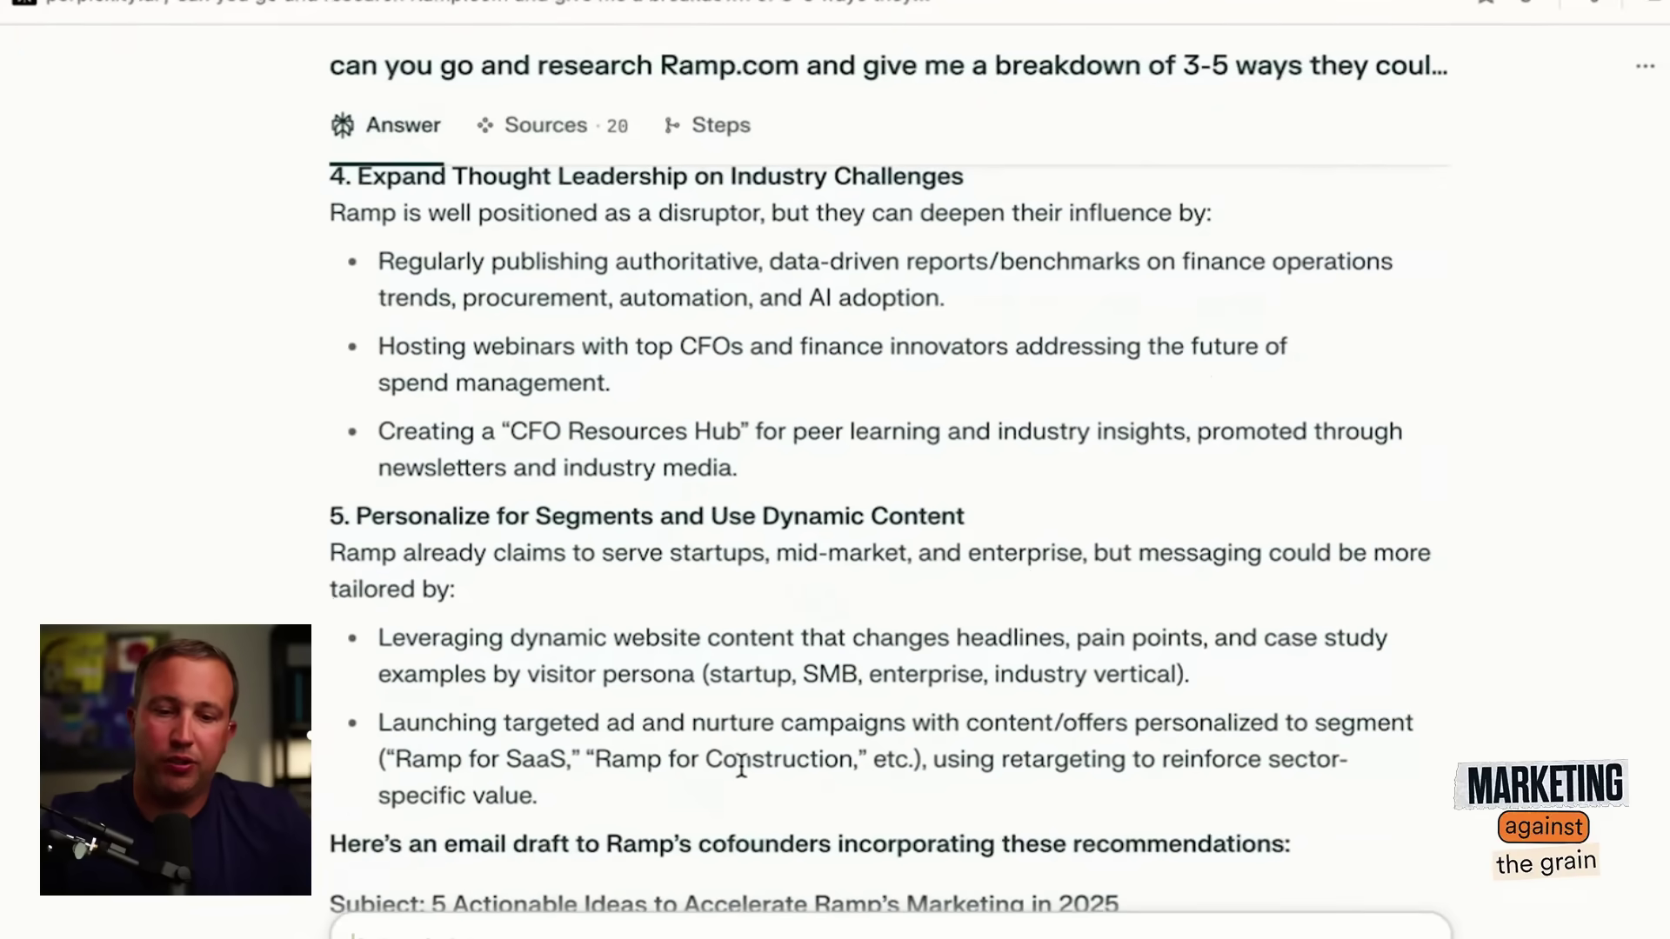
{"action": "scroll", "coordinate": [819, 772], "scroll_direction": "down", "scroll_amount": 6}
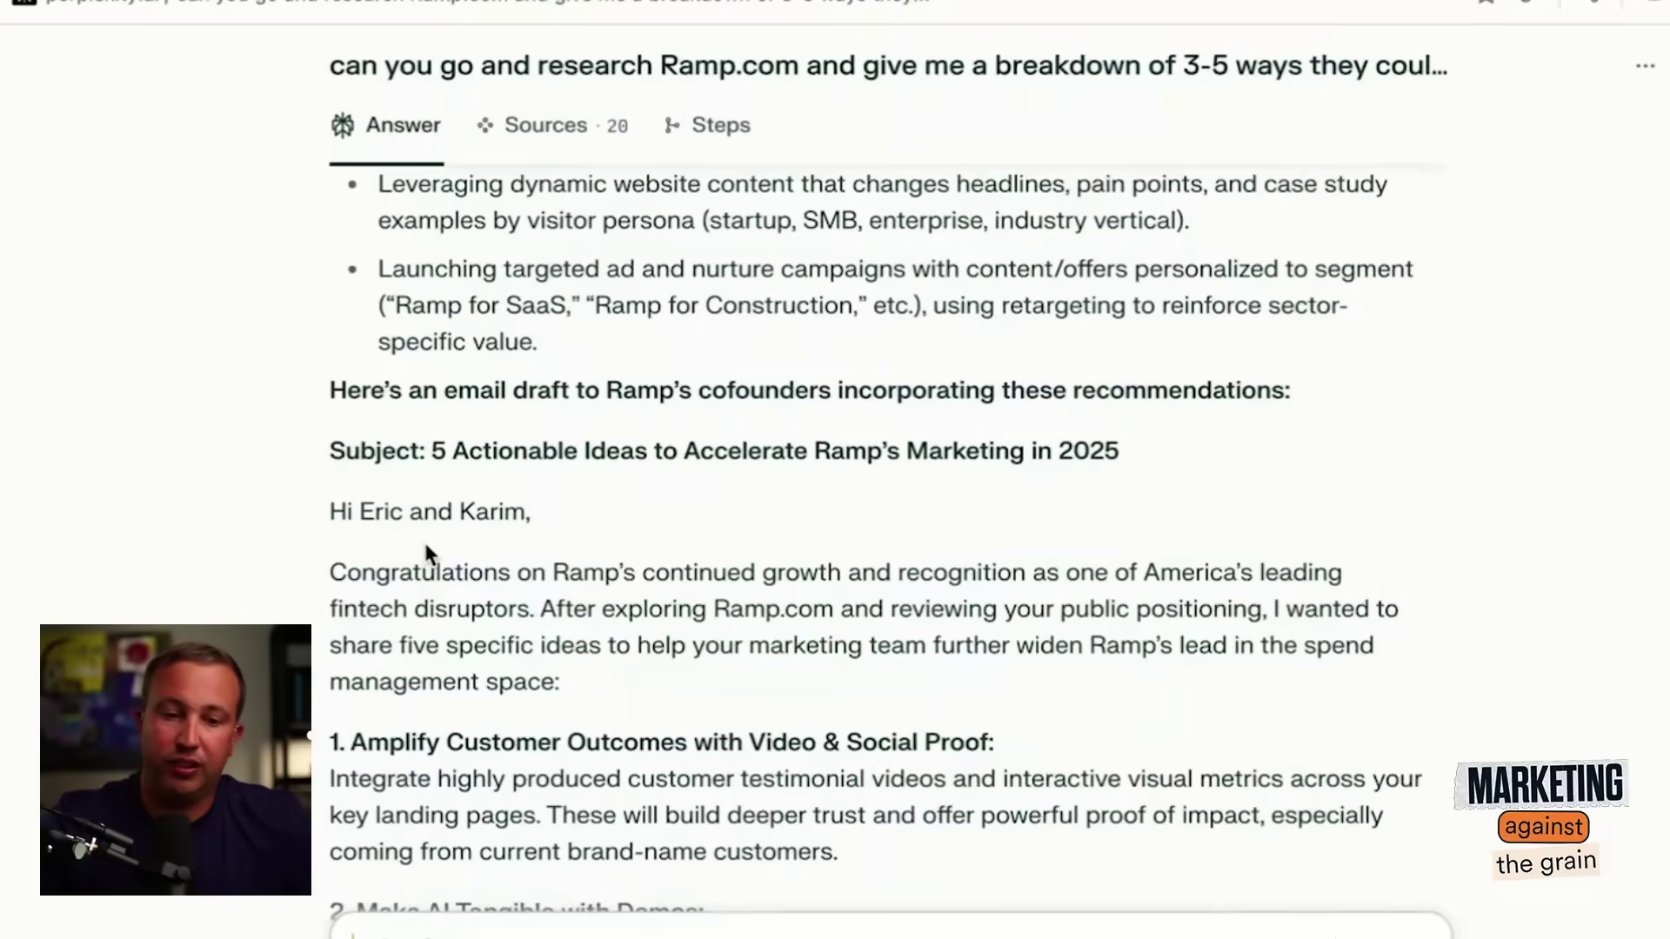
Read the email draft to Ramp's cofounders to its end and check which export formats the answer offers.
{"action": "scroll", "coordinate": [774, 699], "scroll_direction": "down", "scroll_amount": 12}
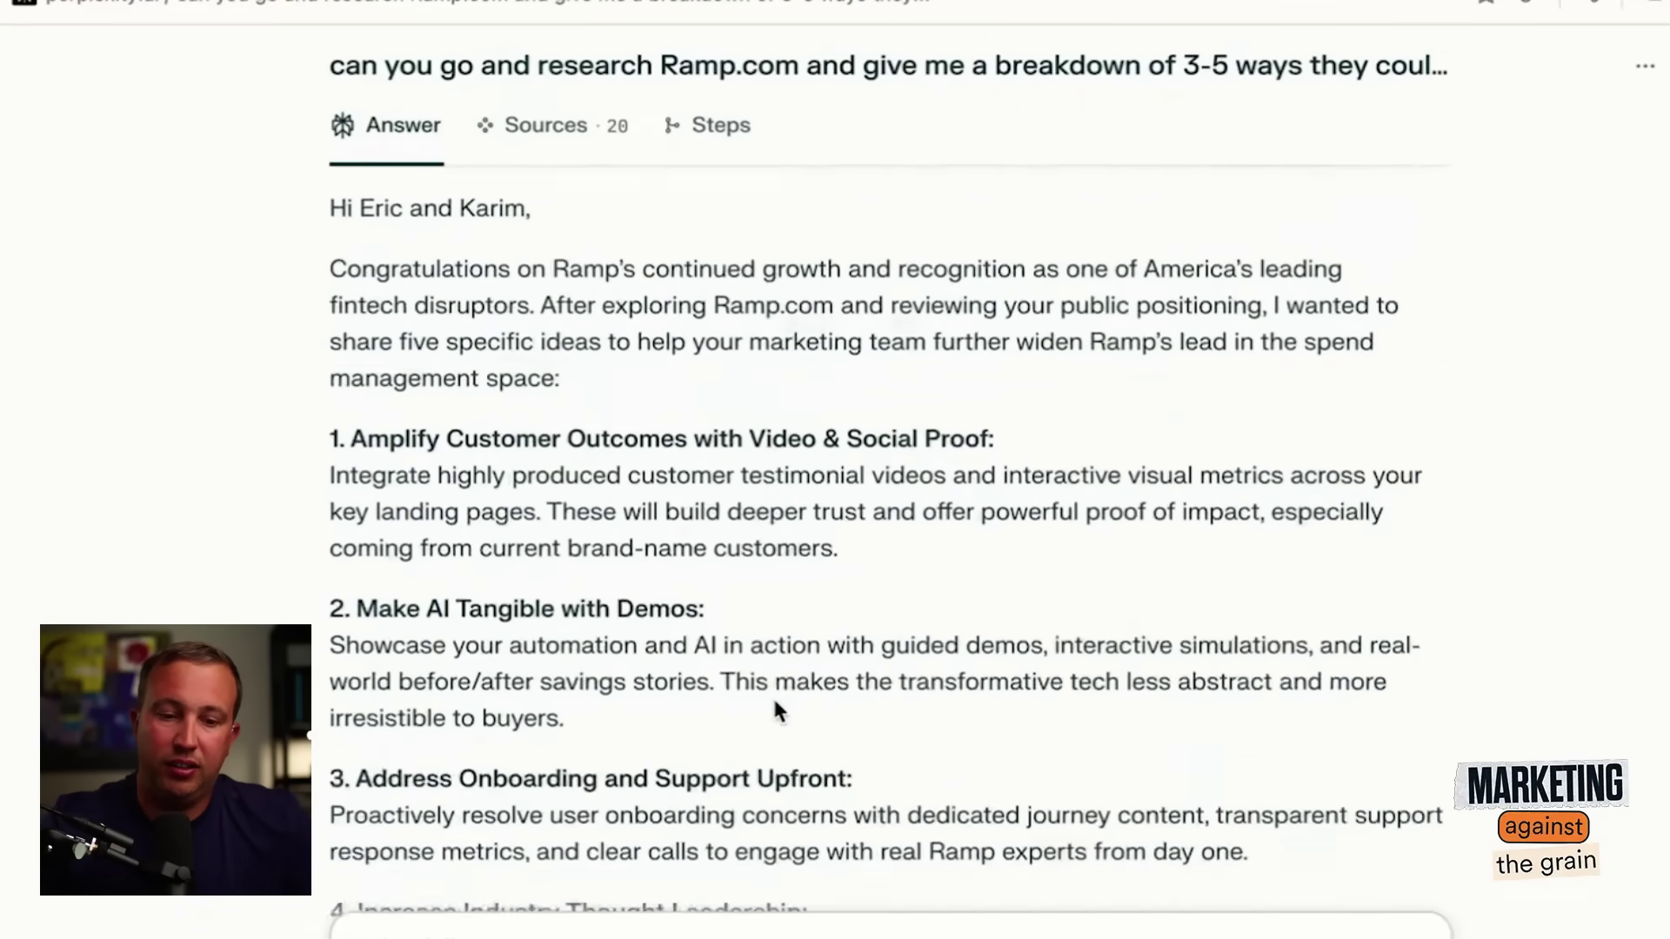
{"action": "scroll", "coordinate": [774, 705], "scroll_direction": "down", "scroll_amount": 2}
{"action": "scroll", "coordinate": [775, 708], "scroll_direction": "up", "scroll_amount": 3}
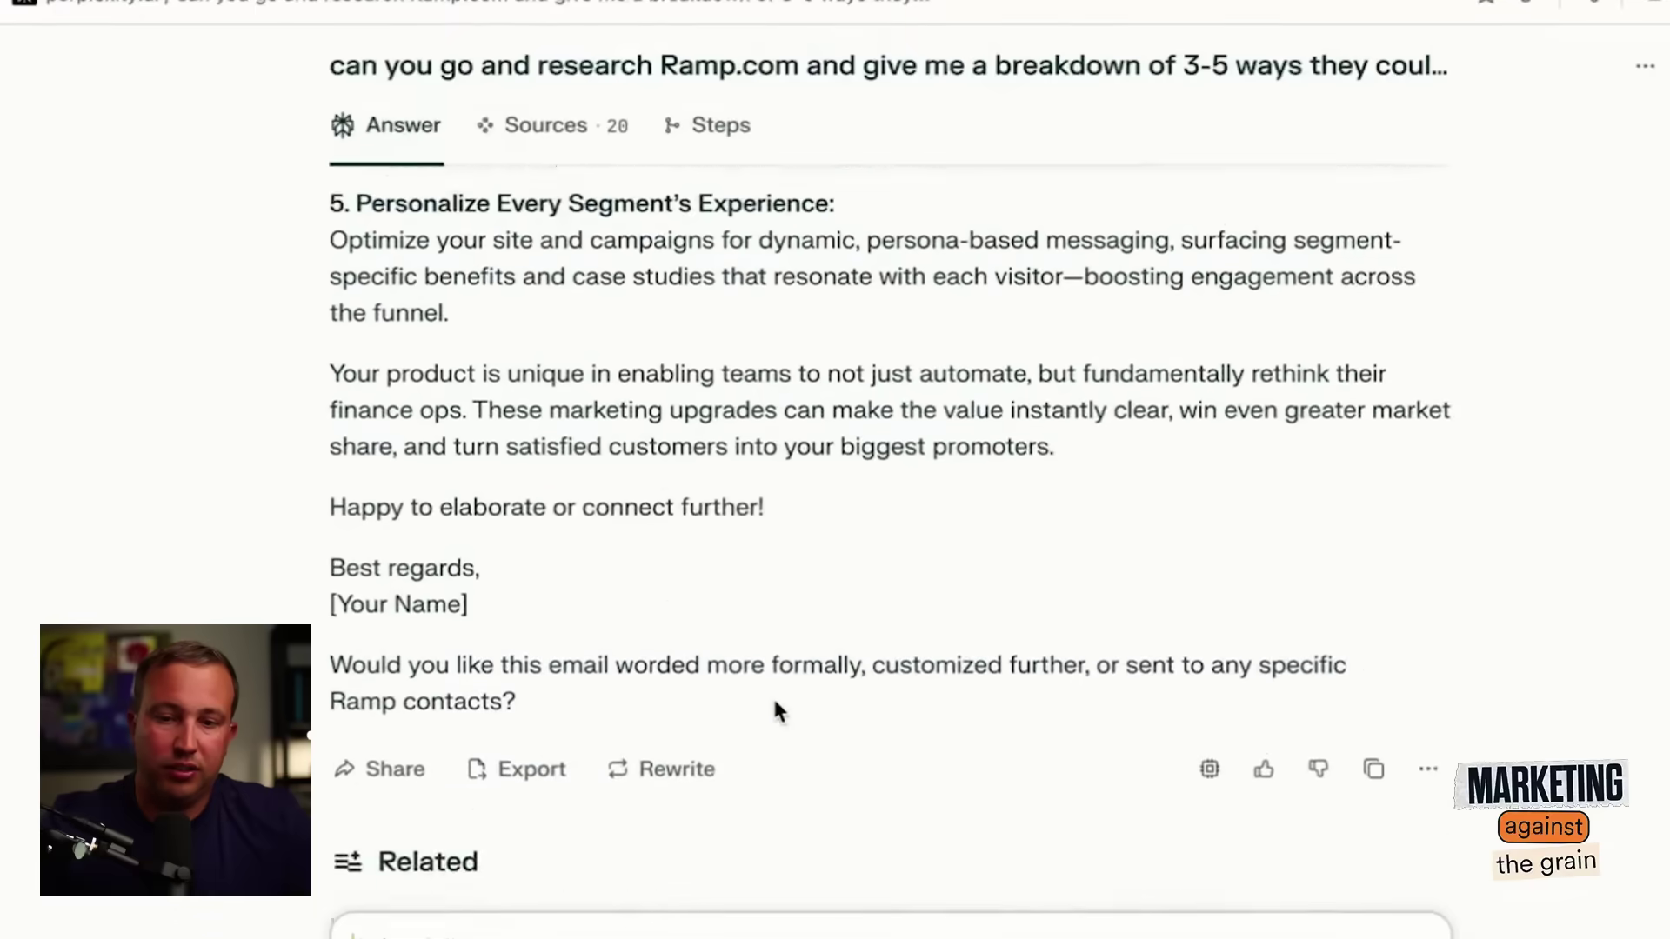
{"action": "scroll", "coordinate": [774, 705], "scroll_direction": "down", "scroll_amount": 3}
{"action": "scroll", "coordinate": [766, 711], "scroll_direction": "up", "scroll_amount": 3}
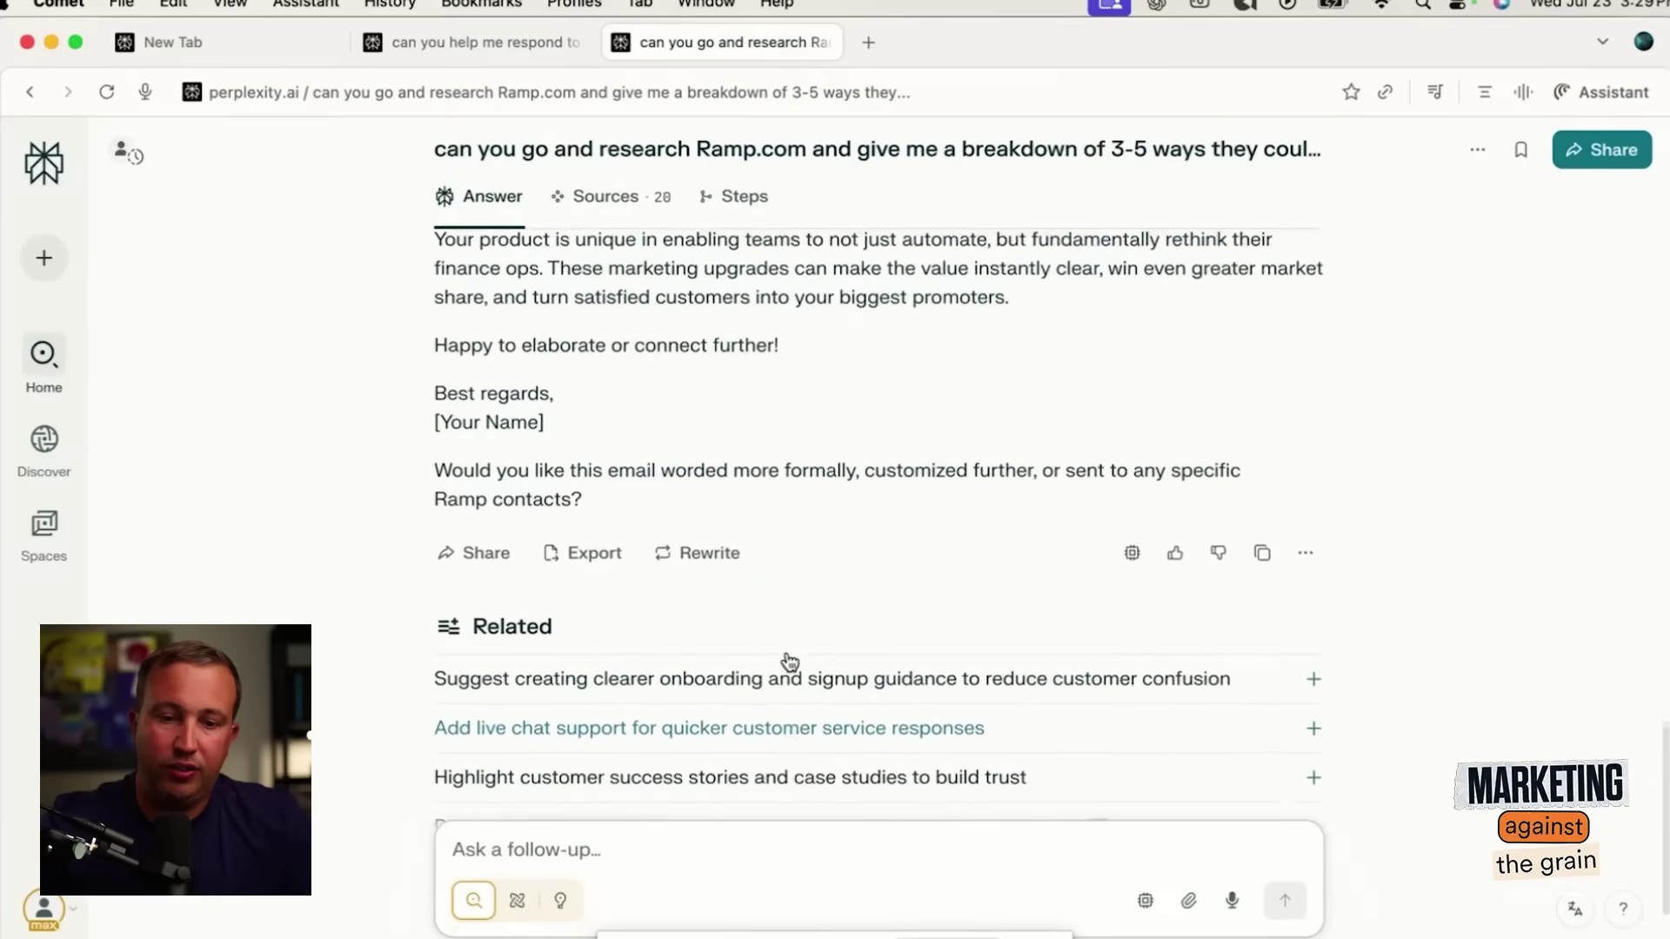
{"action": "scroll", "coordinate": [754, 692], "scroll_direction": "down", "scroll_amount": 3}
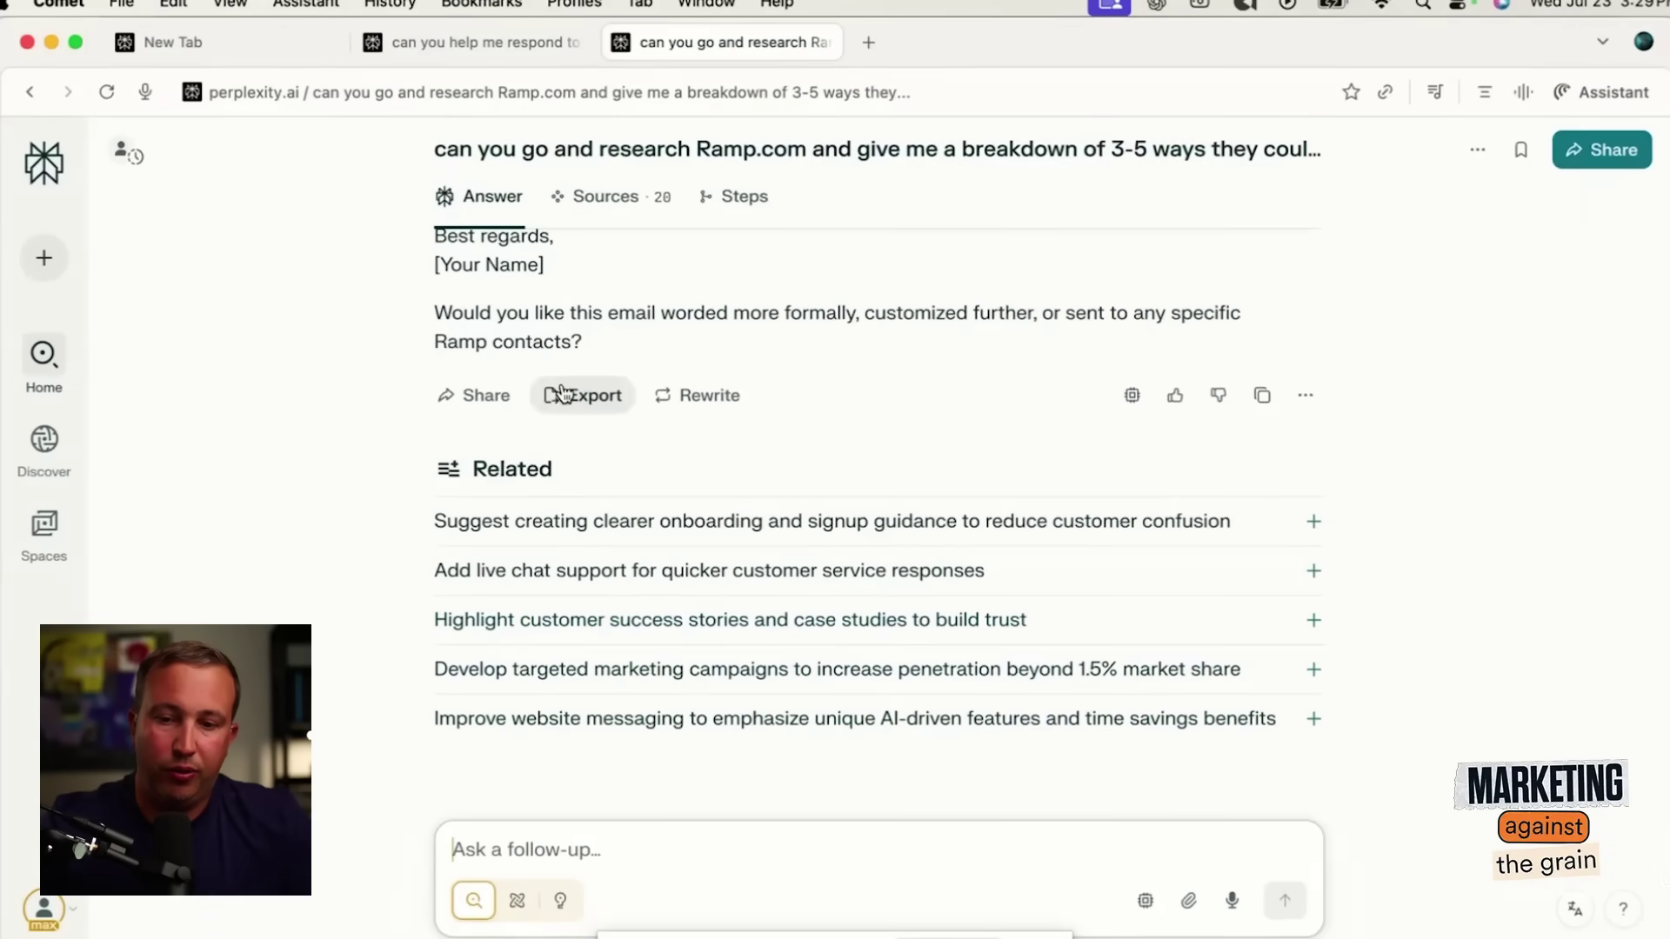
{"action": "scroll", "coordinate": [890, 269], "scroll_direction": "up", "scroll_amount": 5}
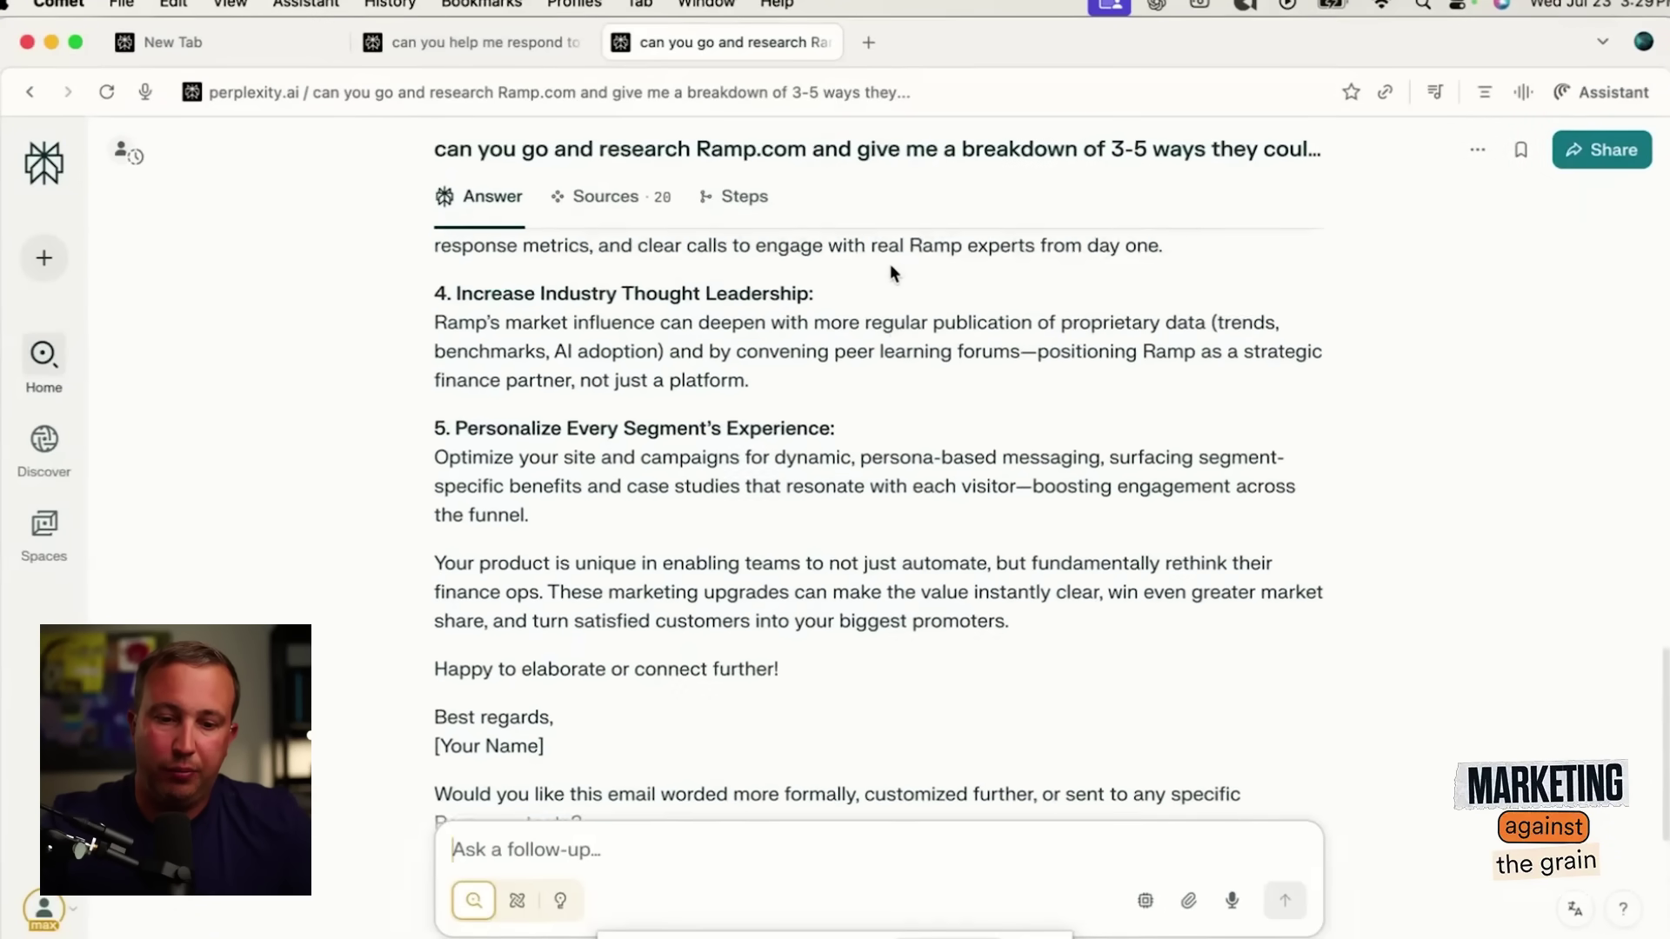
{"action": "scroll", "coordinate": [889, 263], "scroll_direction": "down", "scroll_amount": 3}
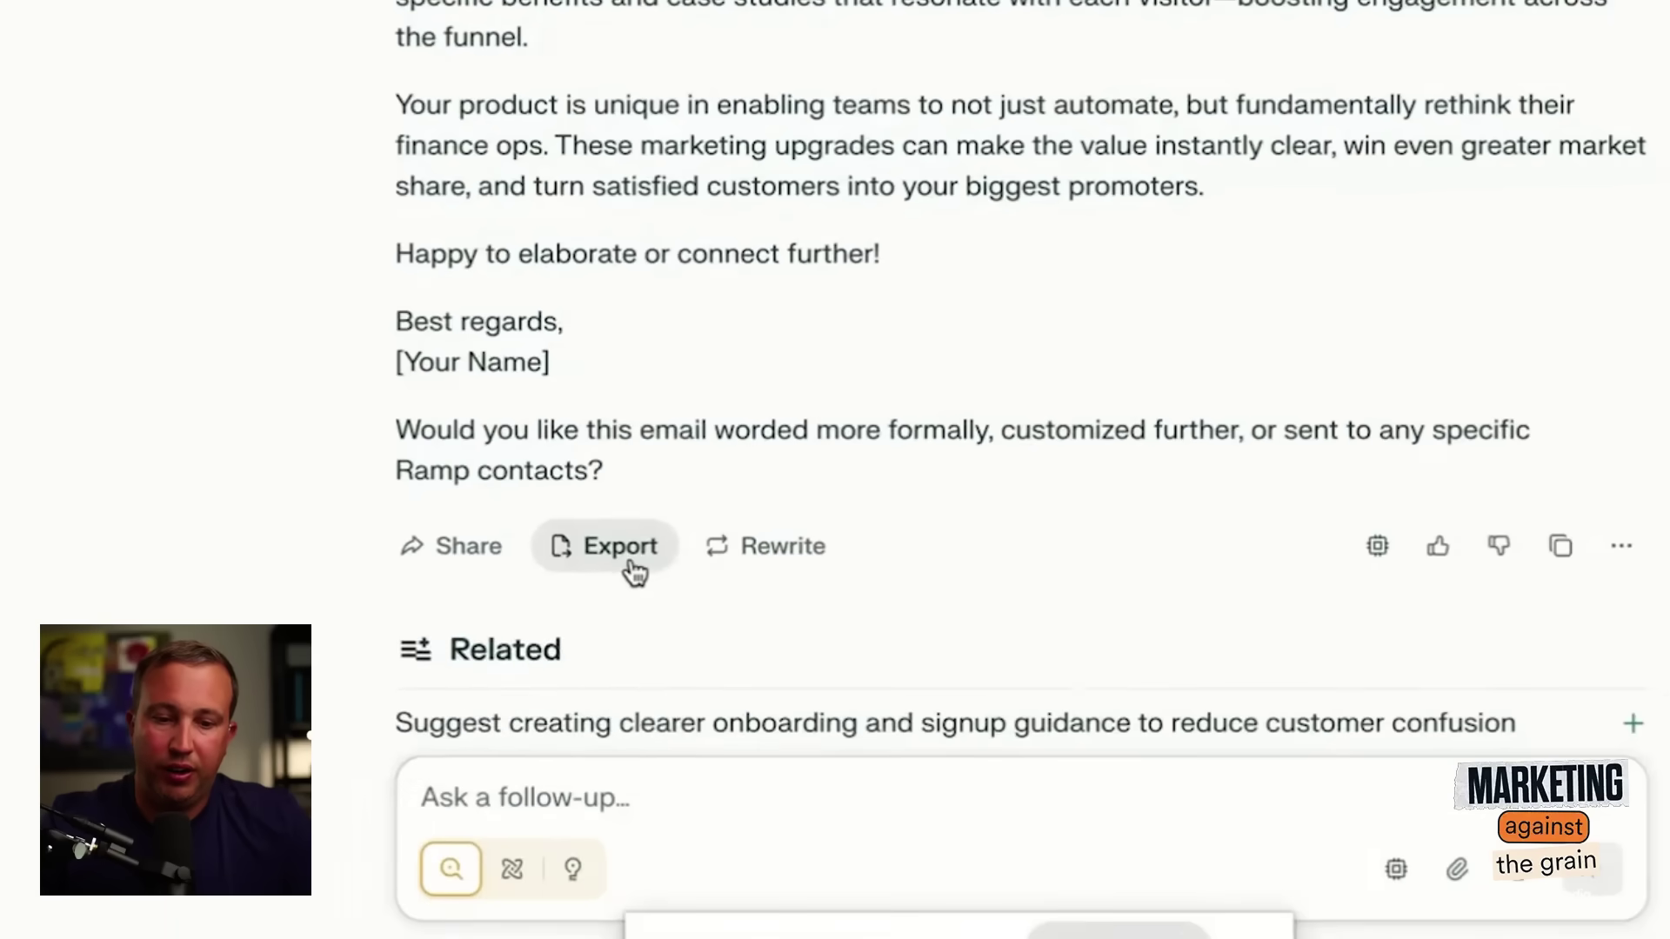
{"action": "left_click", "coordinate": [594, 711]}
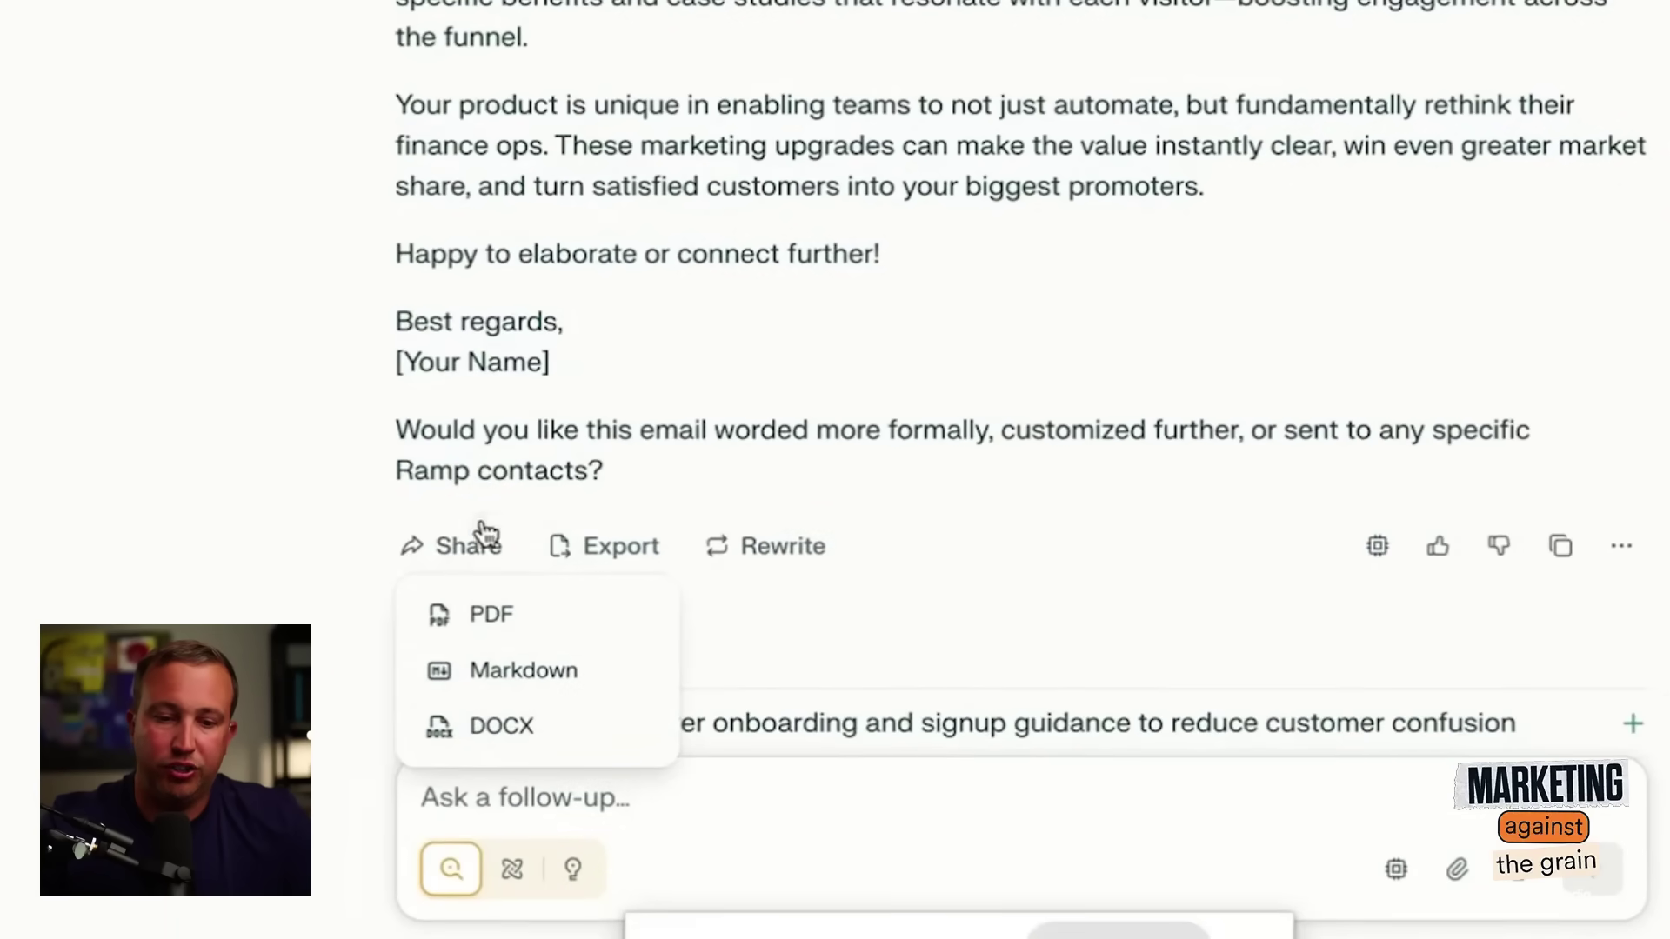
{"action": "left_click", "coordinate": [832, 265]}
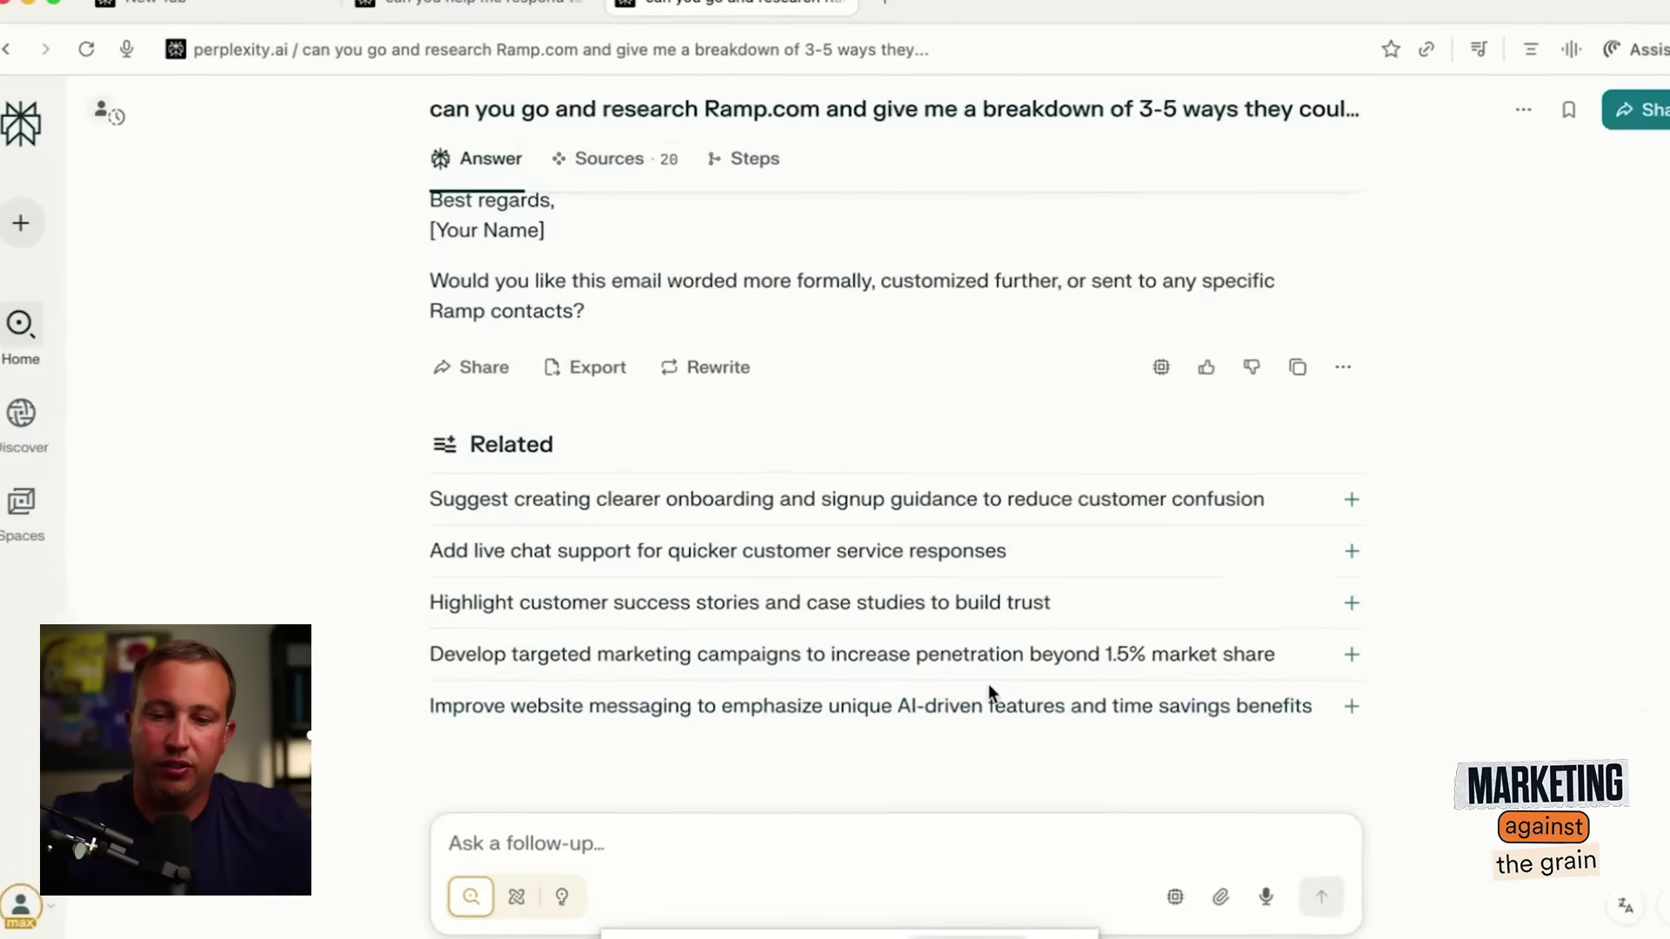
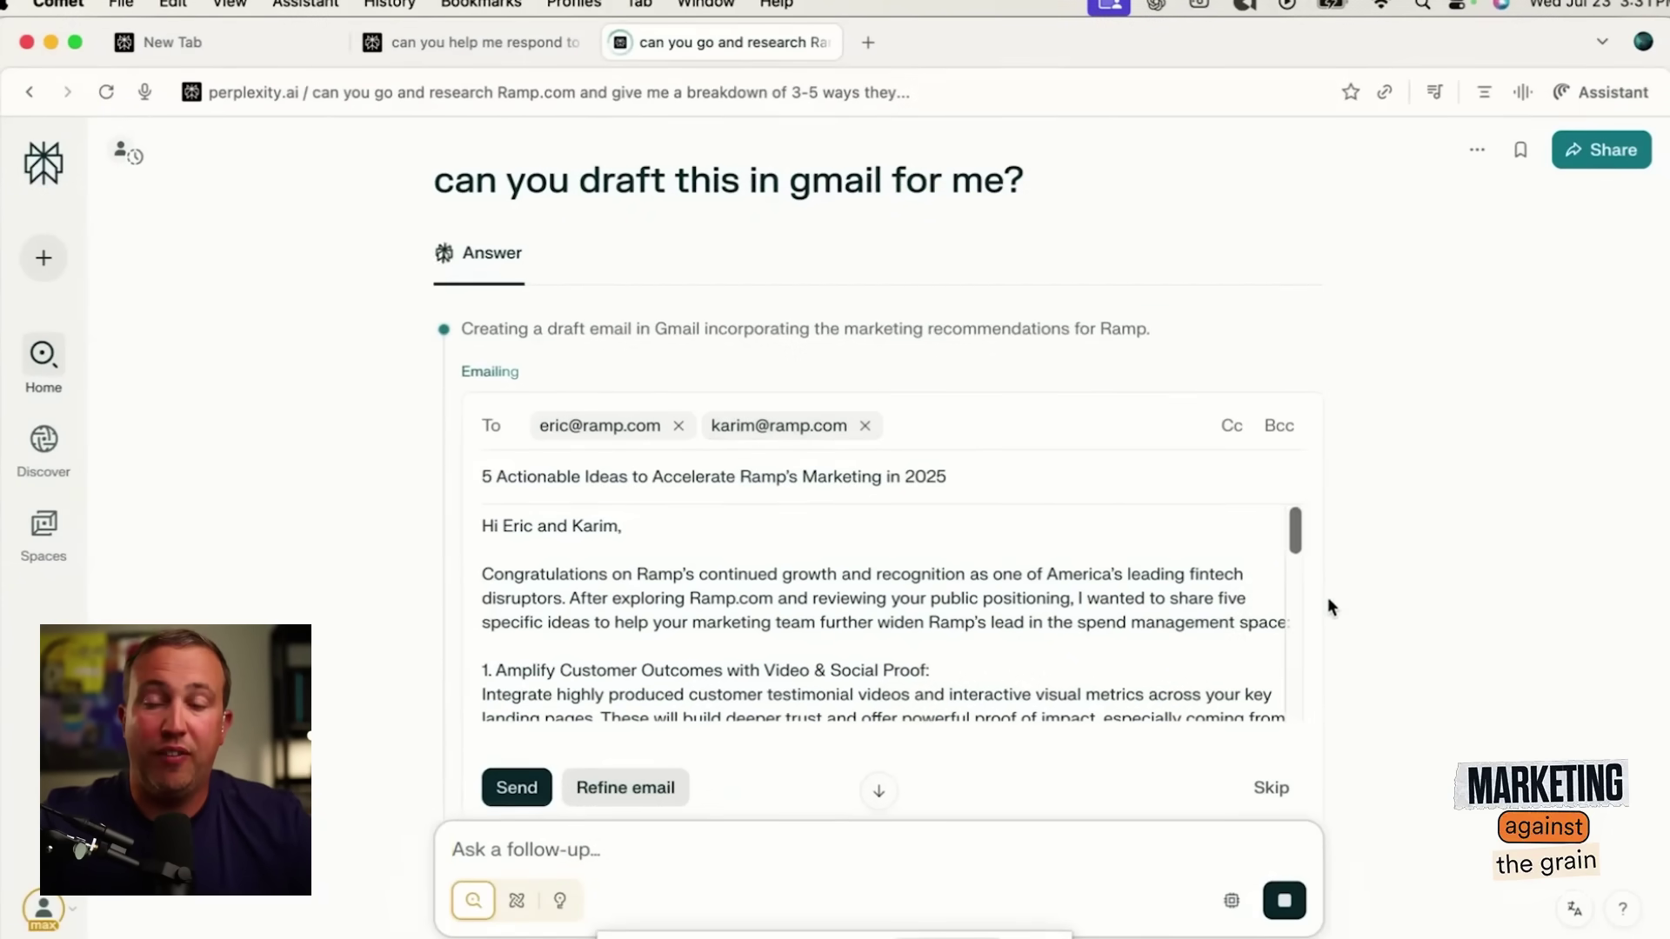
Review the Gmail draft prepared for Ramp's cofounders, checking its recipients, subject and body, and compare it with the research answer.
{"action": "scroll", "coordinate": [1397, 571], "scroll_direction": "down", "scroll_amount": 2}
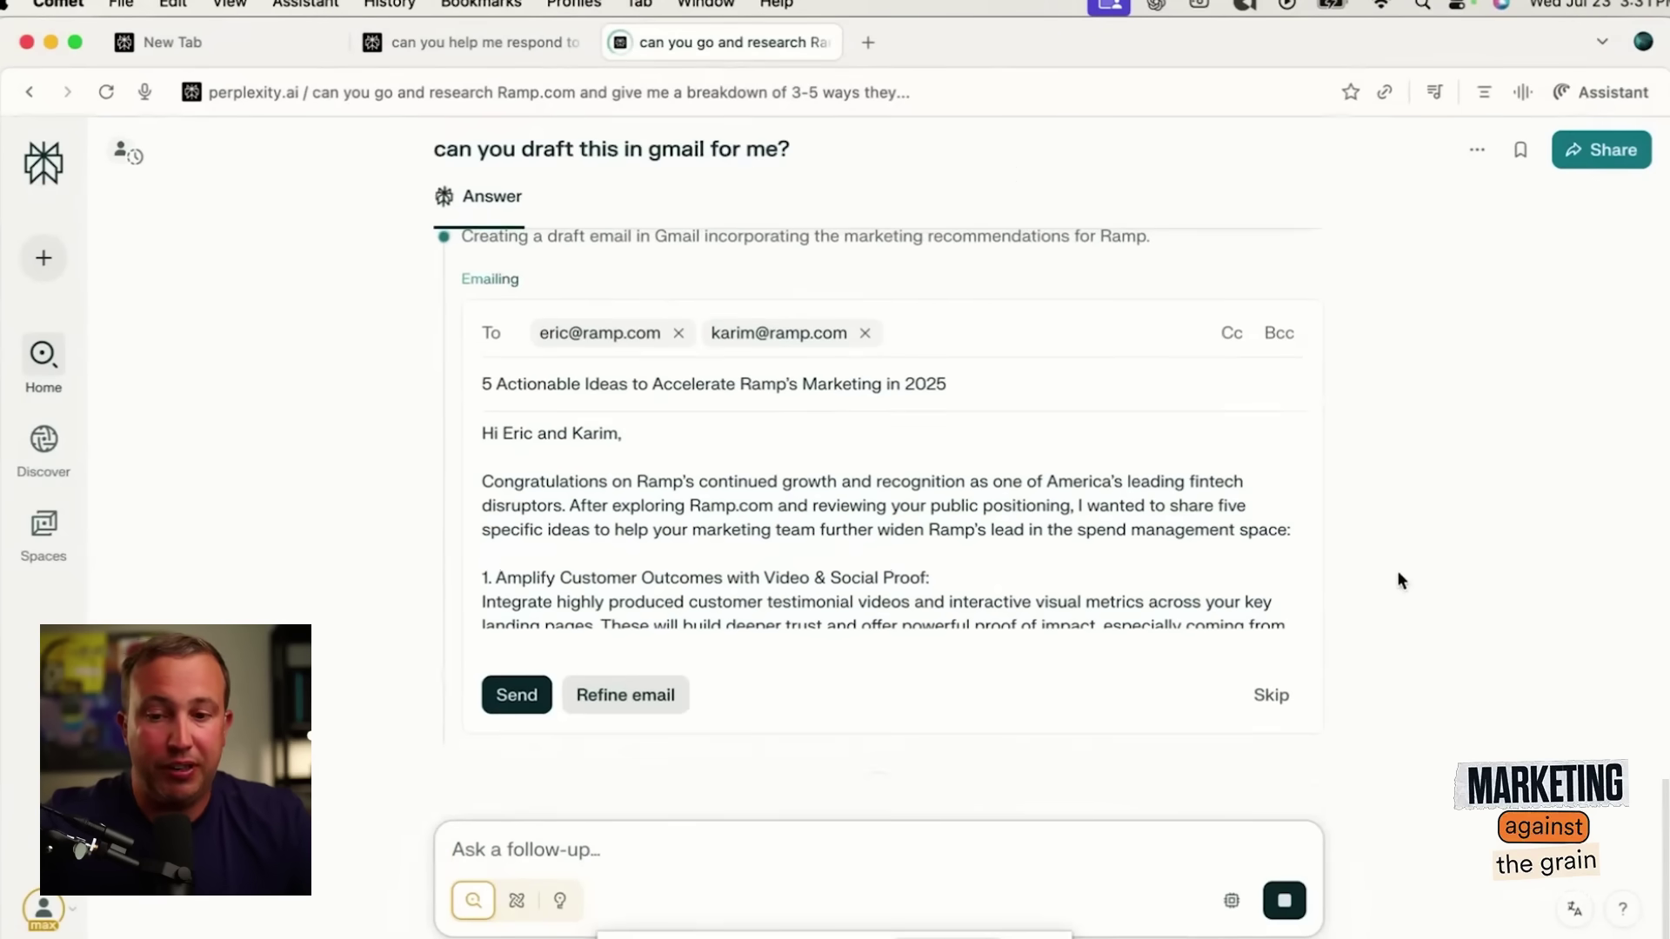
{"action": "scroll", "coordinate": [1397, 571], "scroll_direction": "up", "scroll_amount": 2}
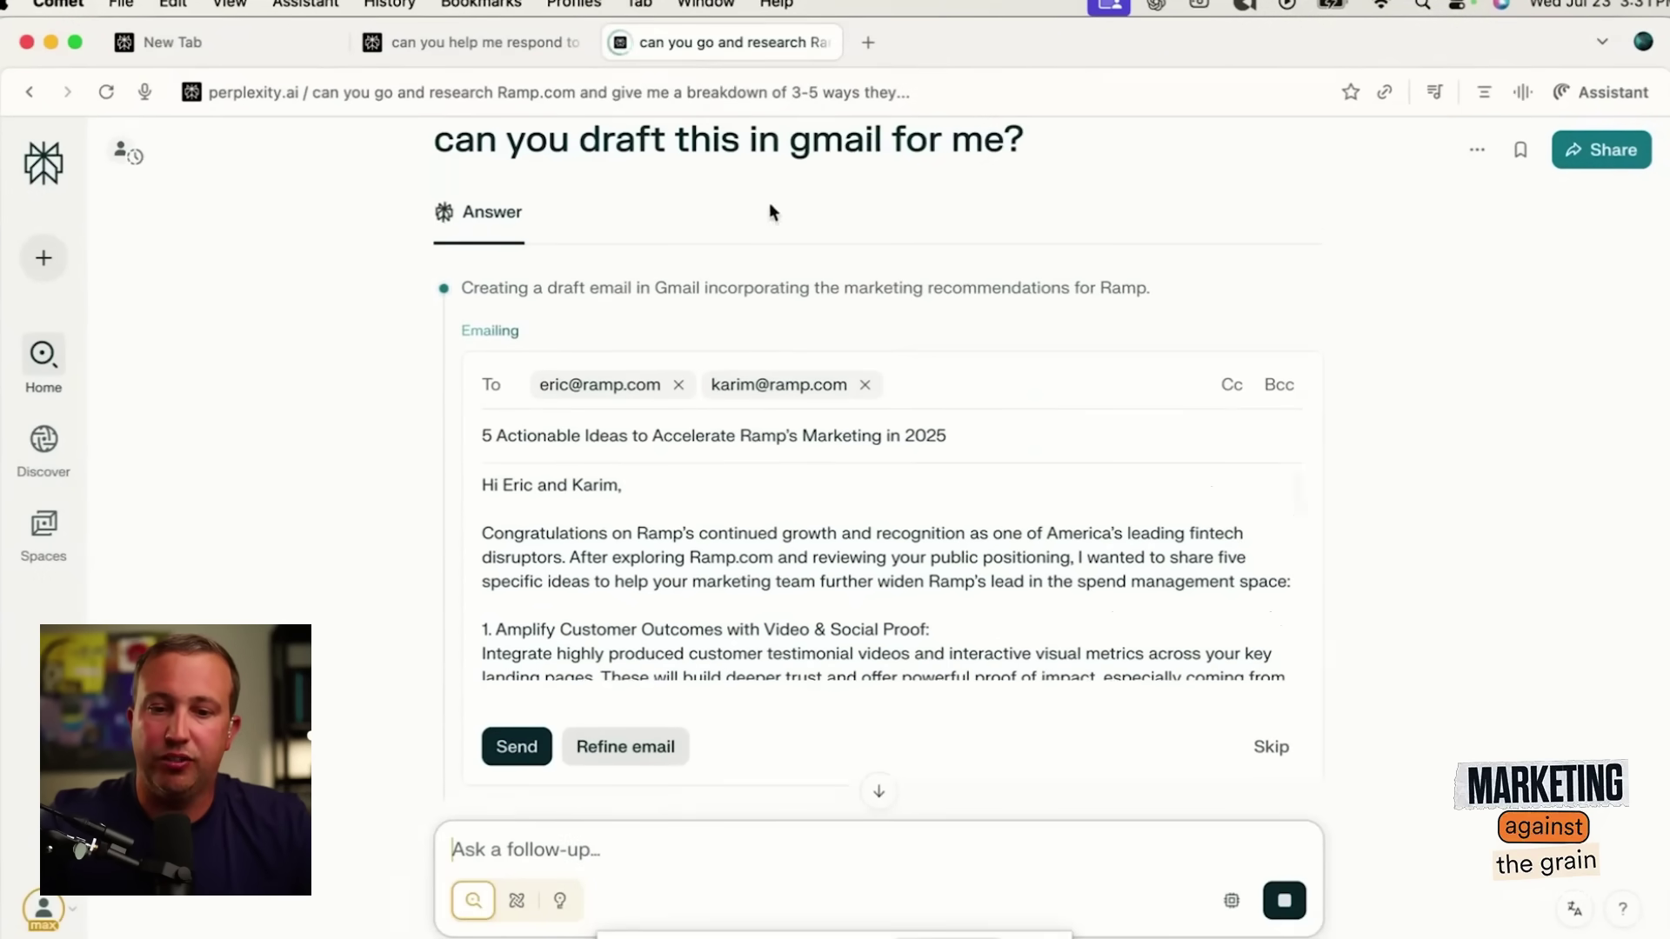
{"action": "scroll", "coordinate": [945, 408], "scroll_direction": "down", "scroll_amount": 2}
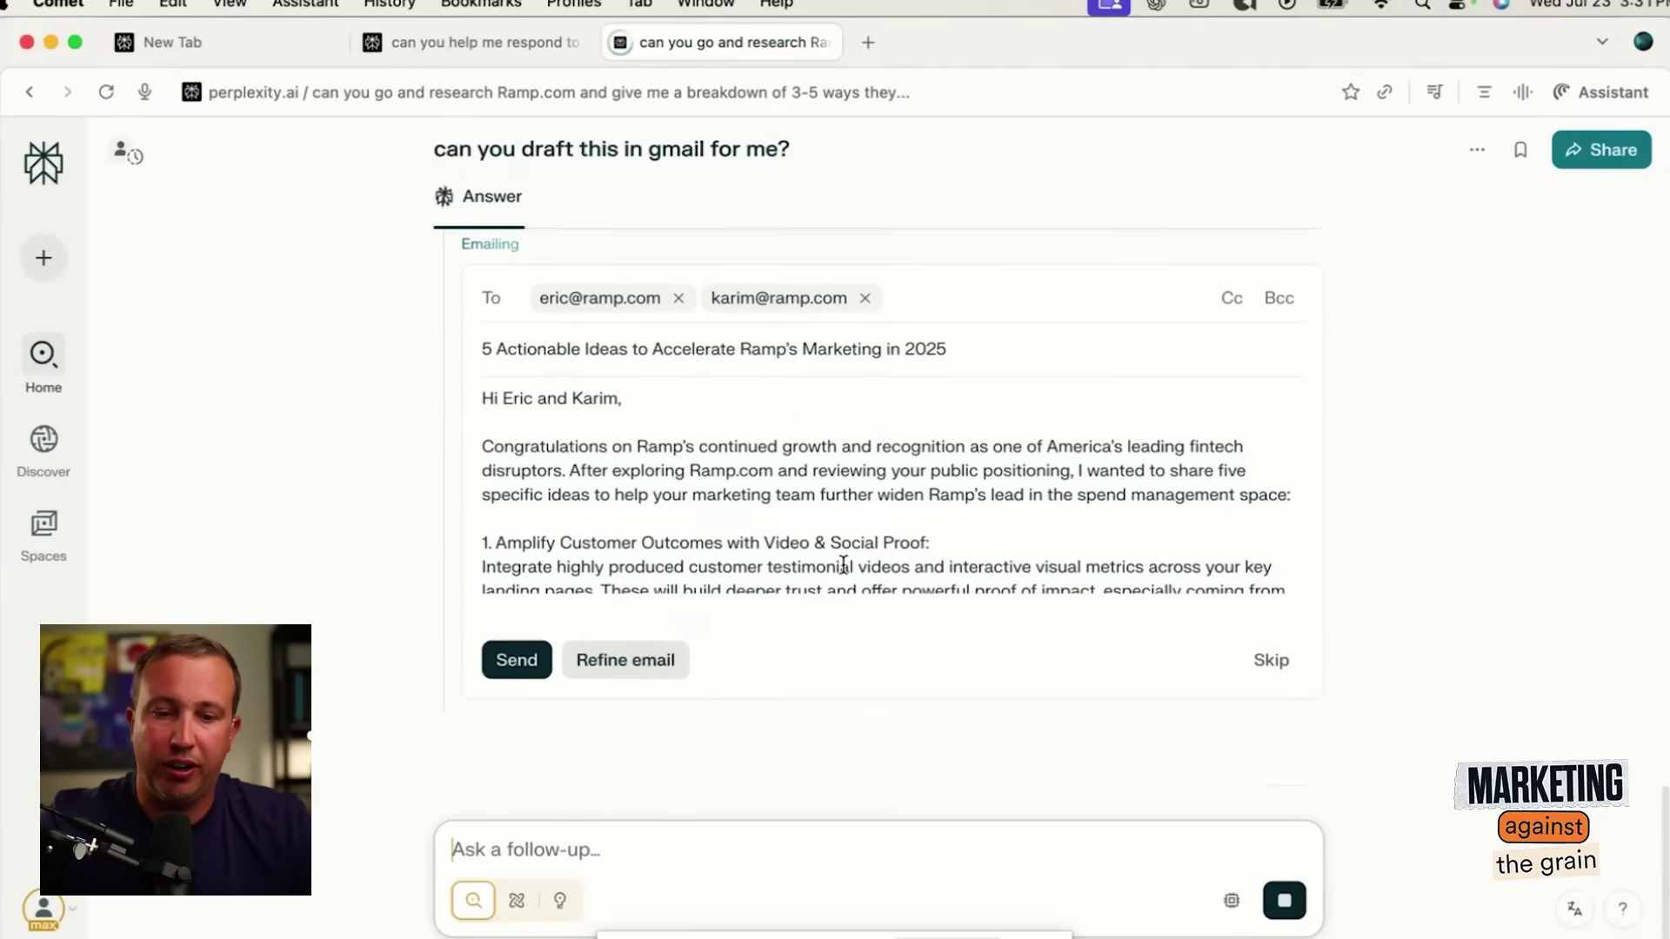
{"action": "scroll", "coordinate": [843, 565], "scroll_direction": "down", "scroll_amount": 10}
{"action": "scroll", "coordinate": [783, 487], "scroll_direction": "up", "scroll_amount": 10}
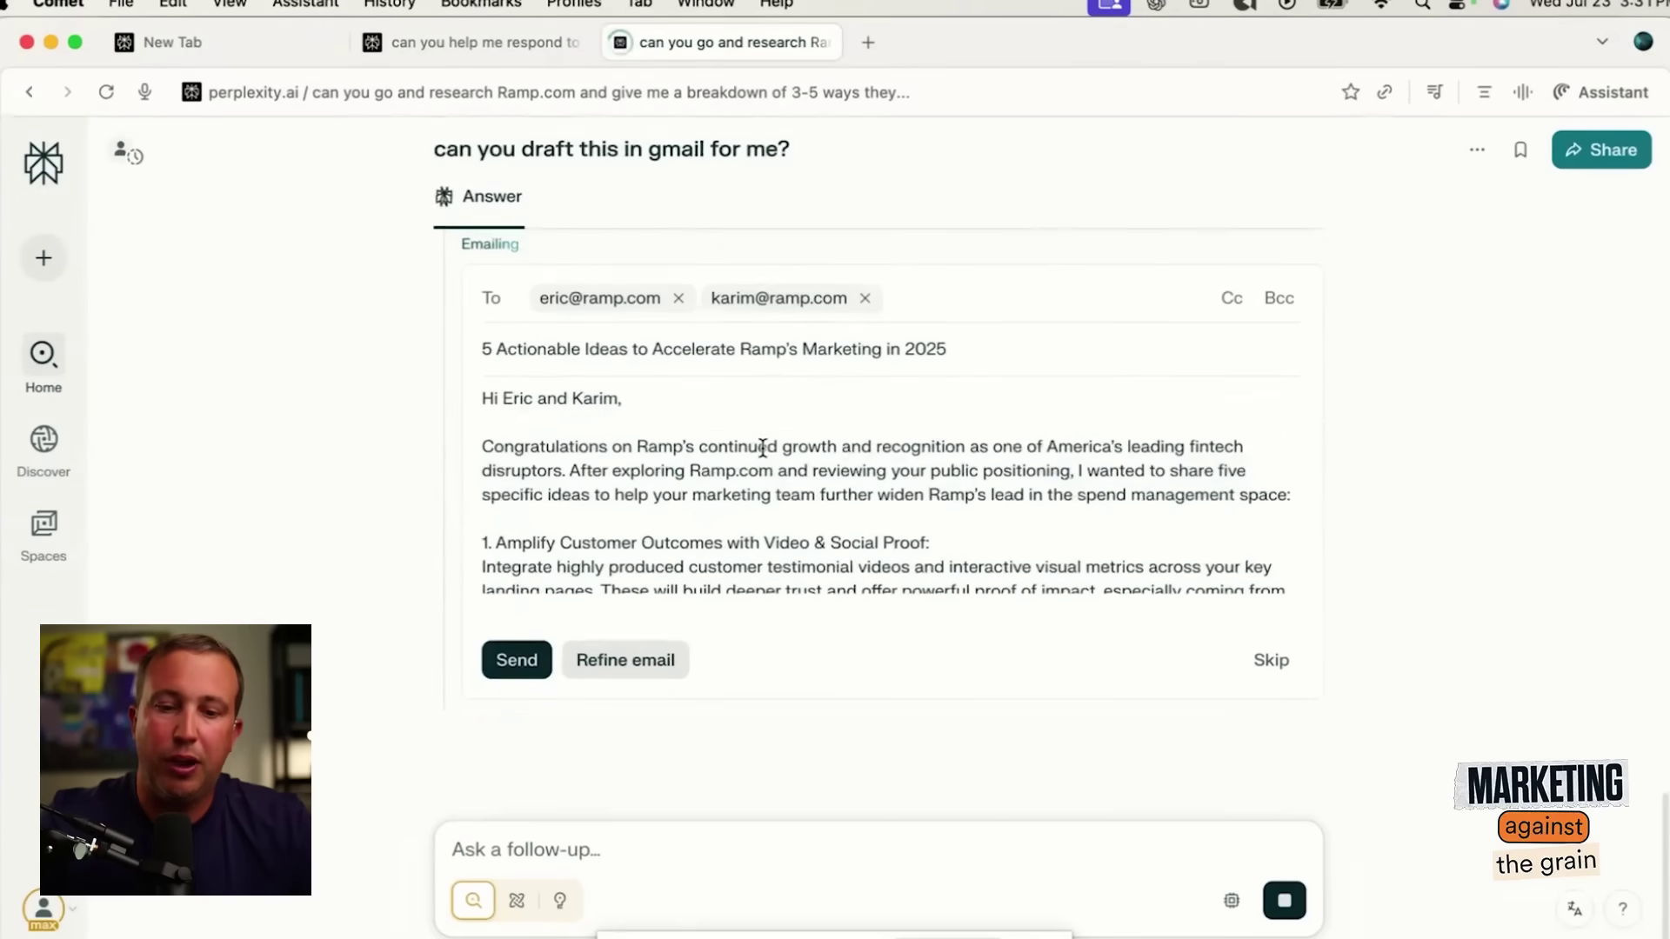
{"action": "scroll", "coordinate": [765, 443], "scroll_direction": "down", "scroll_amount": 10}
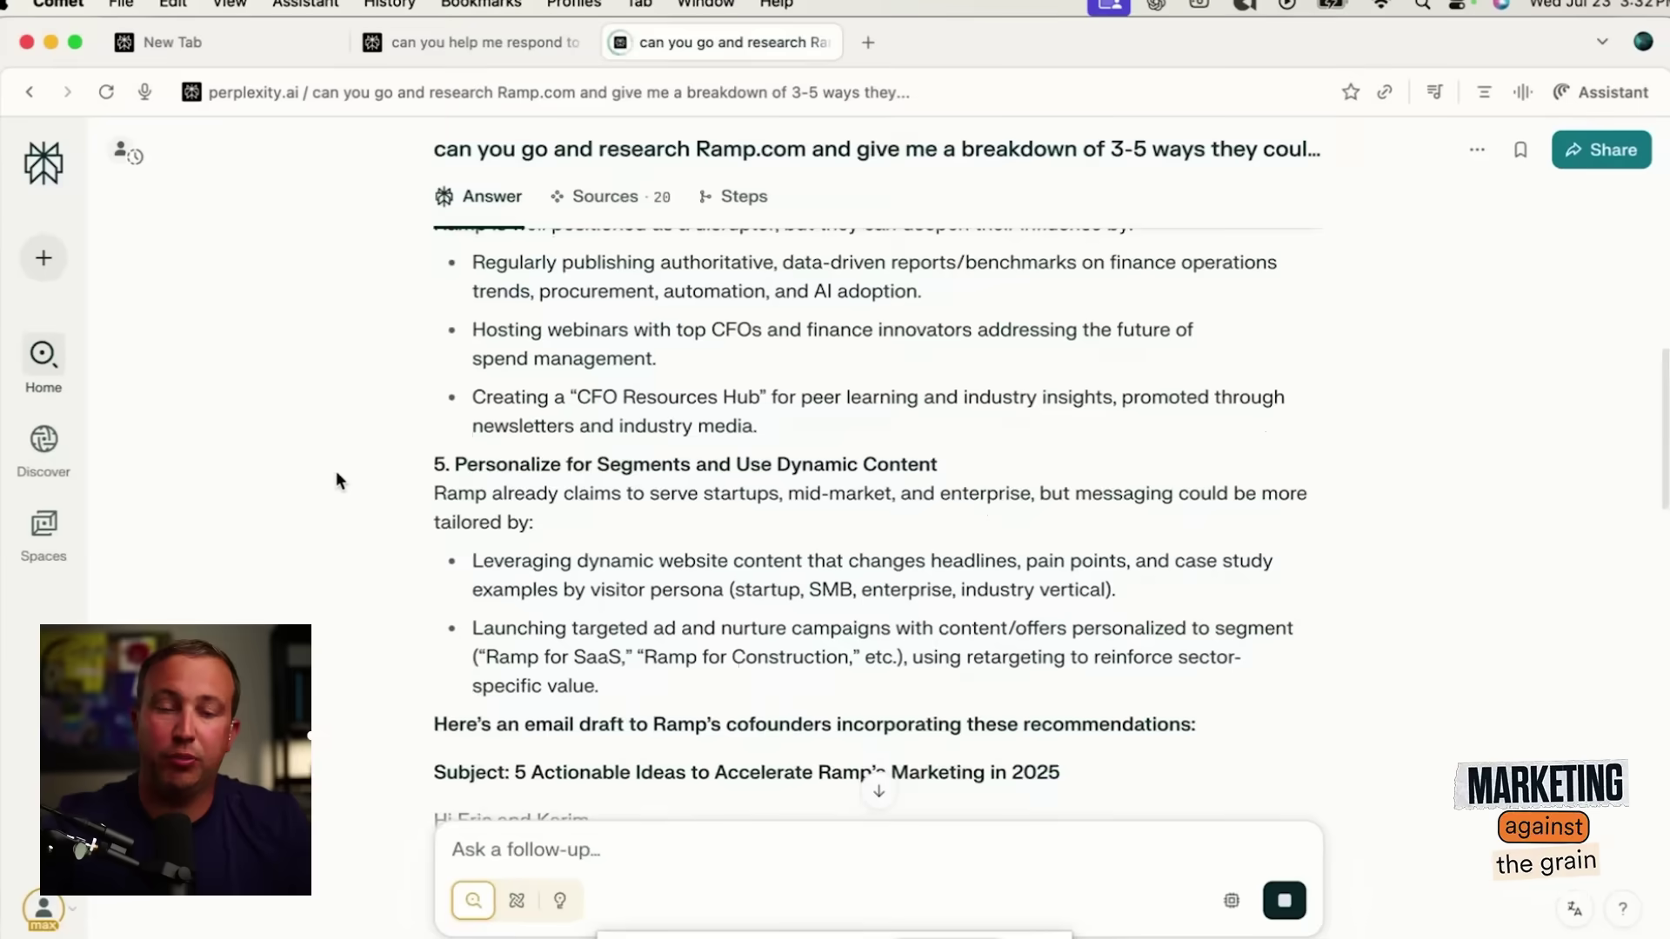
{"action": "scroll", "coordinate": [336, 472], "scroll_direction": "down", "scroll_amount": 10}
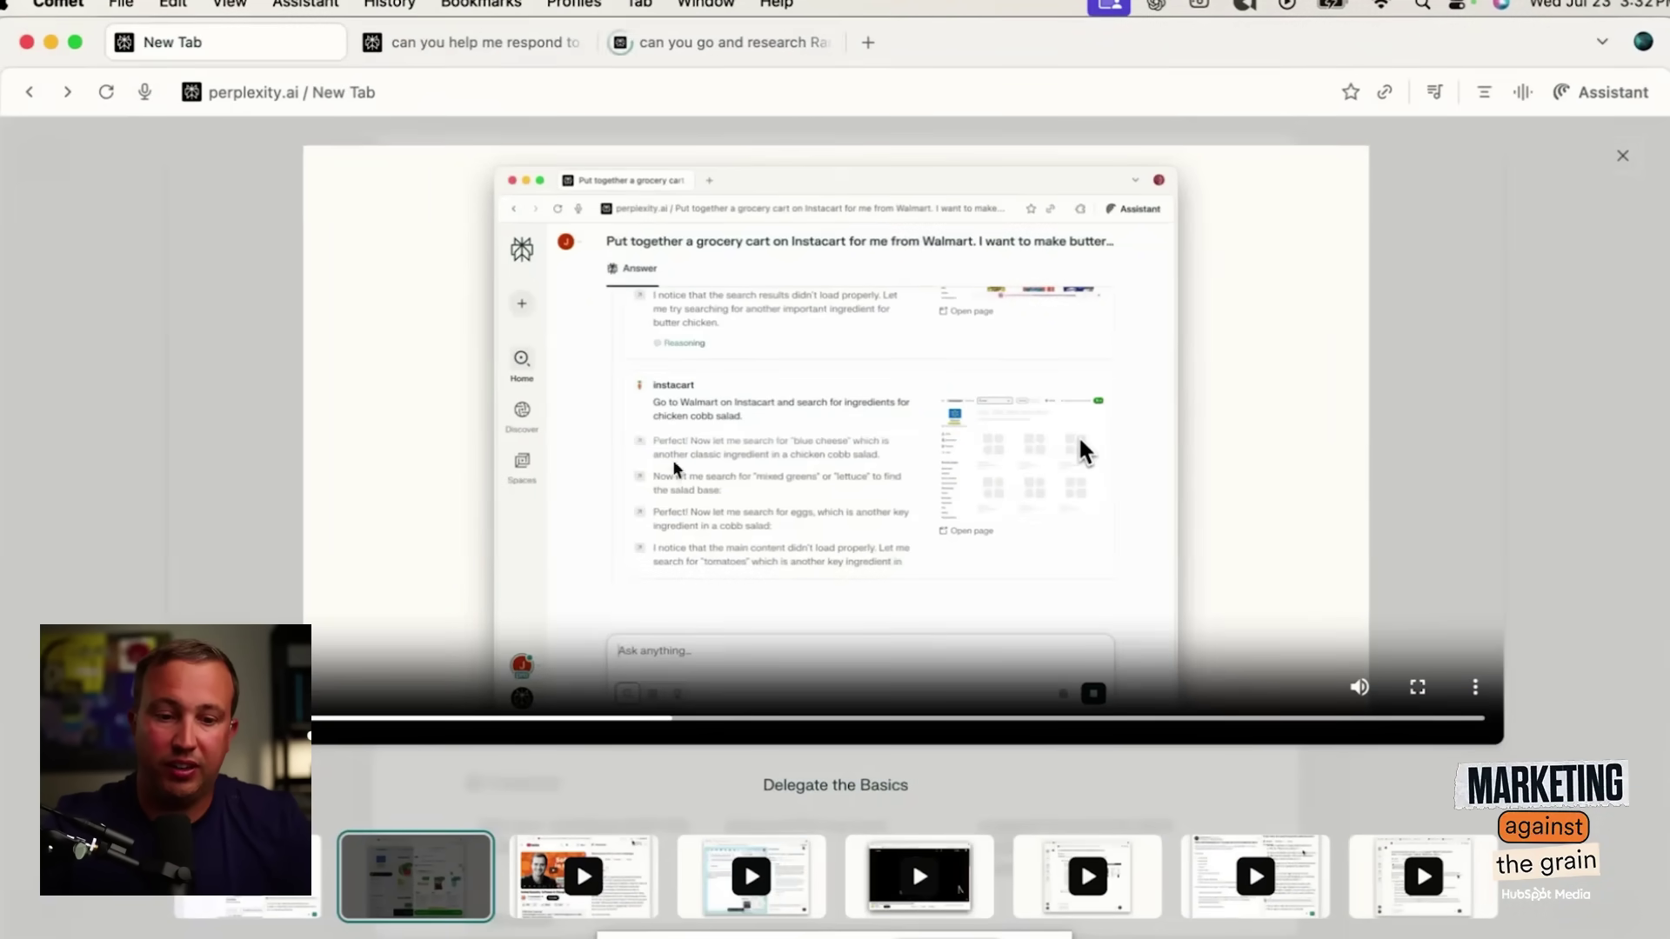
Close the "Delegate the Basics" demo video and return to the Comet Assistant overview.
{"action": "left_click", "coordinate": [1623, 156]}
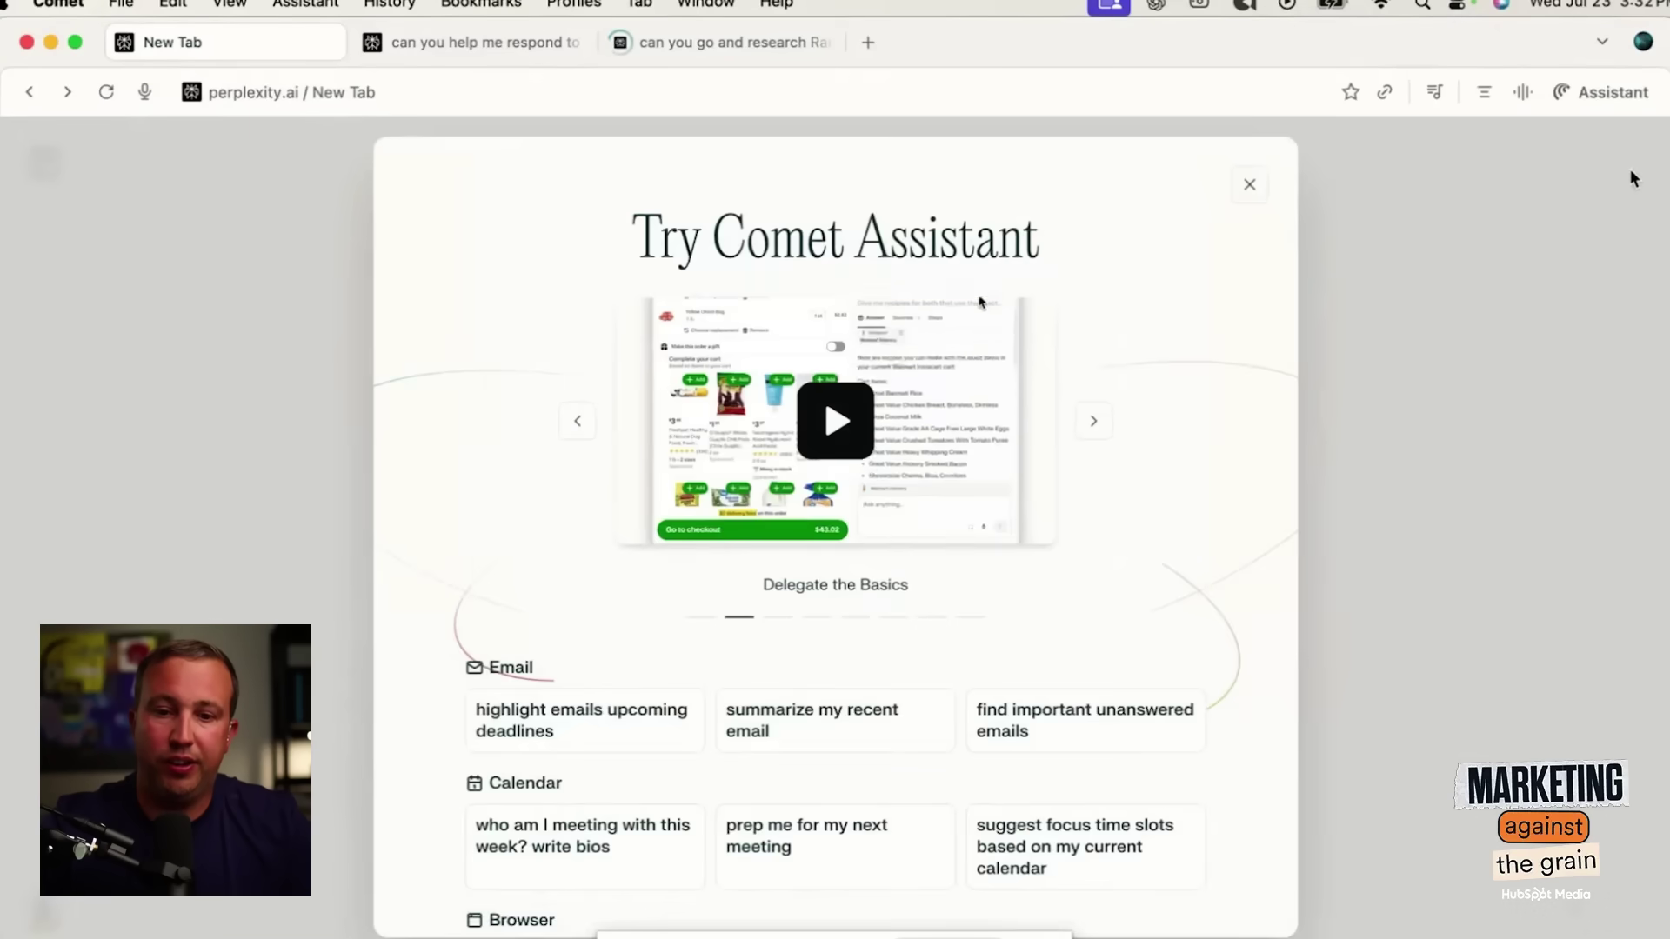
Advance to the "Get the Gist in Seconds" demo in the Comet Assistant overview and play it.
{"action": "left_click", "coordinate": [1094, 426]}
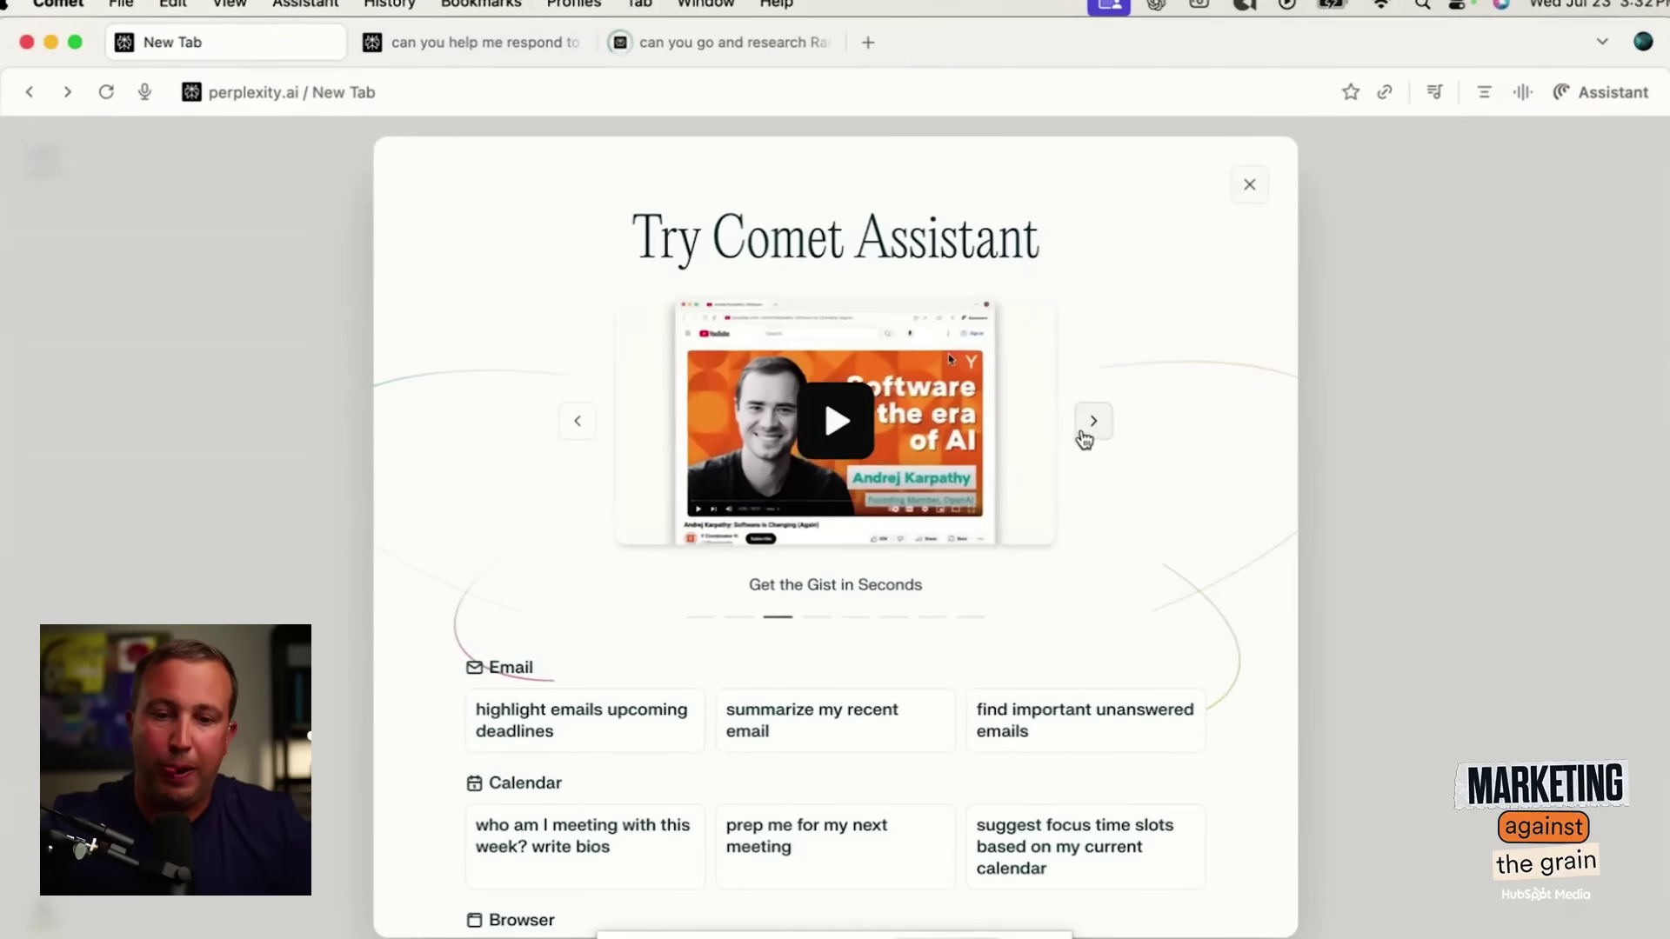
{"action": "left_click", "coordinate": [835, 422]}
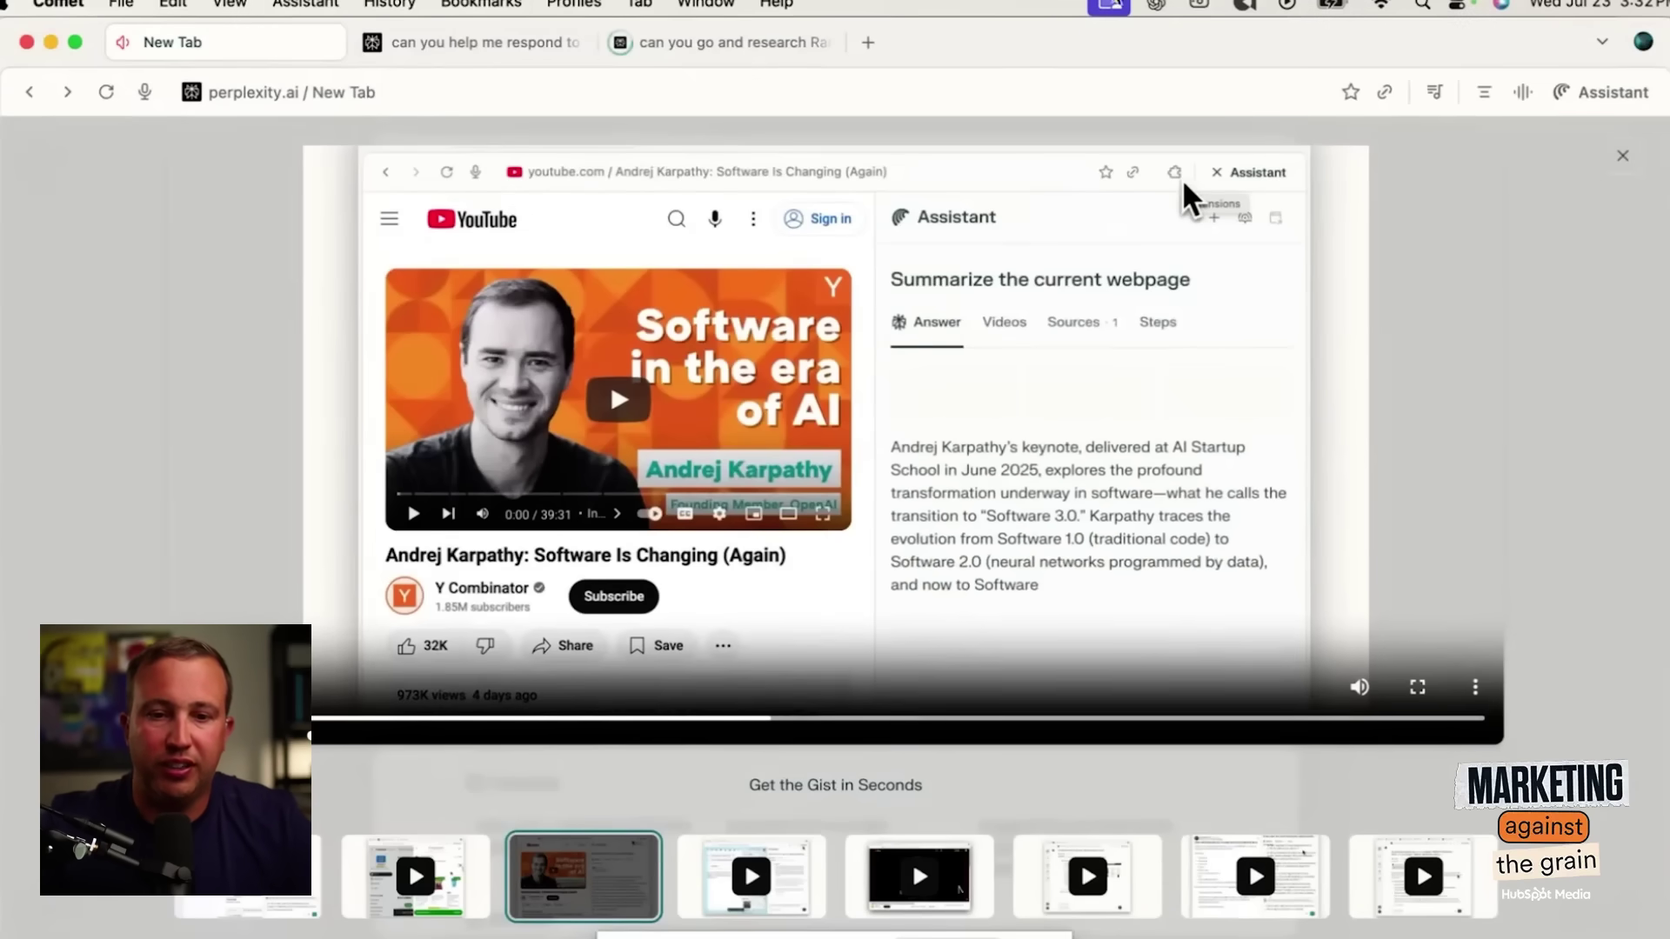
Open YouTube in a new tab and search for "marketing against the grain".
{"action": "key", "text": "super+t"}
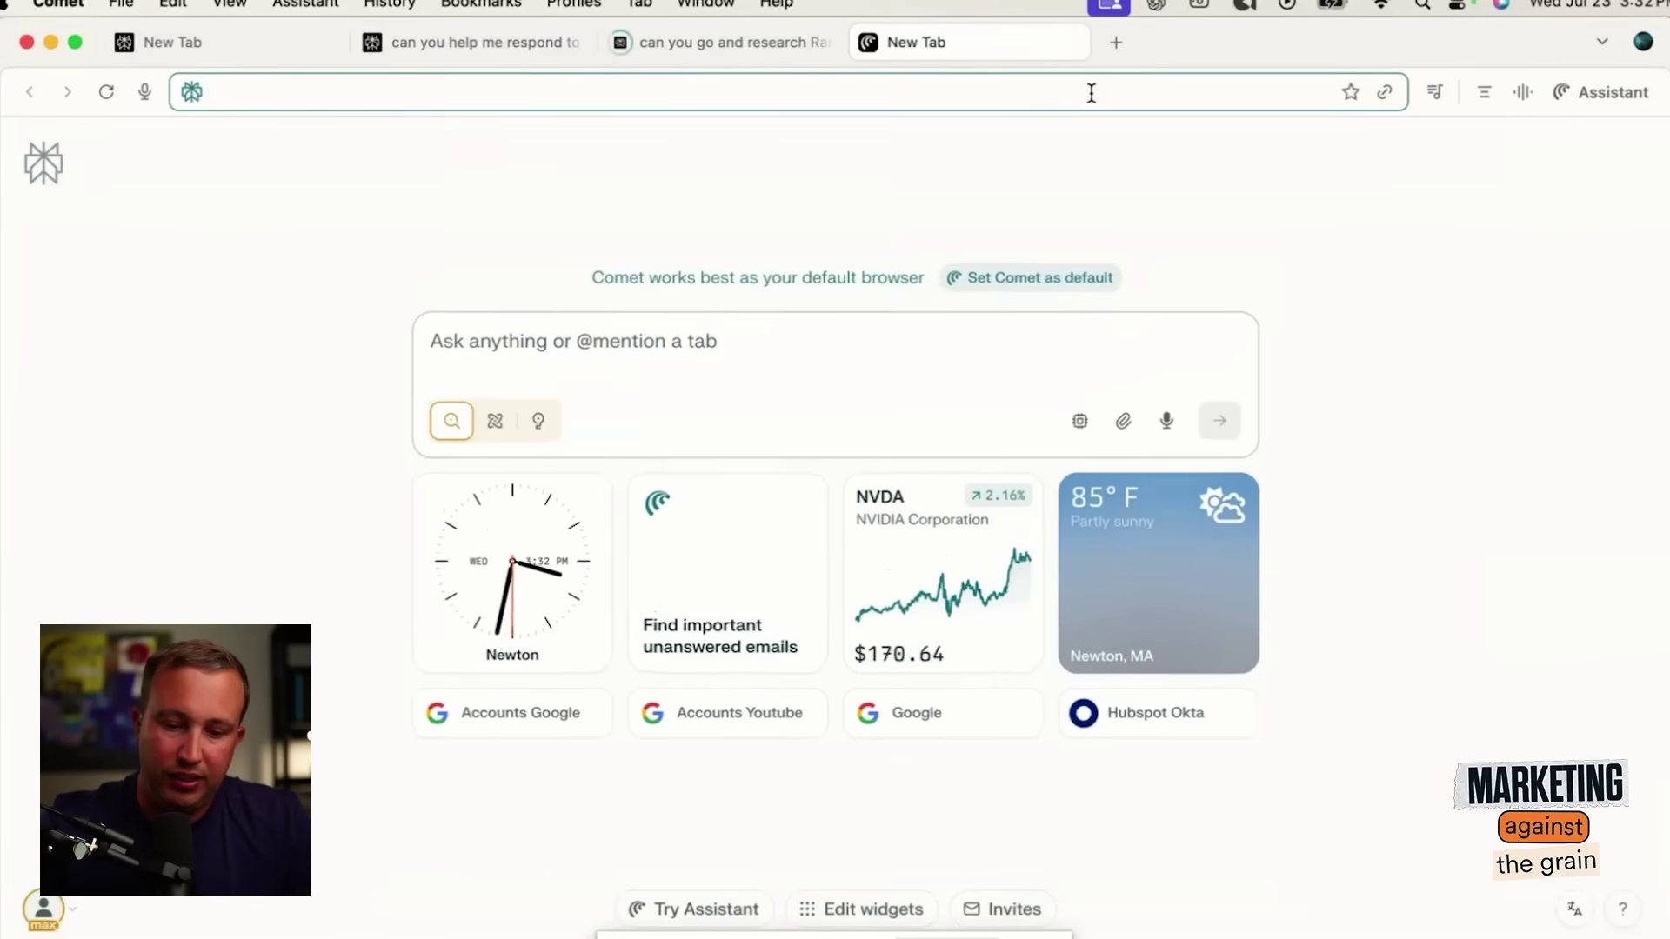
{"action": "type", "text": "you"}
{"action": "key", "text": "Return"}
{"action": "left_click", "coordinate": [906, 157]}
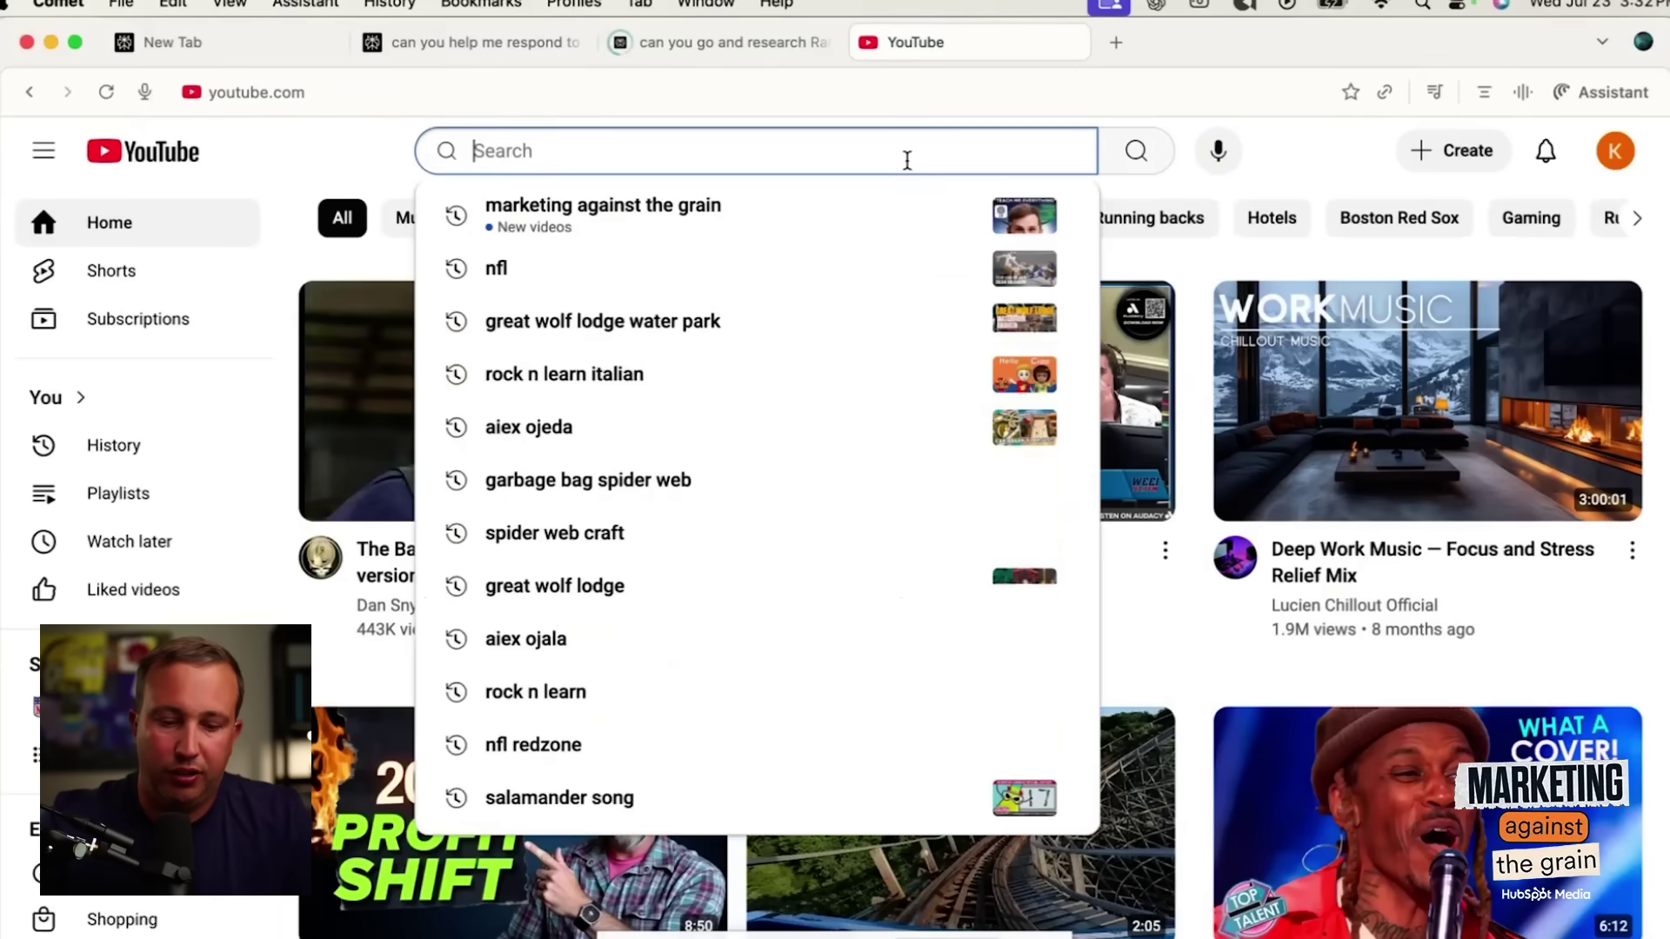
{"action": "type", "text": "marketing"}
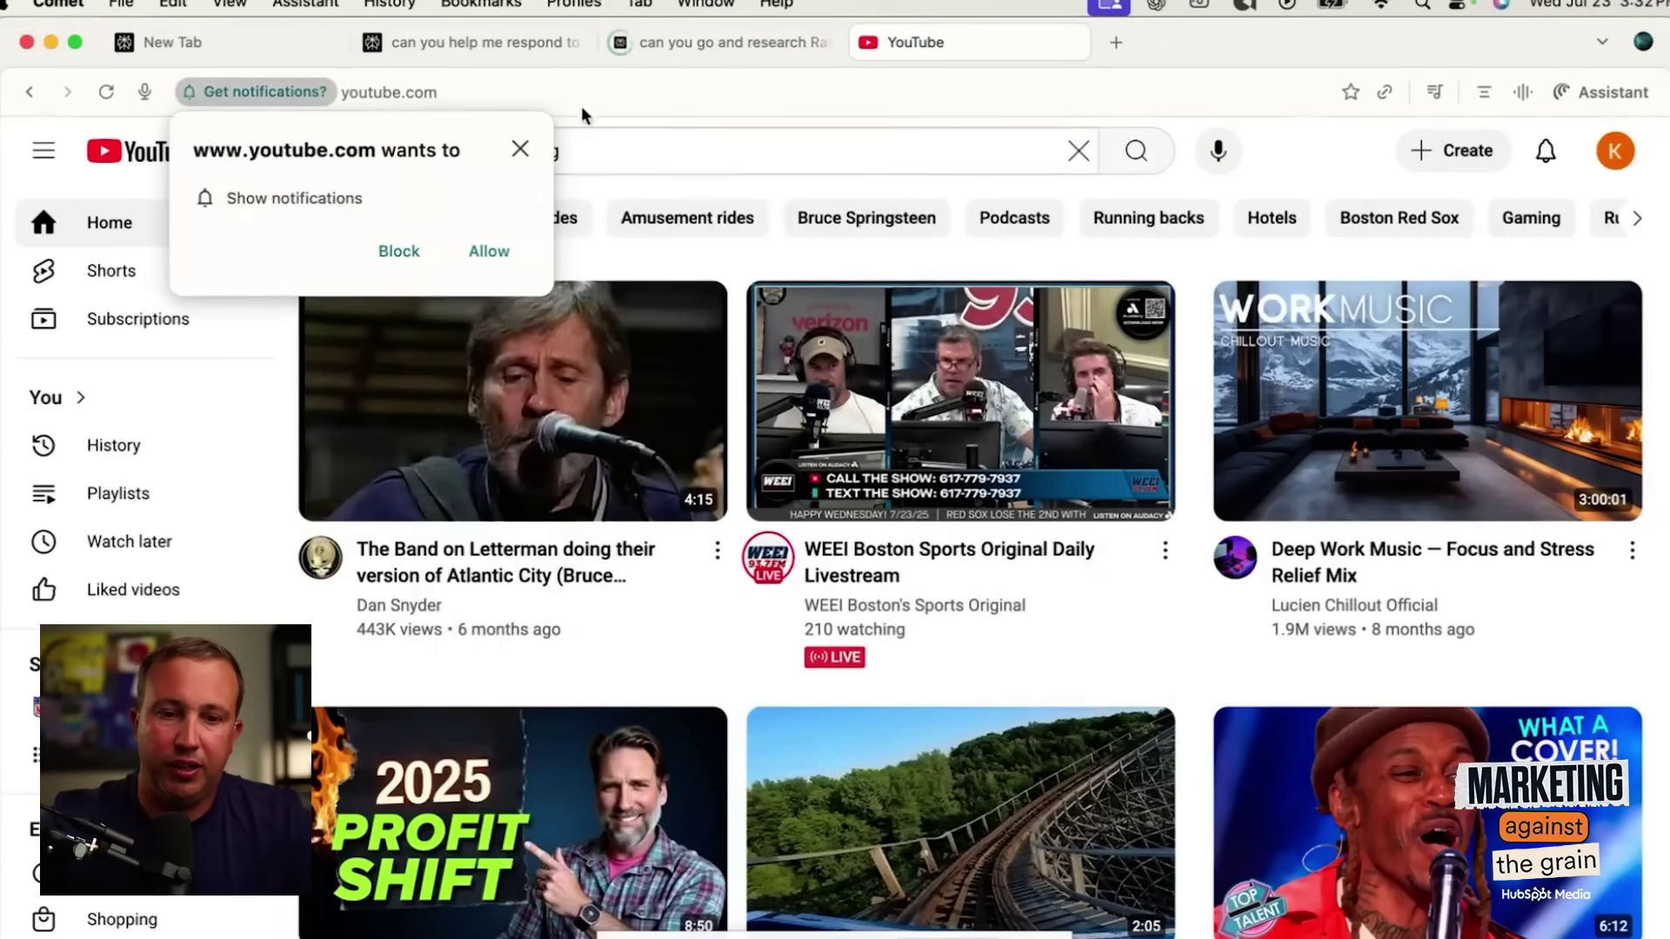
{"action": "left_click", "coordinate": [583, 149]}
{"action": "left_click", "coordinate": [613, 218]}
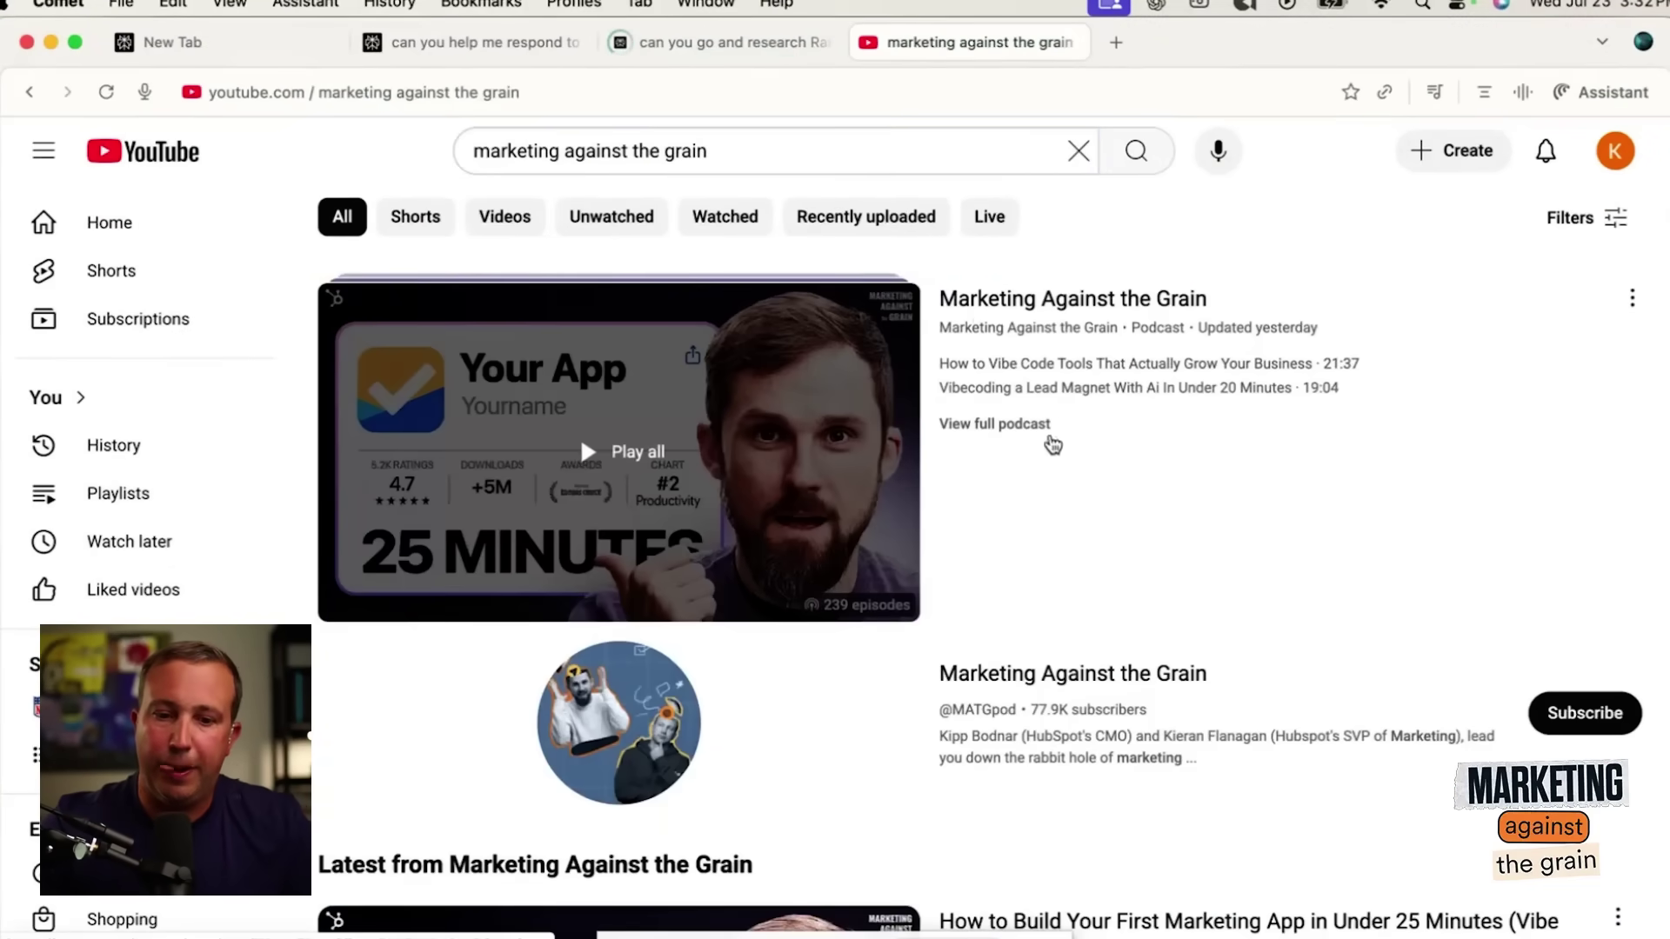
Open the video "How to Build Your First Marketing App in Under 25 Minutes (Vibe Coding)" and have the assistant summarize the page.
{"action": "scroll", "coordinate": [1052, 445], "scroll_direction": "down", "scroll_amount": 7}
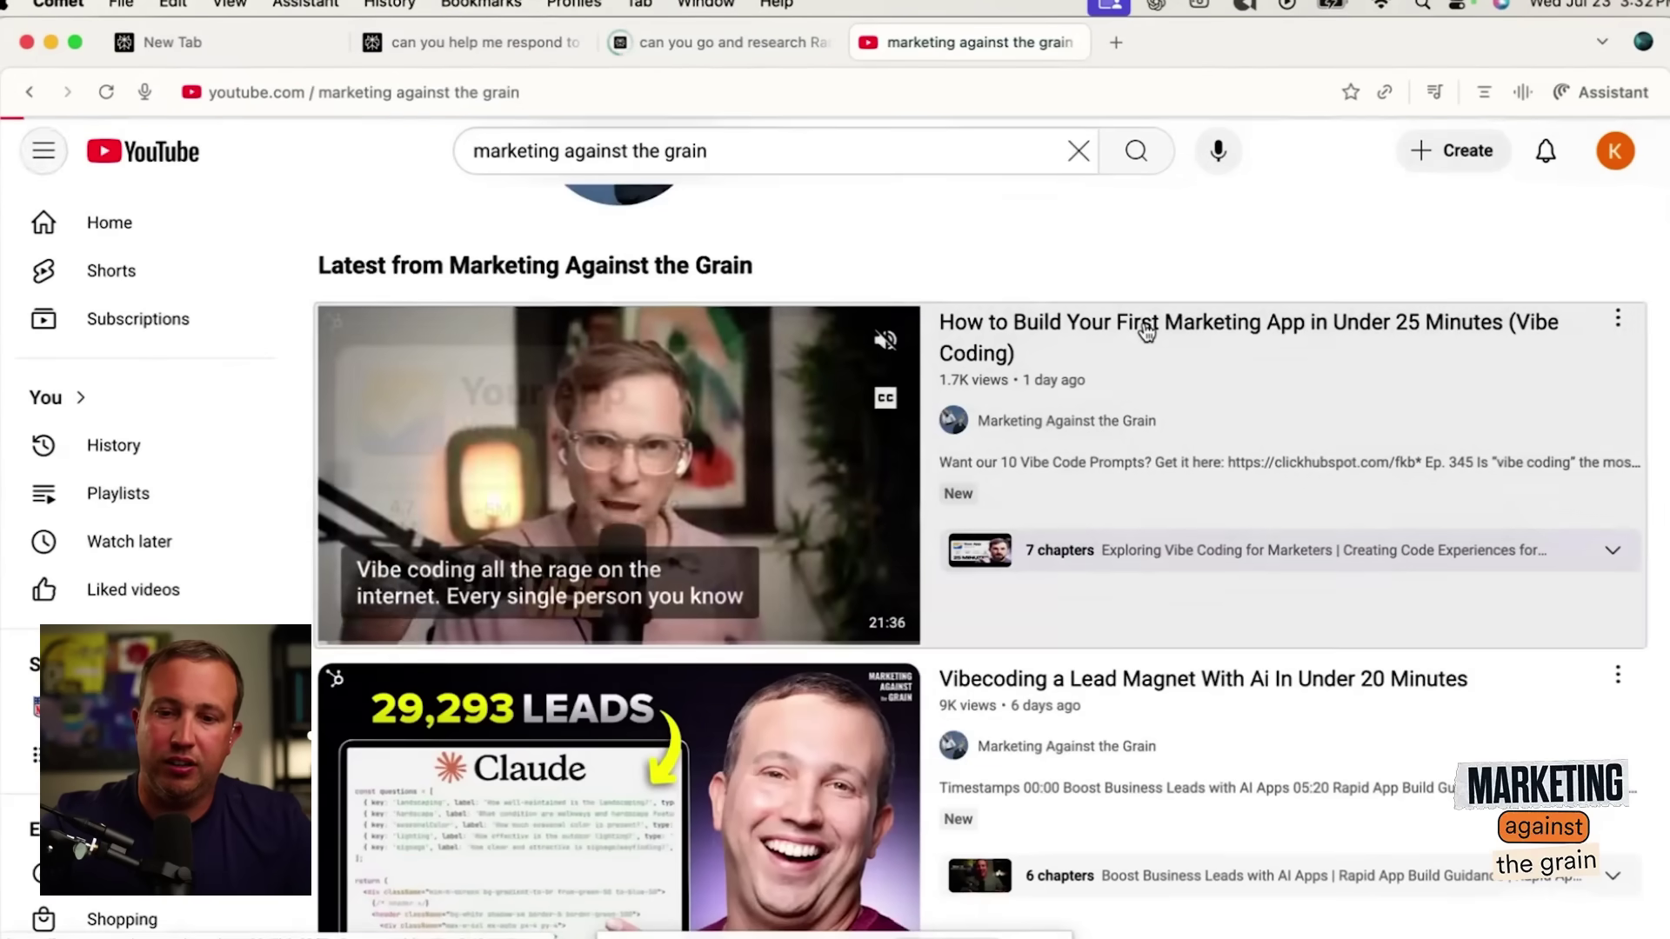
{"action": "left_click", "coordinate": [1147, 331]}
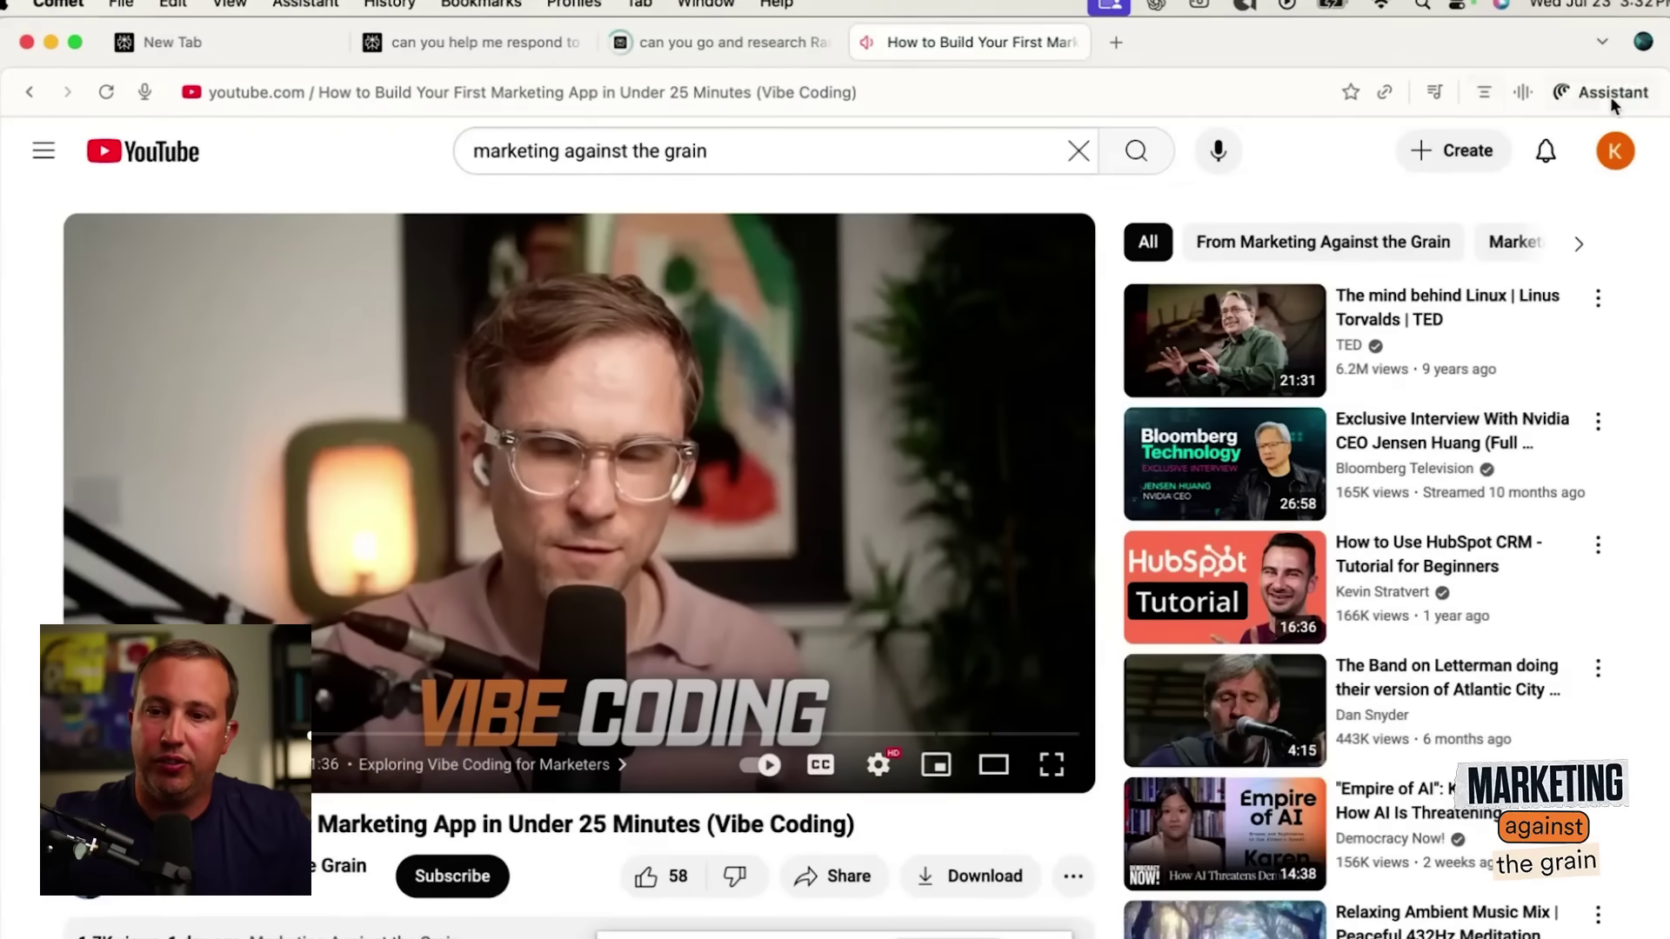
{"action": "left_click", "coordinate": [1484, 92]}
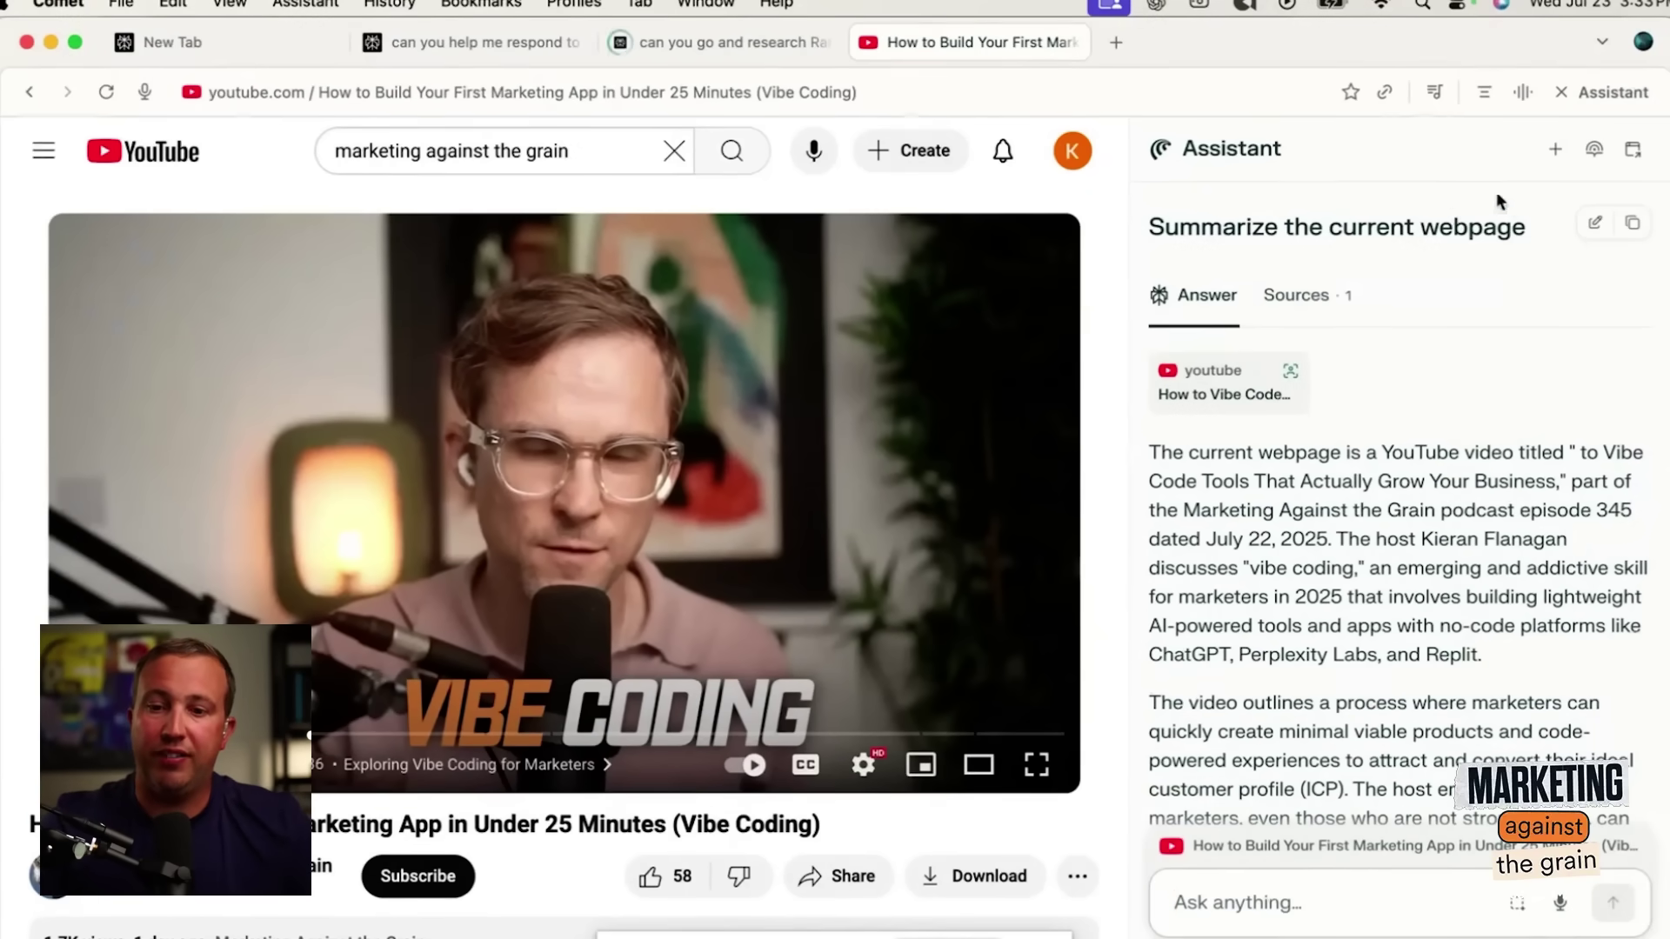
Read the generated video summary through, including the walkthrough points and the closing section about the episode's message.
{"action": "scroll", "coordinate": [1434, 526], "scroll_direction": "down", "scroll_amount": 2}
{"action": "scroll", "coordinate": [1433, 522], "scroll_direction": "down", "scroll_amount": 1}
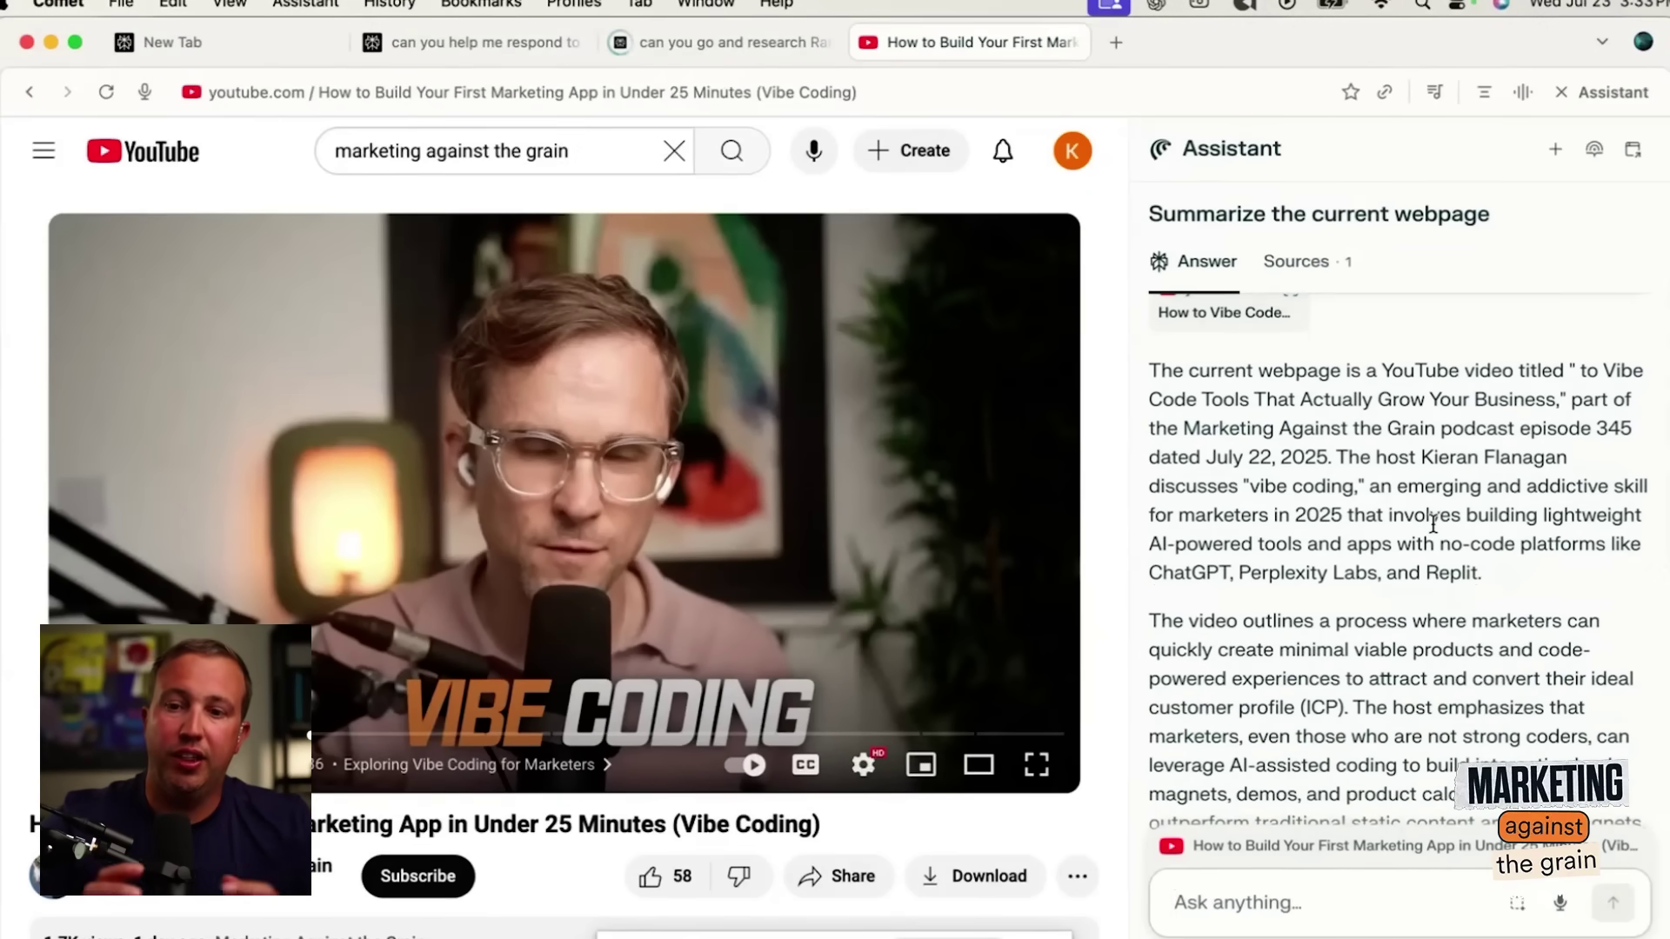
{"action": "scroll", "coordinate": [1434, 525], "scroll_direction": "down", "scroll_amount": 10}
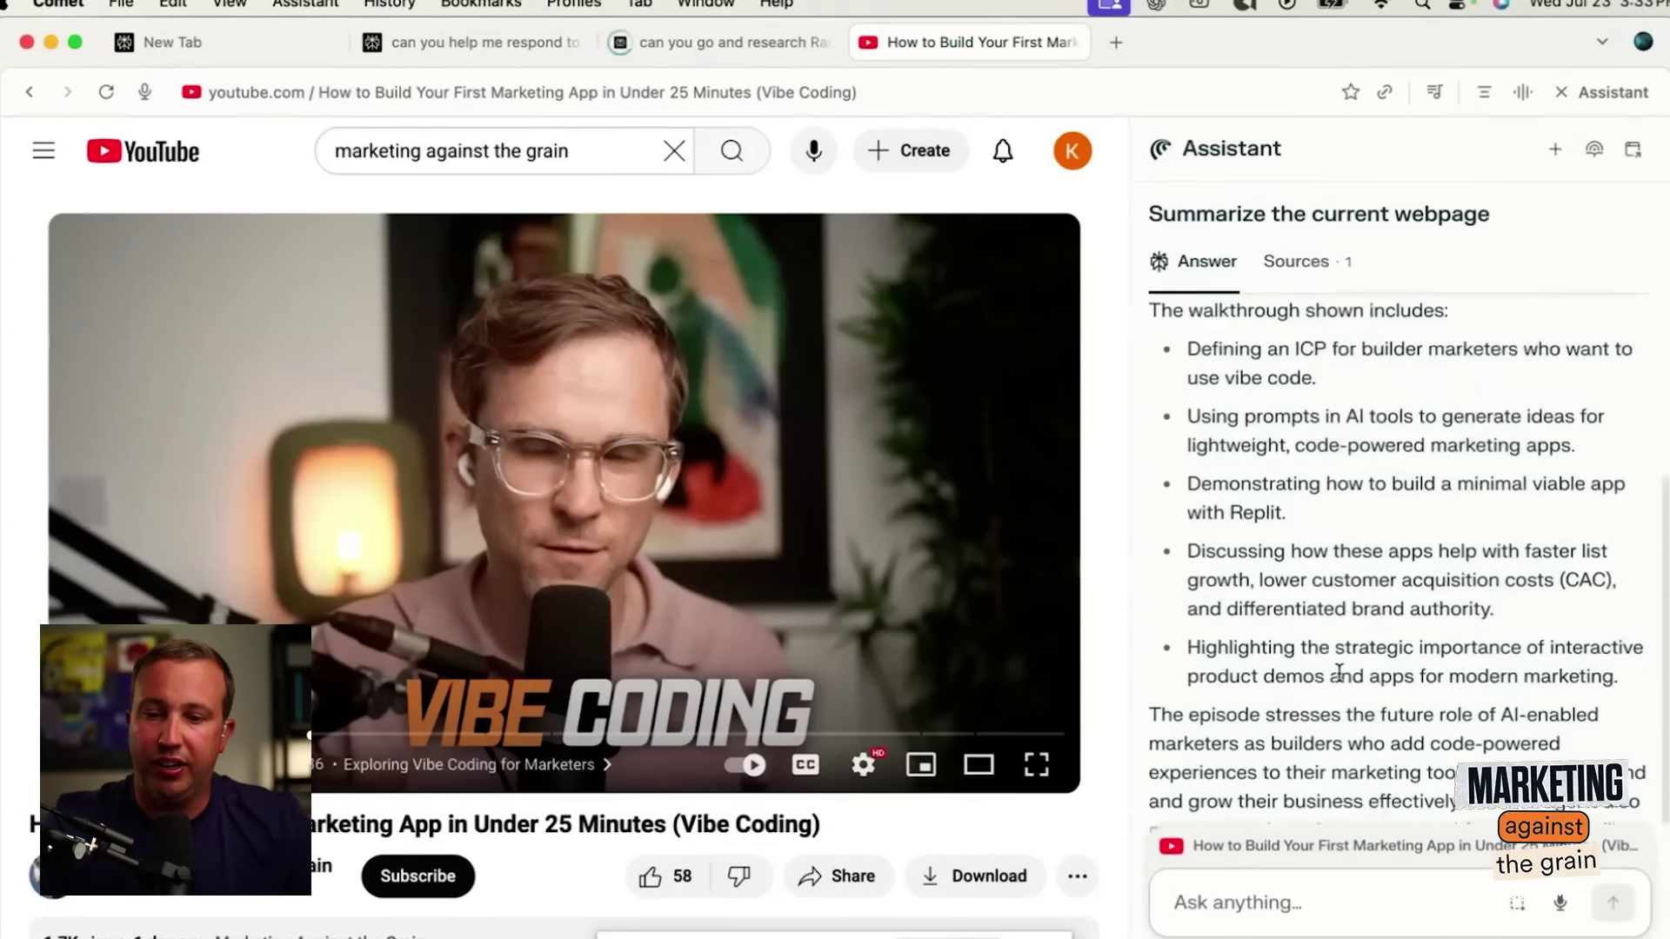
{"action": "scroll", "coordinate": [1339, 670], "scroll_direction": "up", "scroll_amount": 10}
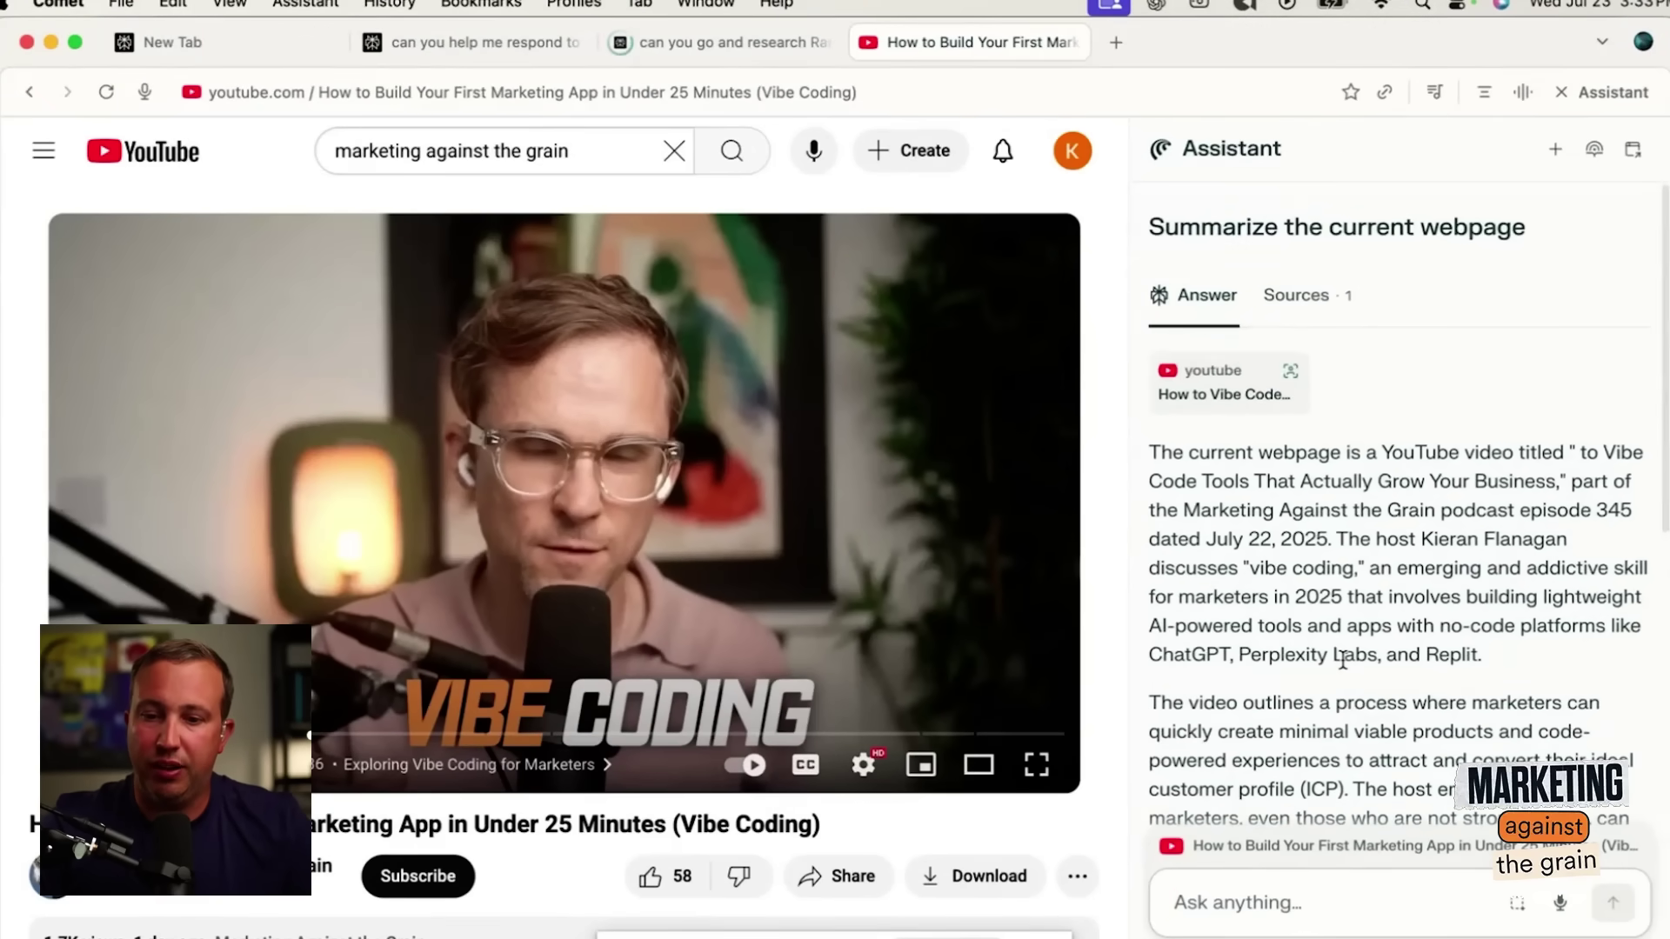
{"action": "scroll", "coordinate": [1341, 660], "scroll_direction": "down", "scroll_amount": 1}
{"action": "scroll", "coordinate": [1343, 661], "scroll_direction": "down", "scroll_amount": 5}
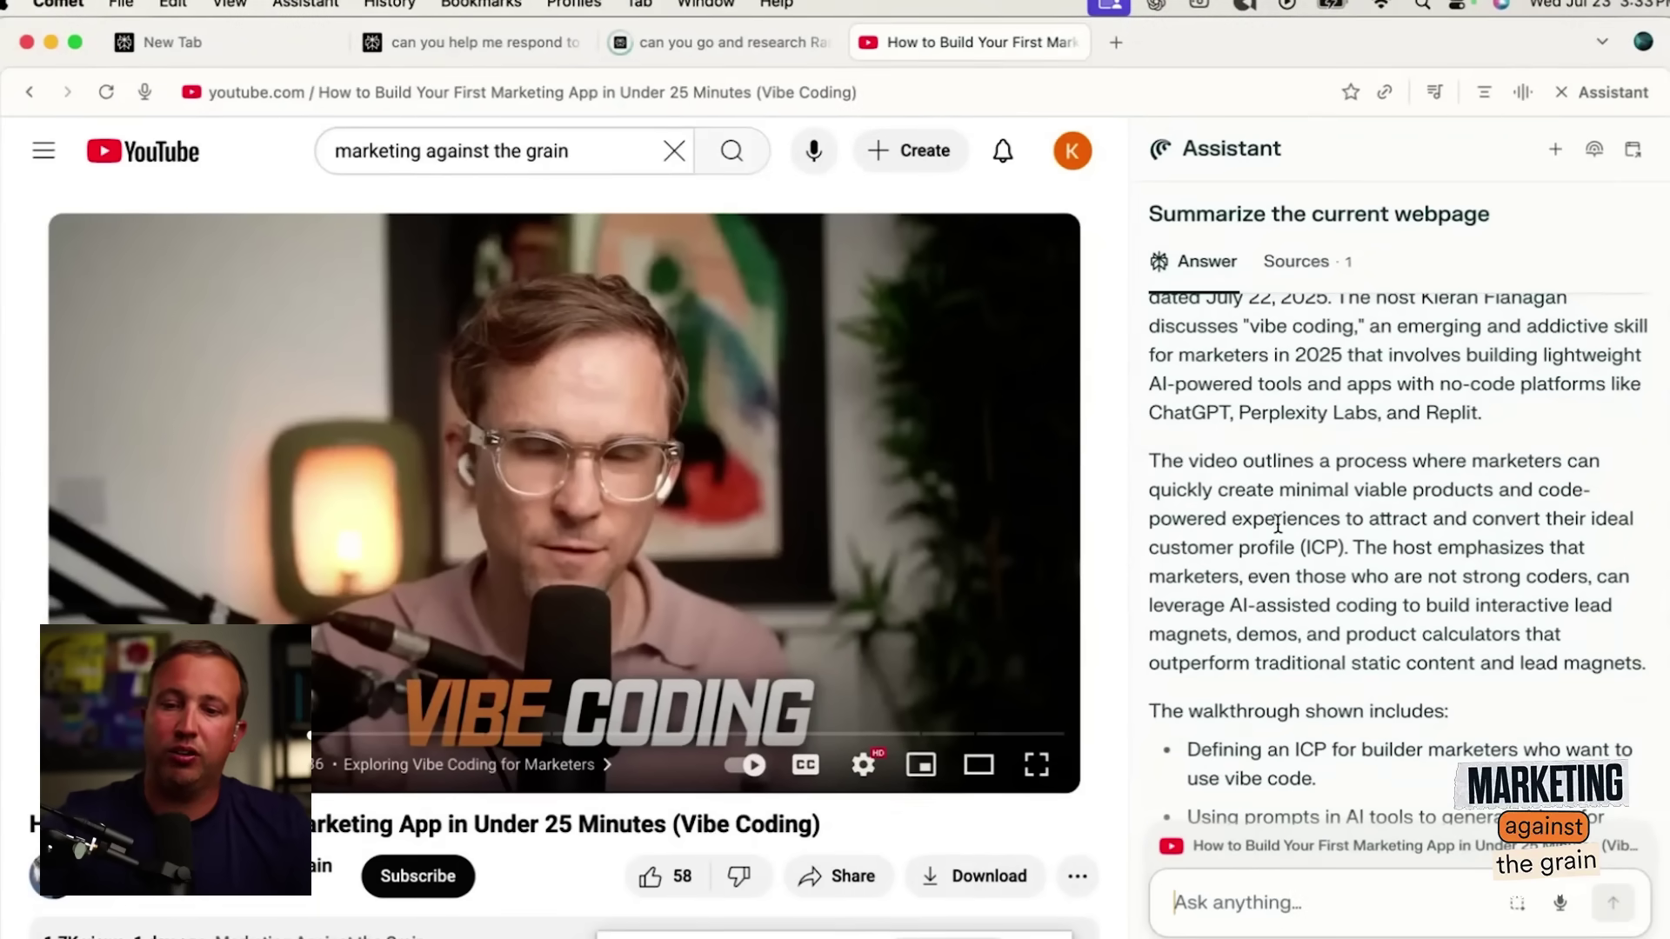
{"action": "scroll", "coordinate": [1509, 658], "scroll_direction": "down", "scroll_amount": 2}
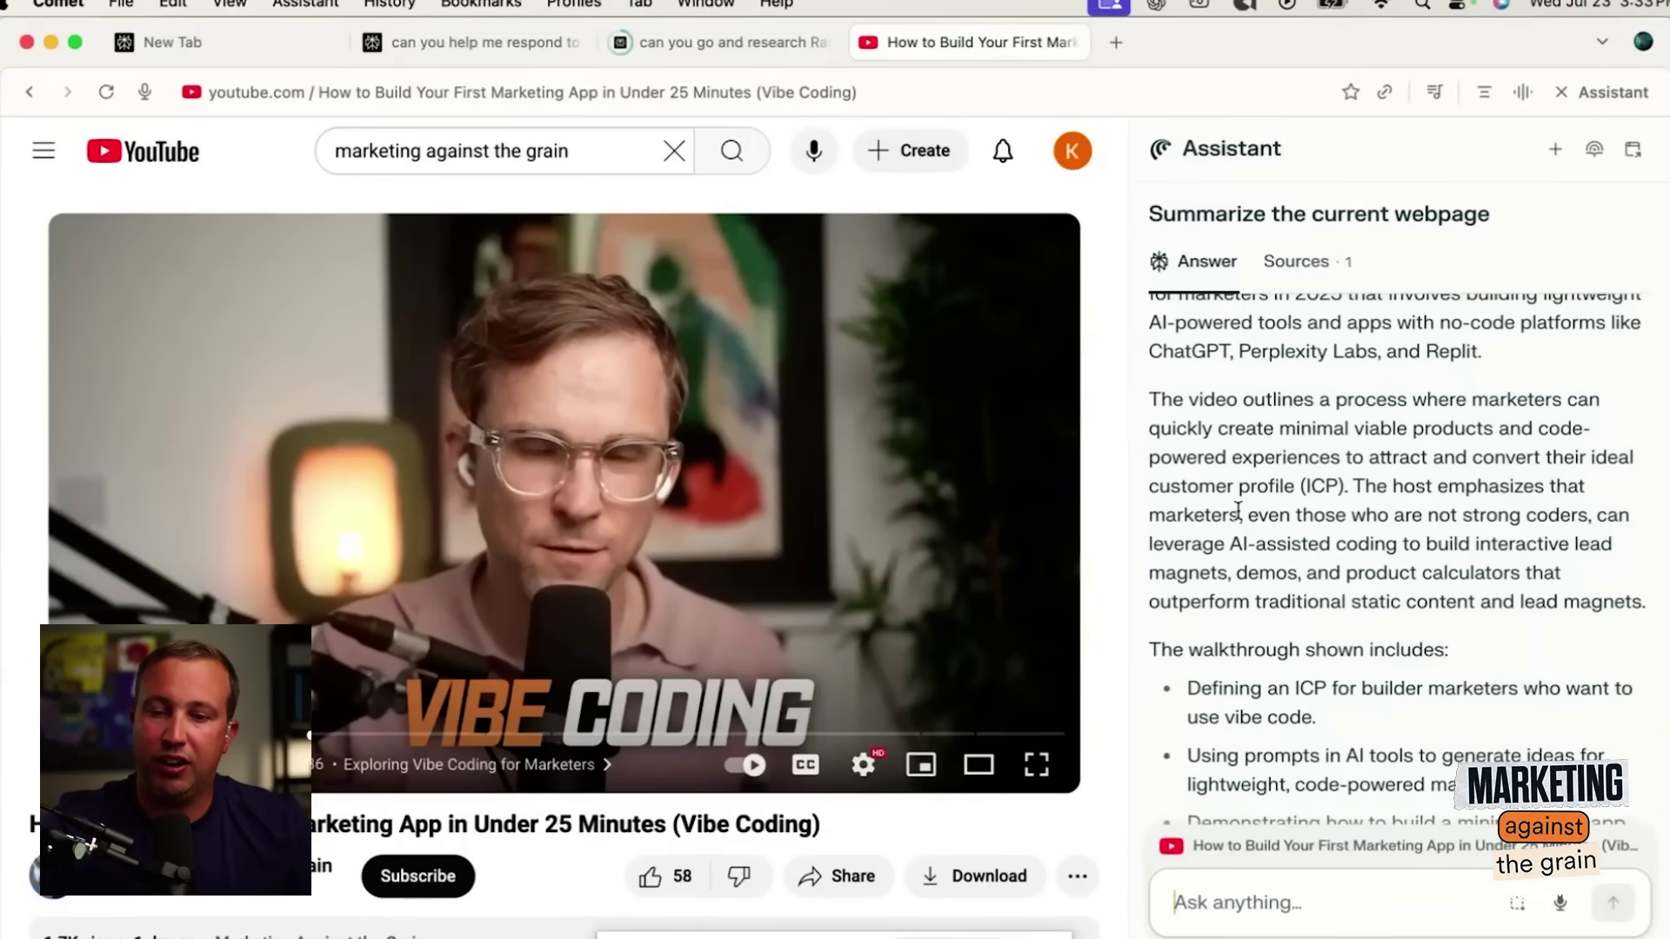
{"action": "scroll", "coordinate": [1249, 715], "scroll_direction": "down", "scroll_amount": 6}
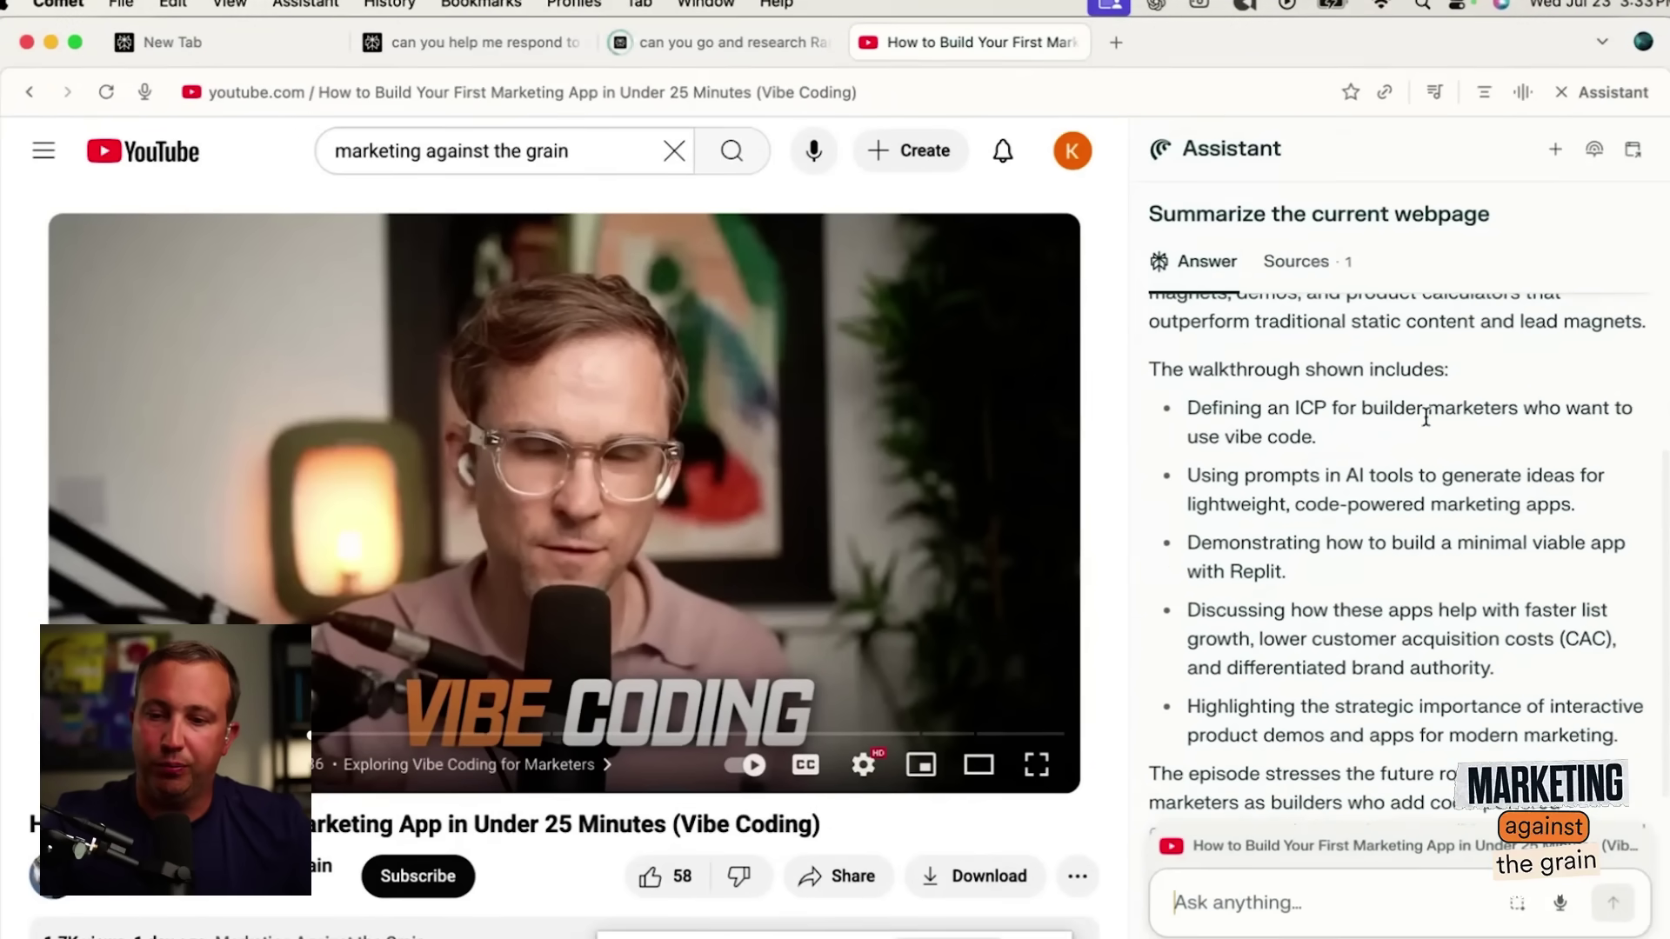
{"action": "scroll", "coordinate": [1309, 522], "scroll_direction": "down", "scroll_amount": 4}
{"action": "scroll", "coordinate": [1309, 521], "scroll_direction": "up", "scroll_amount": 10}
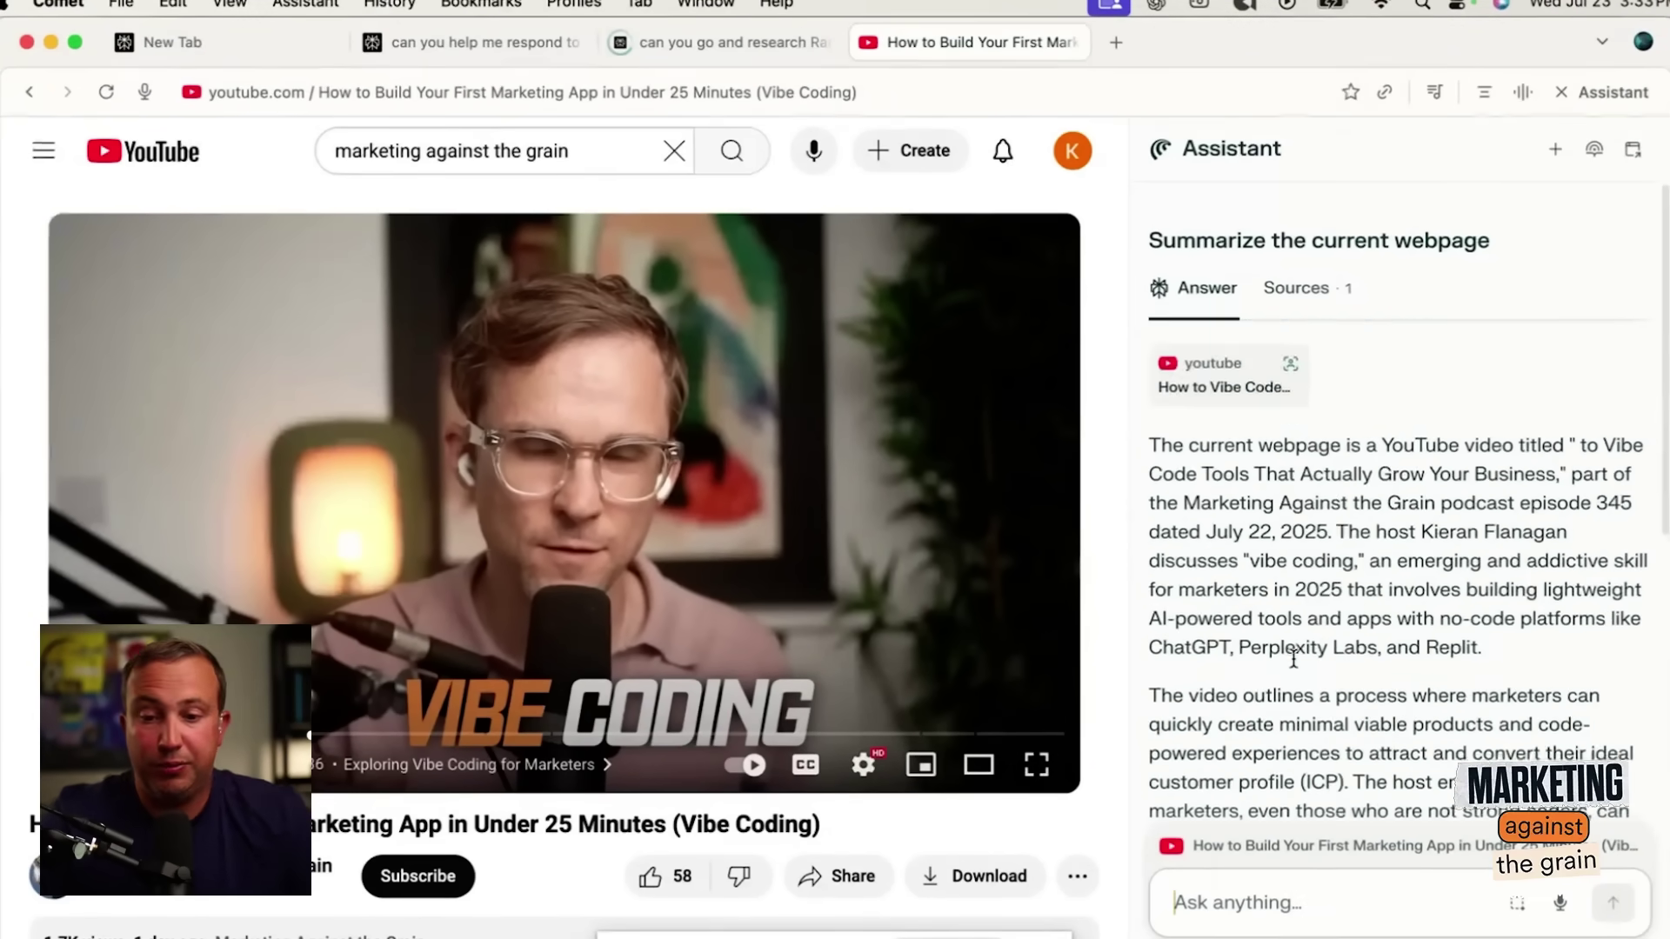
{"action": "scroll", "coordinate": [1309, 522], "scroll_direction": "down", "scroll_amount": 7}
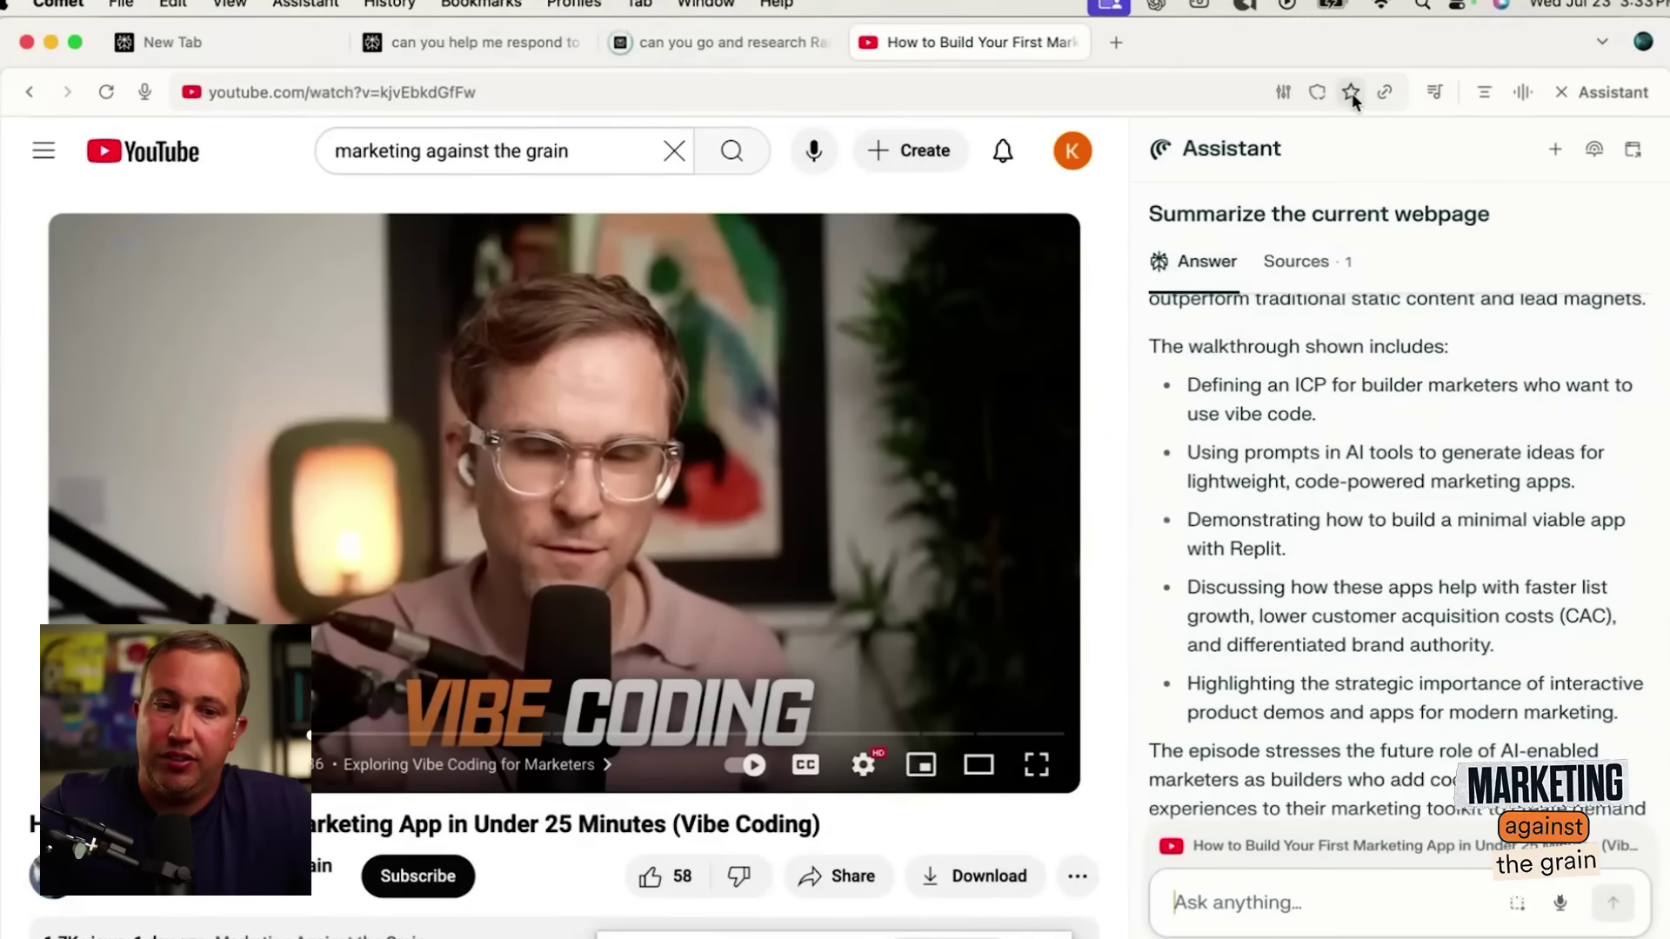
Play the vibe coding video from the browser's media controls.
{"action": "left_click", "coordinate": [1435, 92]}
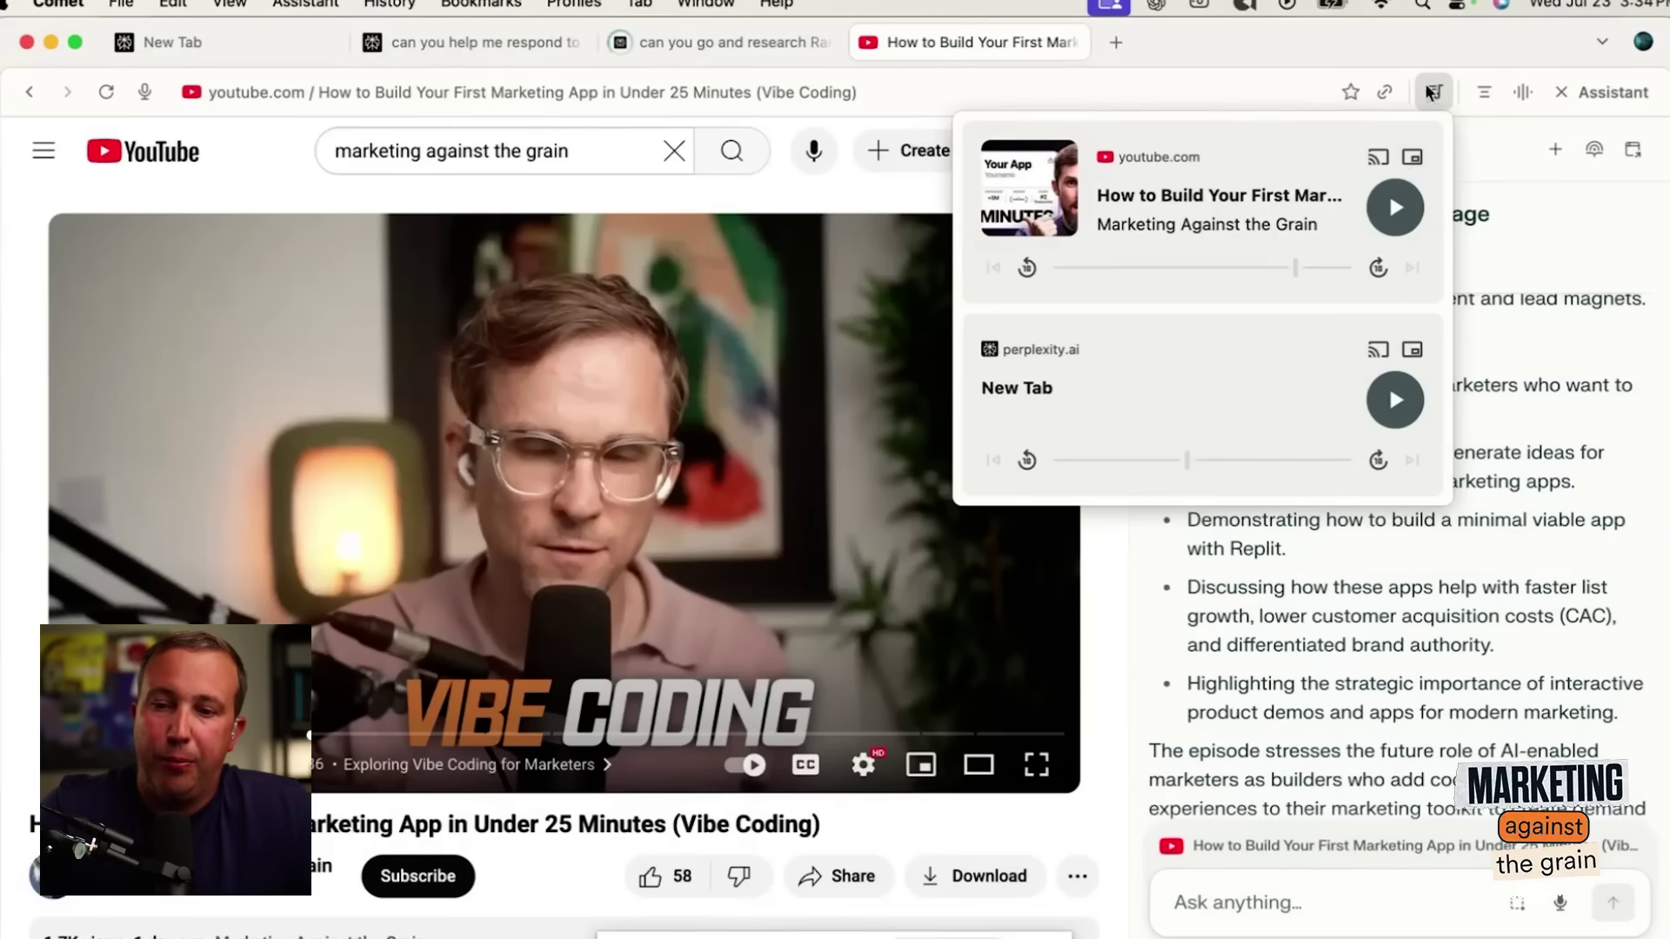
{"action": "left_click", "coordinate": [1397, 207]}
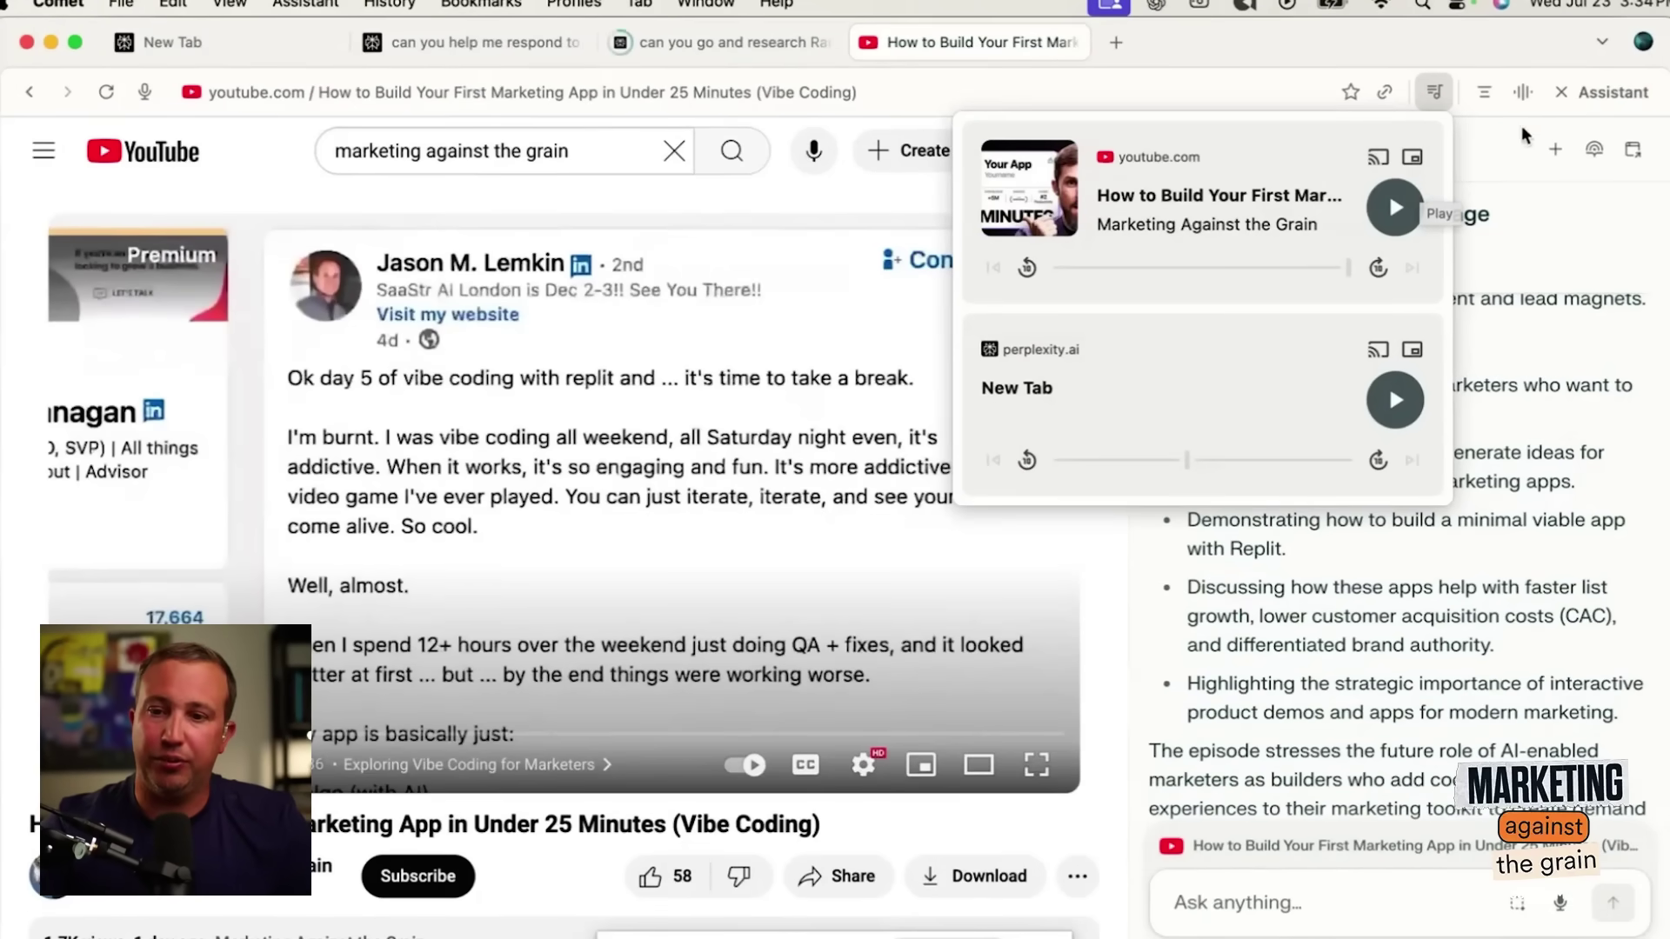
Request the page summary again and start the assistant's voice mode, allowing Comet to access the microphone.
{"action": "left_click", "coordinate": [1493, 90]}
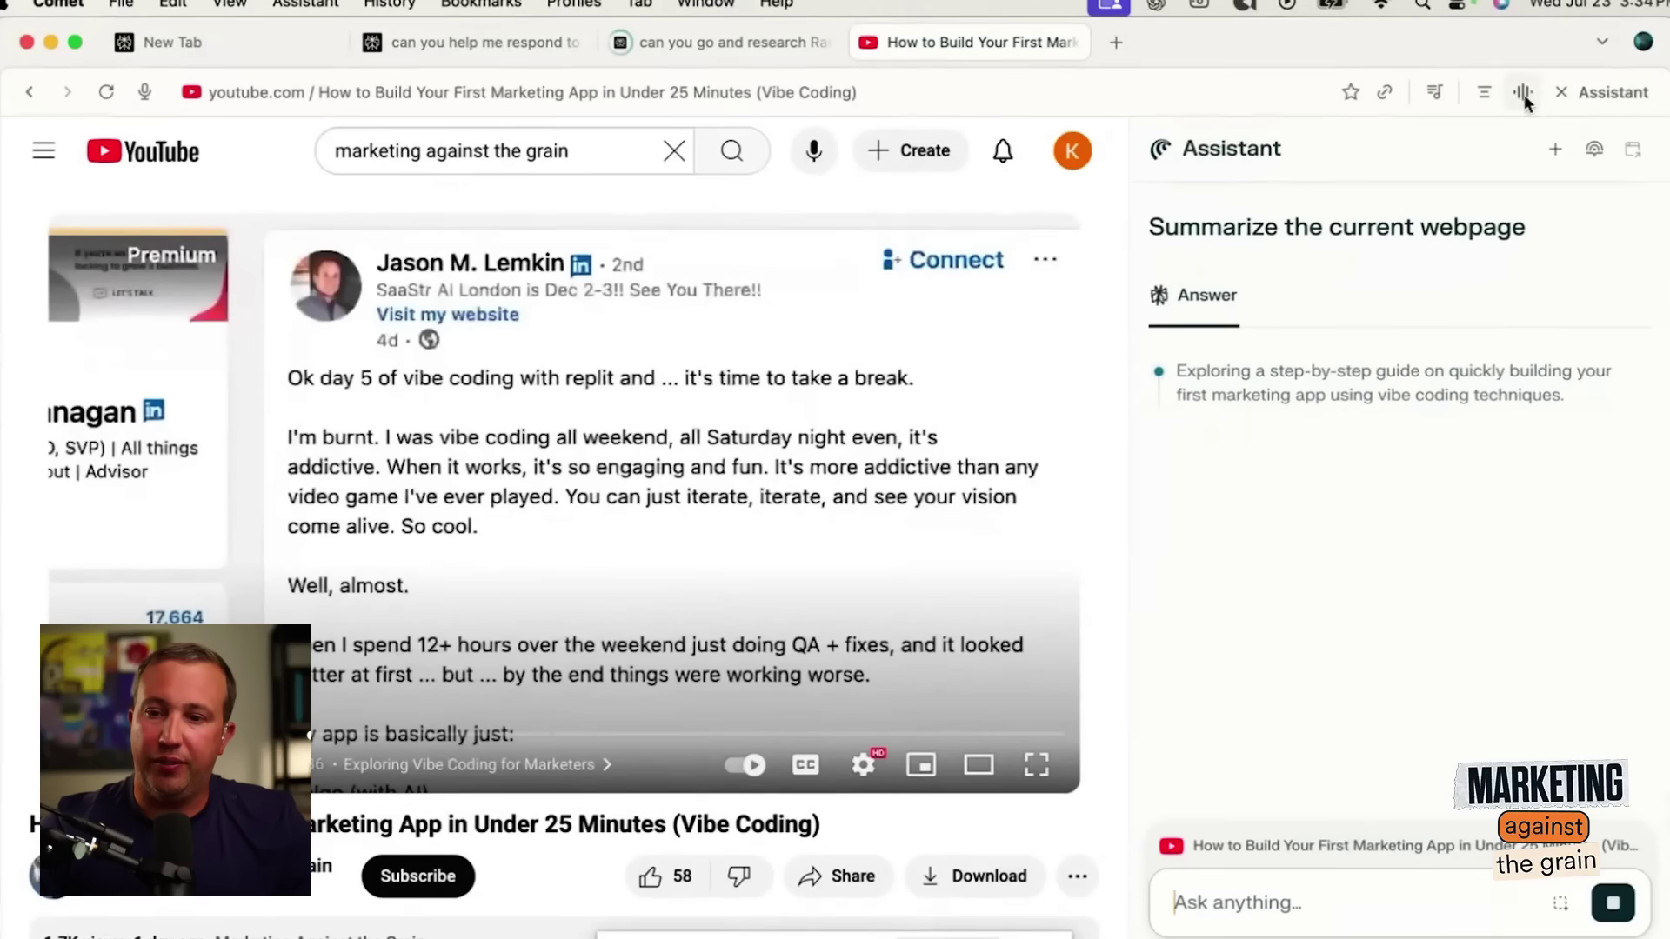
{"action": "left_click", "coordinate": [1523, 94]}
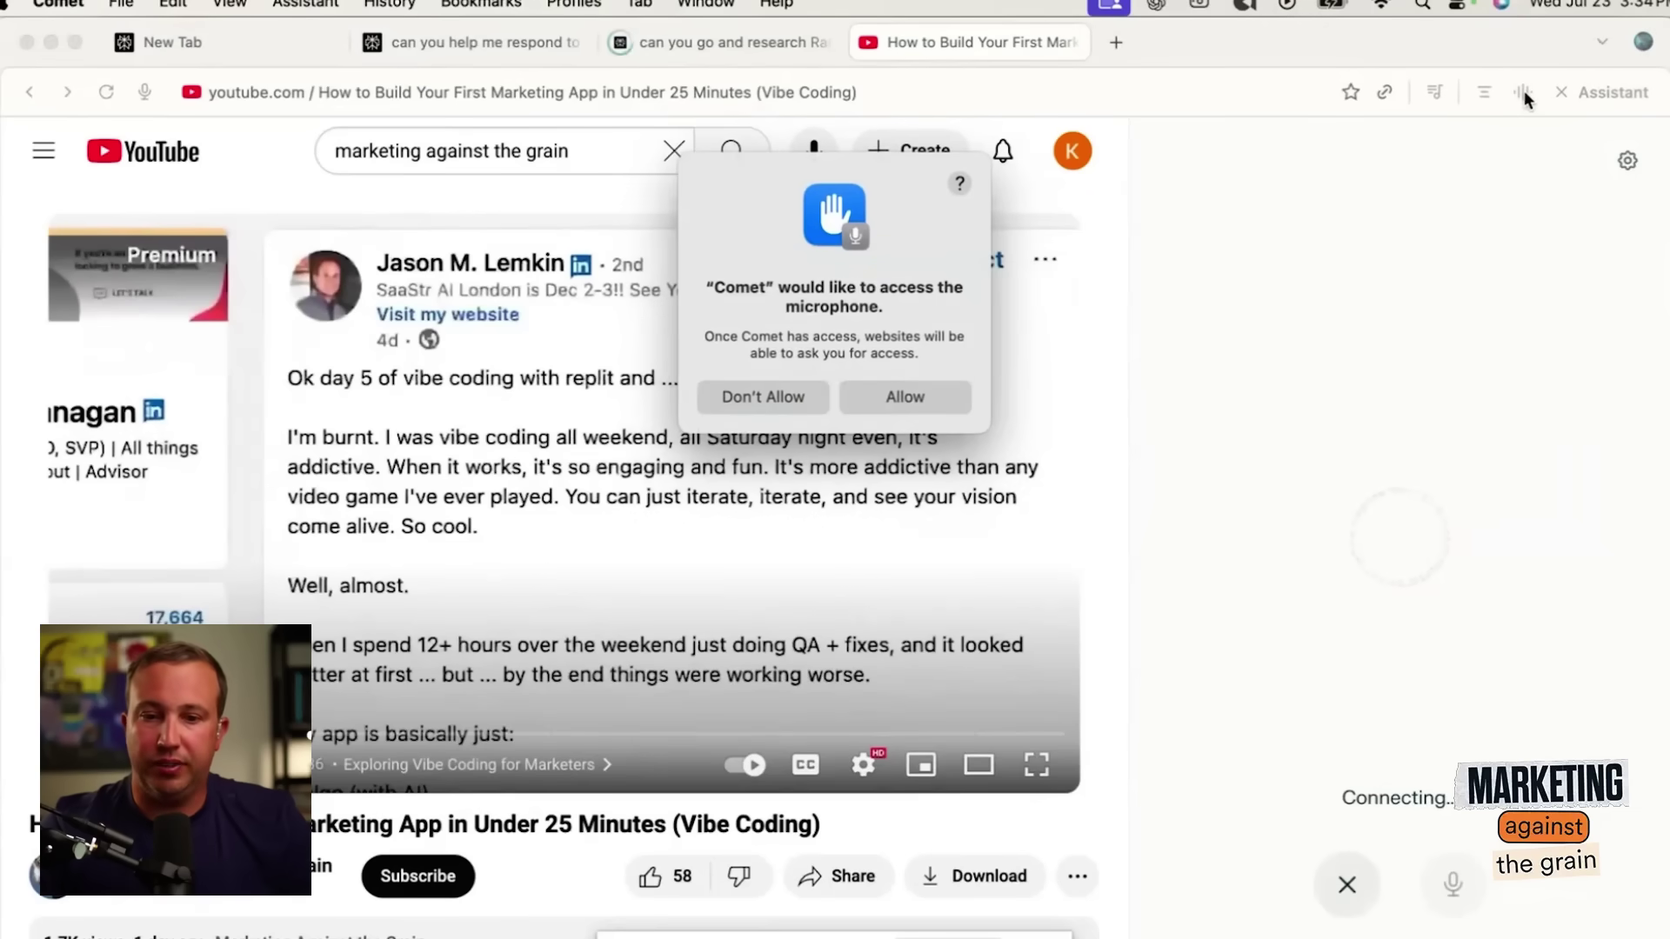
{"action": "left_click", "coordinate": [911, 396]}
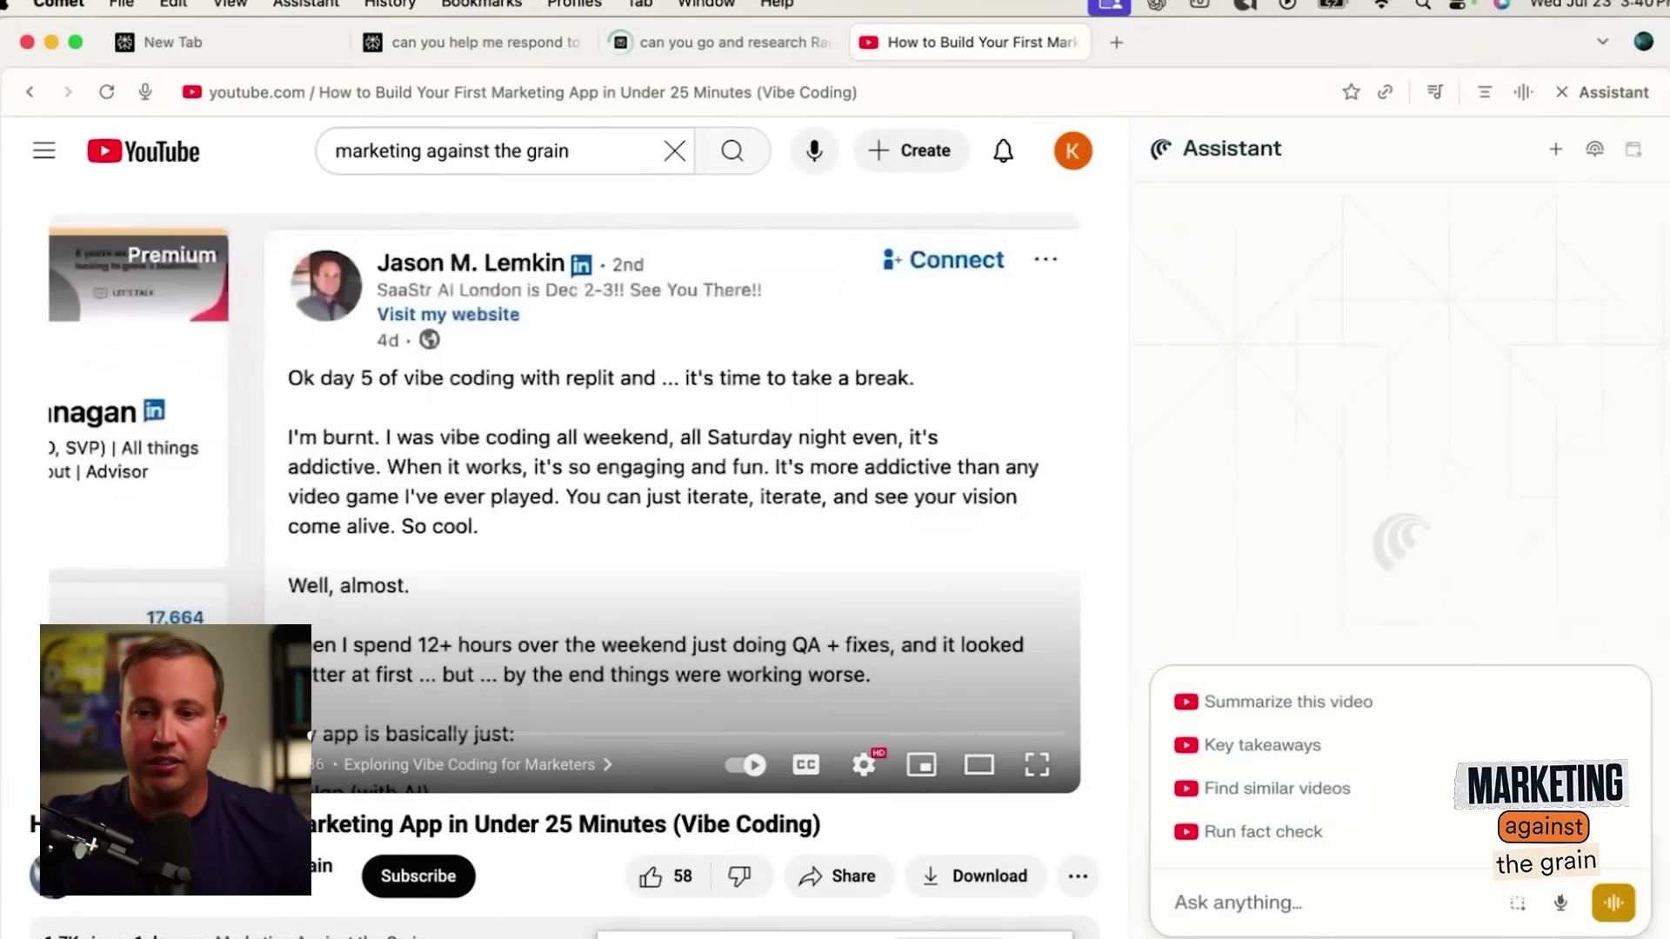
Reopen the assistant beside the vibe coding video and have it find similar videos.
{"action": "left_click", "coordinate": [1627, 95]}
{"action": "left_click", "coordinate": [1626, 95]}
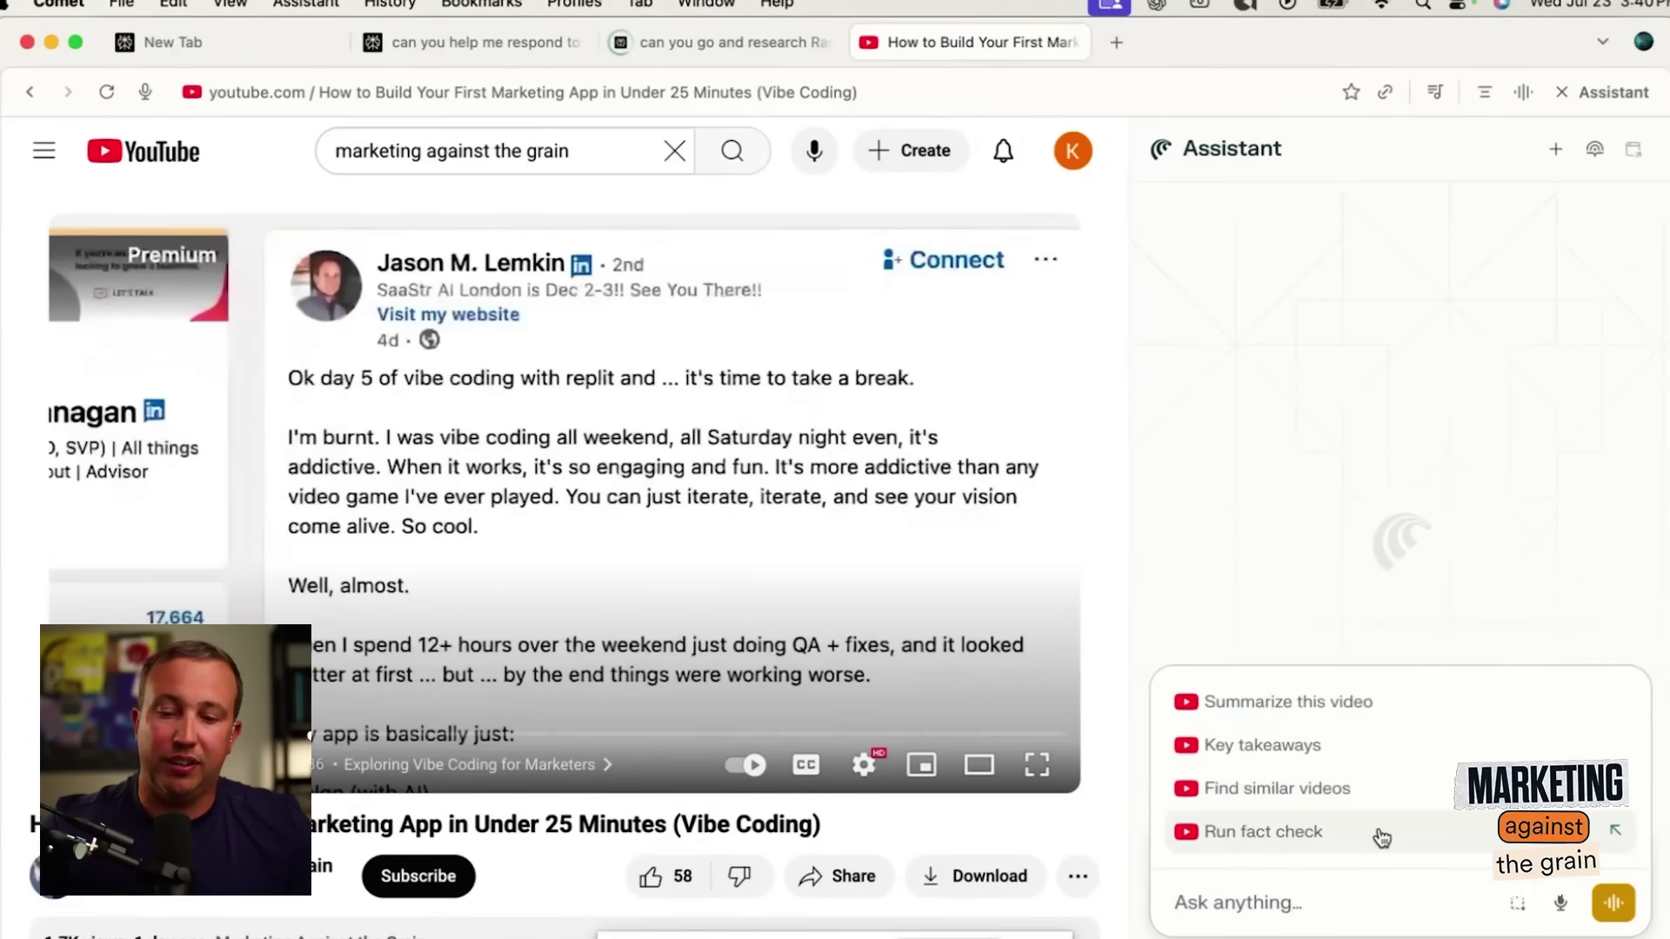
{"action": "left_click", "coordinate": [1298, 788]}
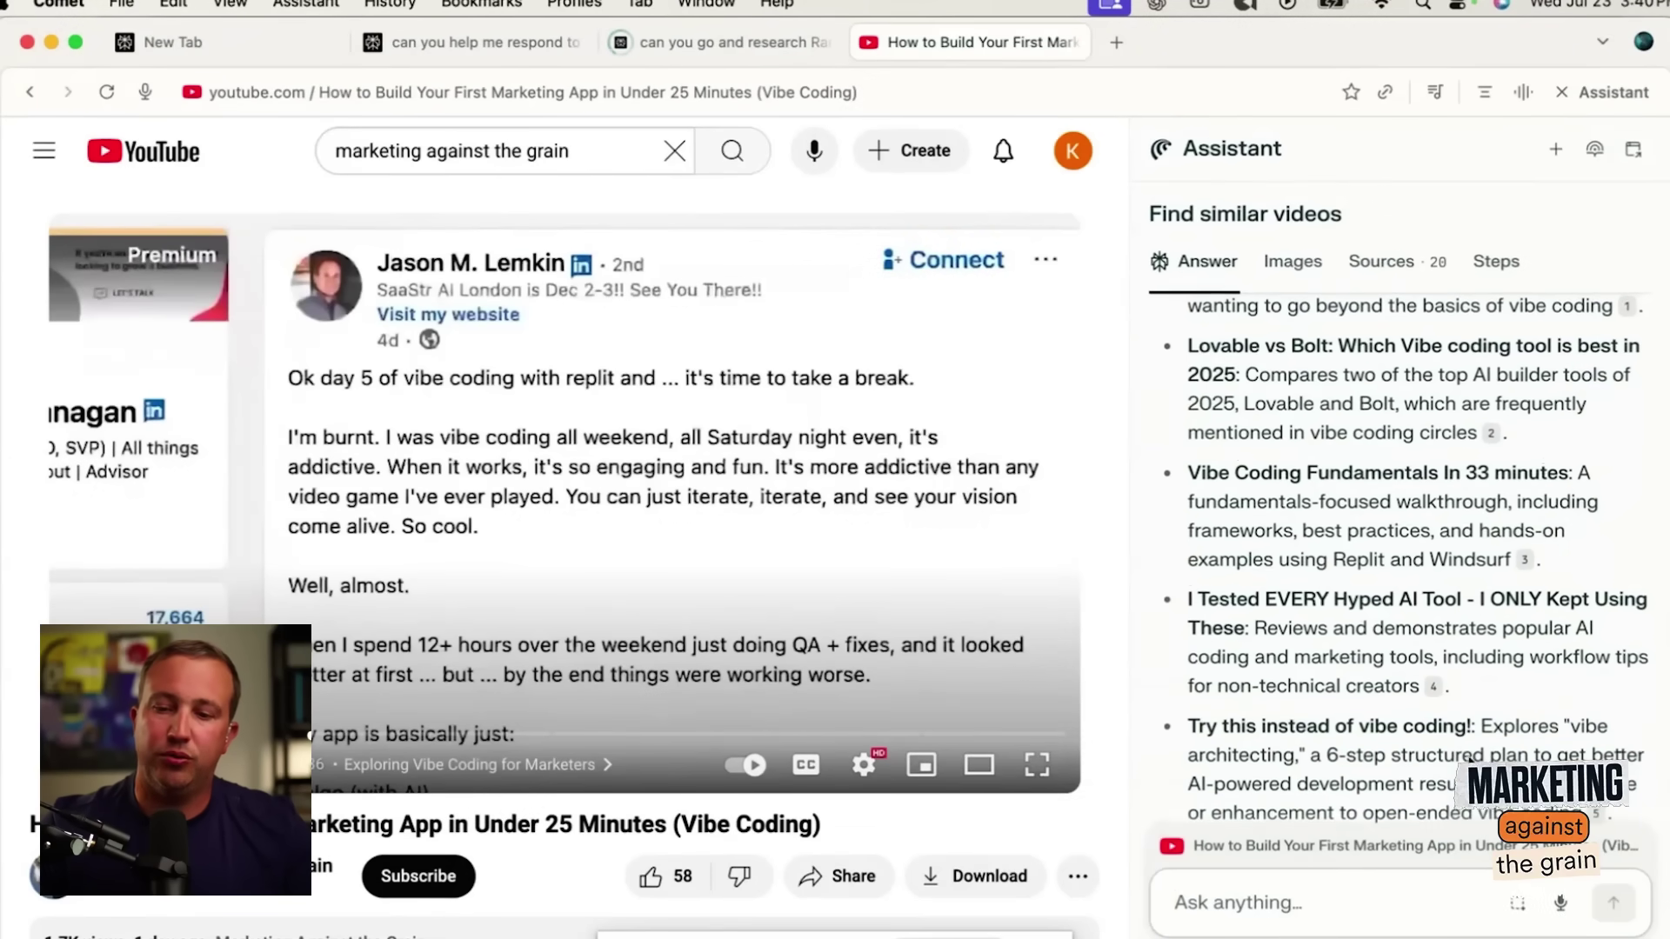
Read through the similar video recommendations and the follow-up offer, and close the assistant.
{"action": "scroll", "coordinate": [1446, 693], "scroll_direction": "down", "scroll_amount": 10}
{"action": "scroll", "coordinate": [1391, 592], "scroll_direction": "up", "scroll_amount": 1}
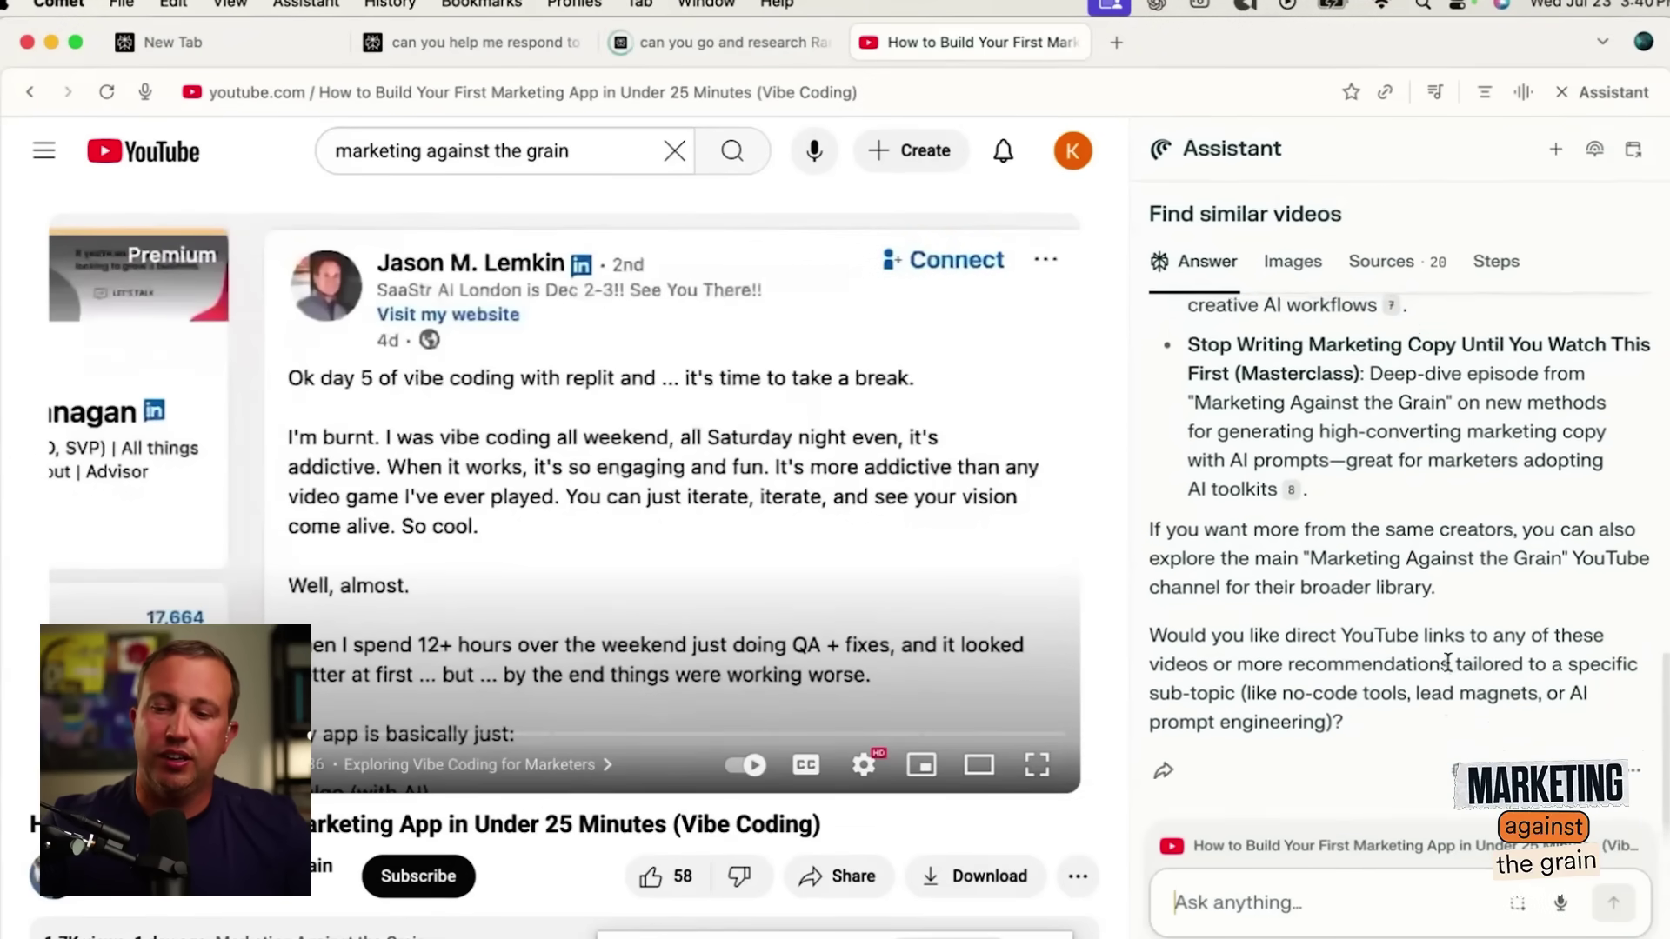
{"action": "mouse_move", "coordinate": [1292, 503]}
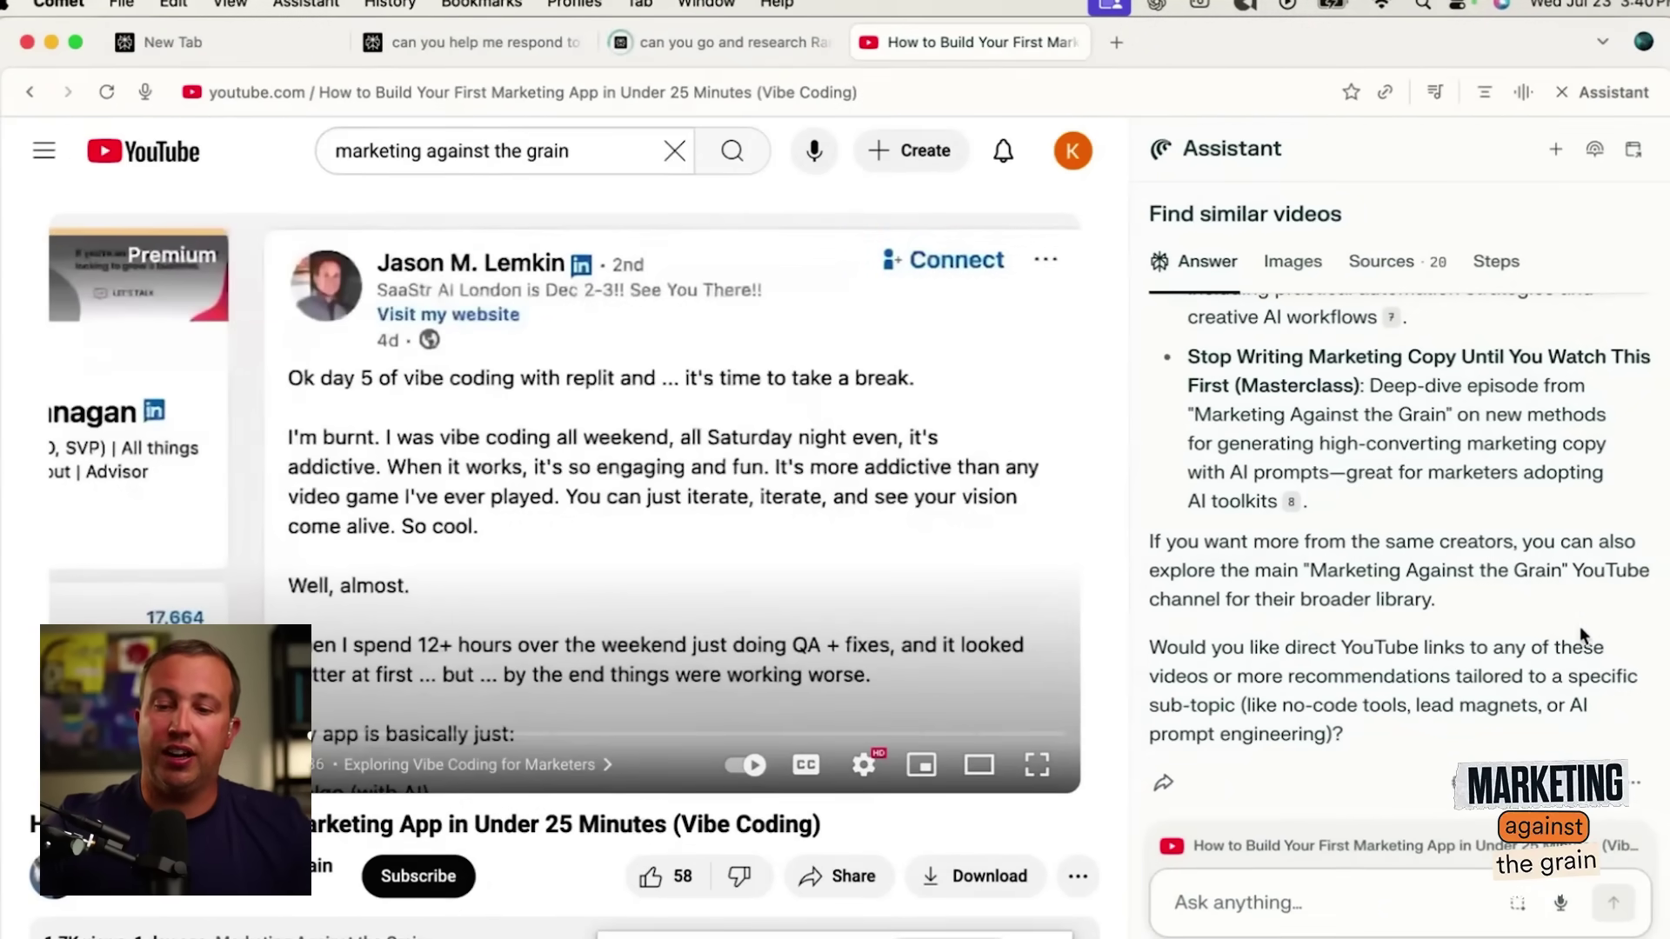
{"action": "scroll", "coordinate": [1556, 641], "scroll_direction": "up", "scroll_amount": 15}
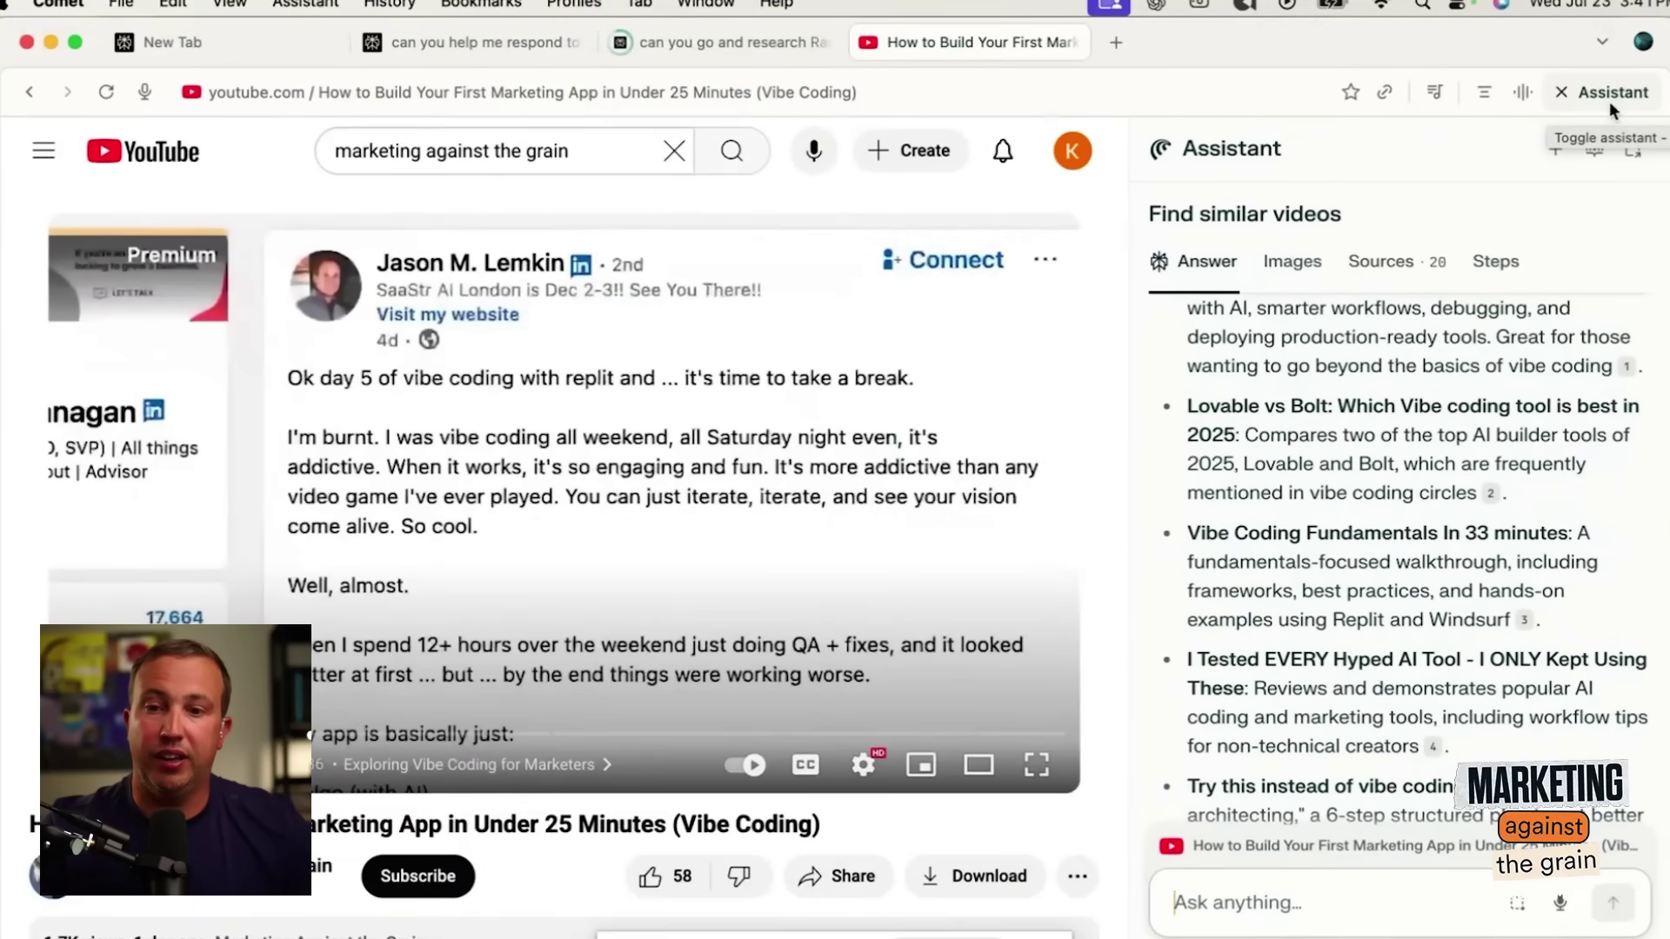
{"action": "left_click", "coordinate": [1610, 103]}
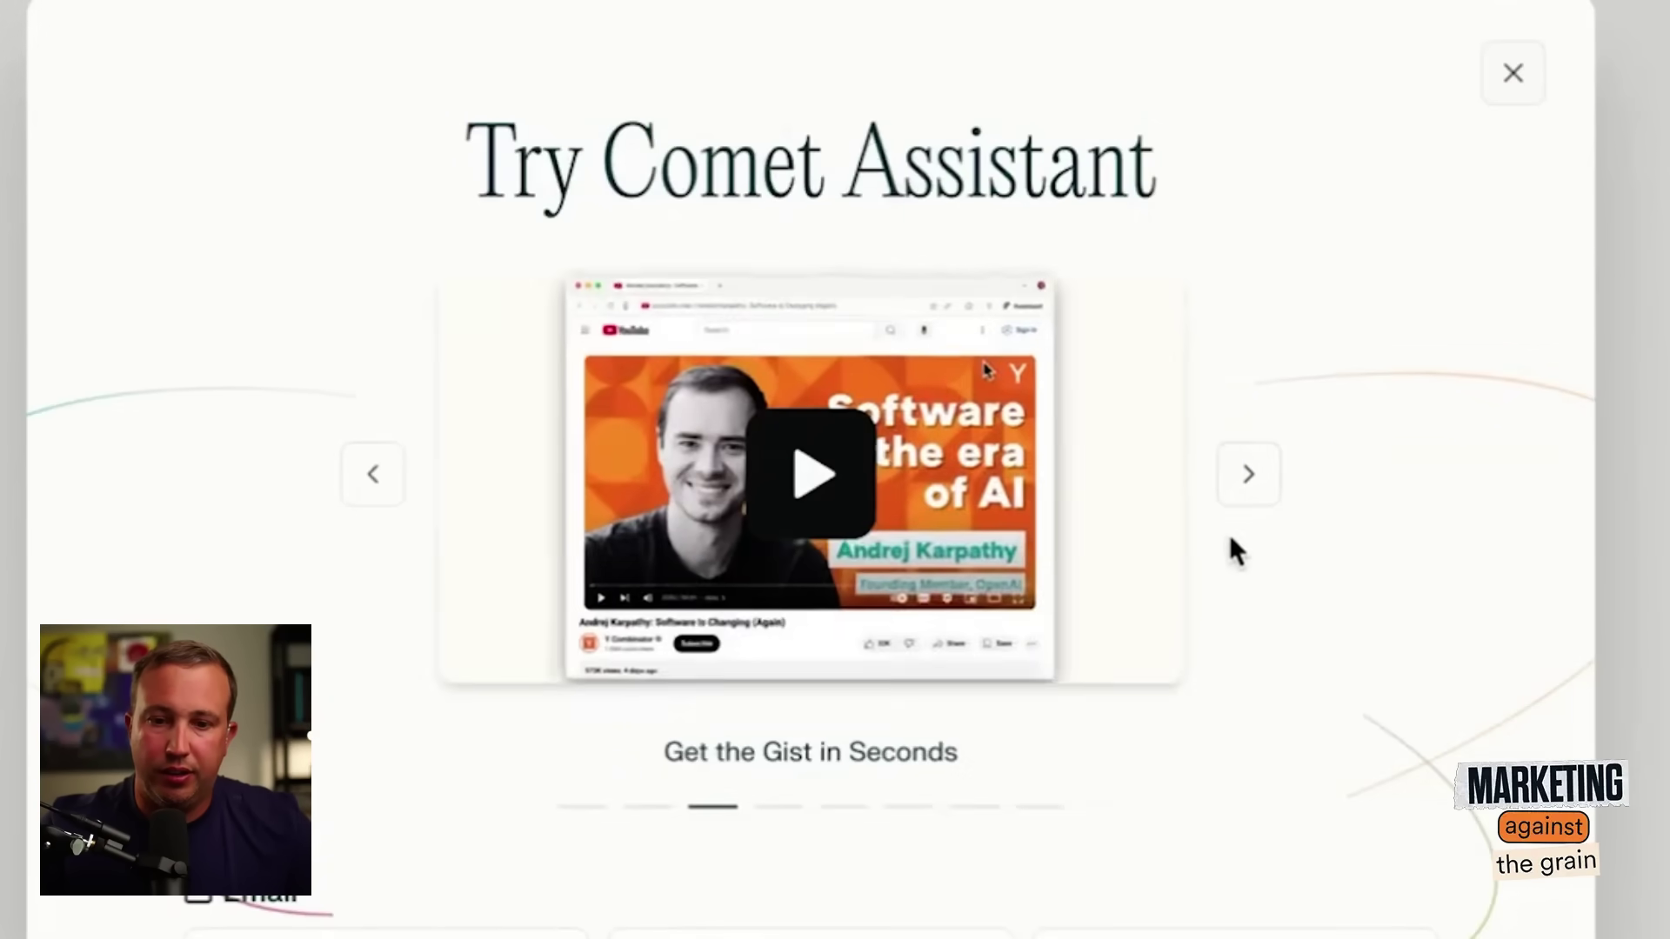
Advance the Try Comet Assistant carousel to Automate the Clicks, play its demo, and view the map route and voice mode examples.
{"action": "left_click", "coordinate": [1249, 476]}
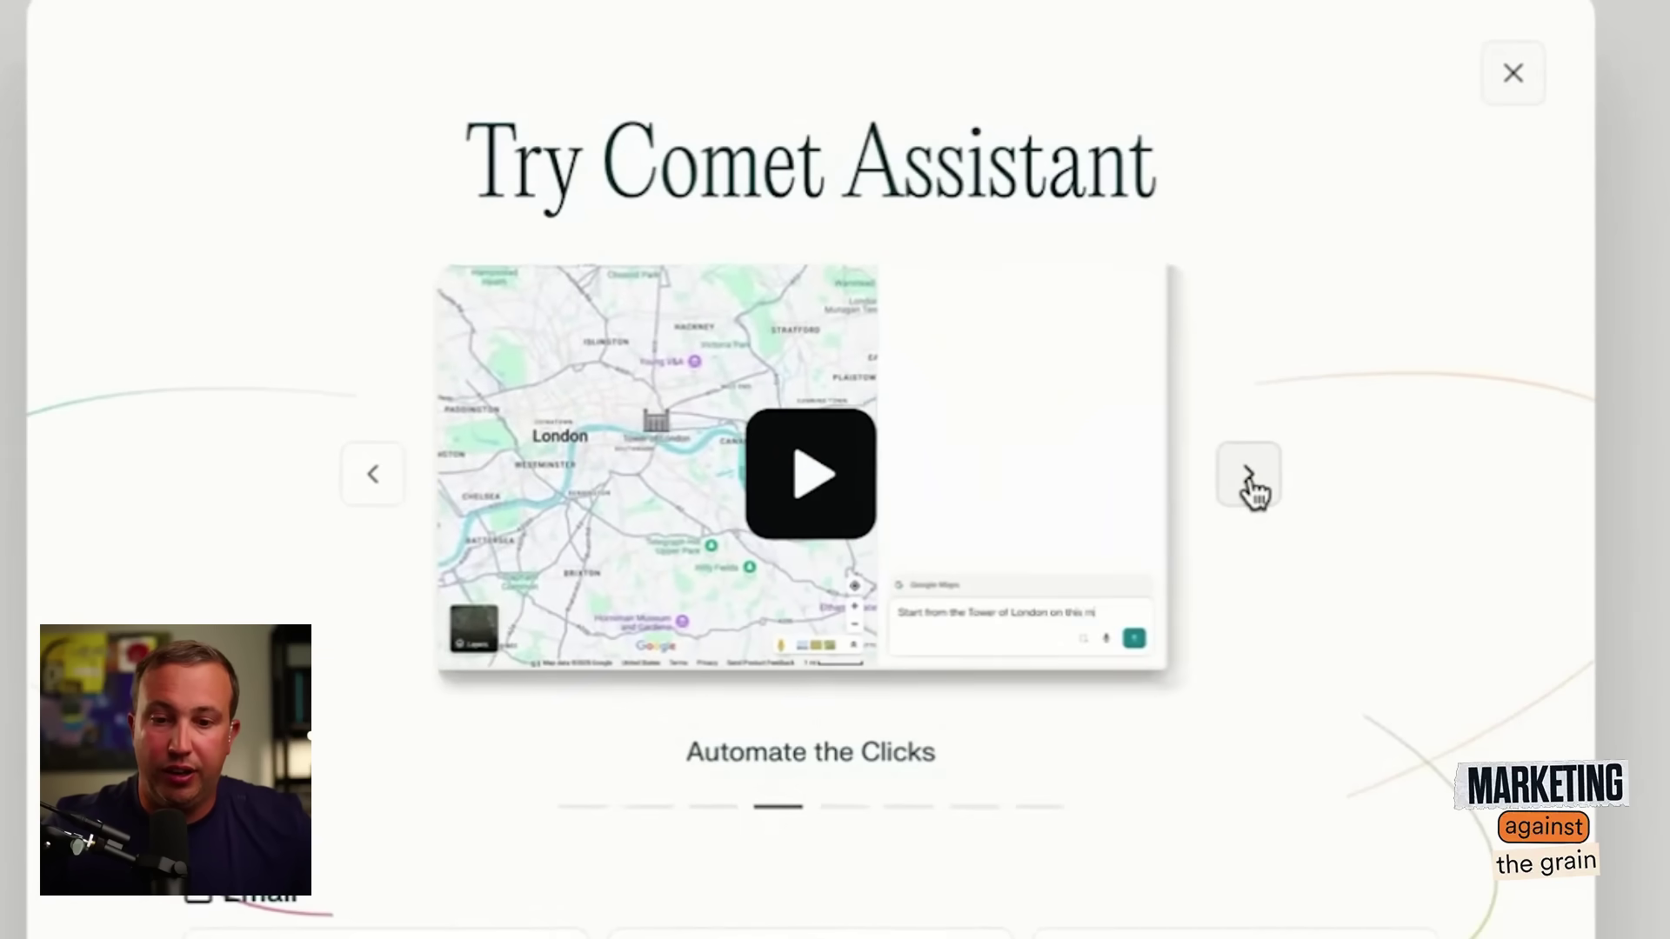
{"action": "left_click", "coordinate": [817, 474]}
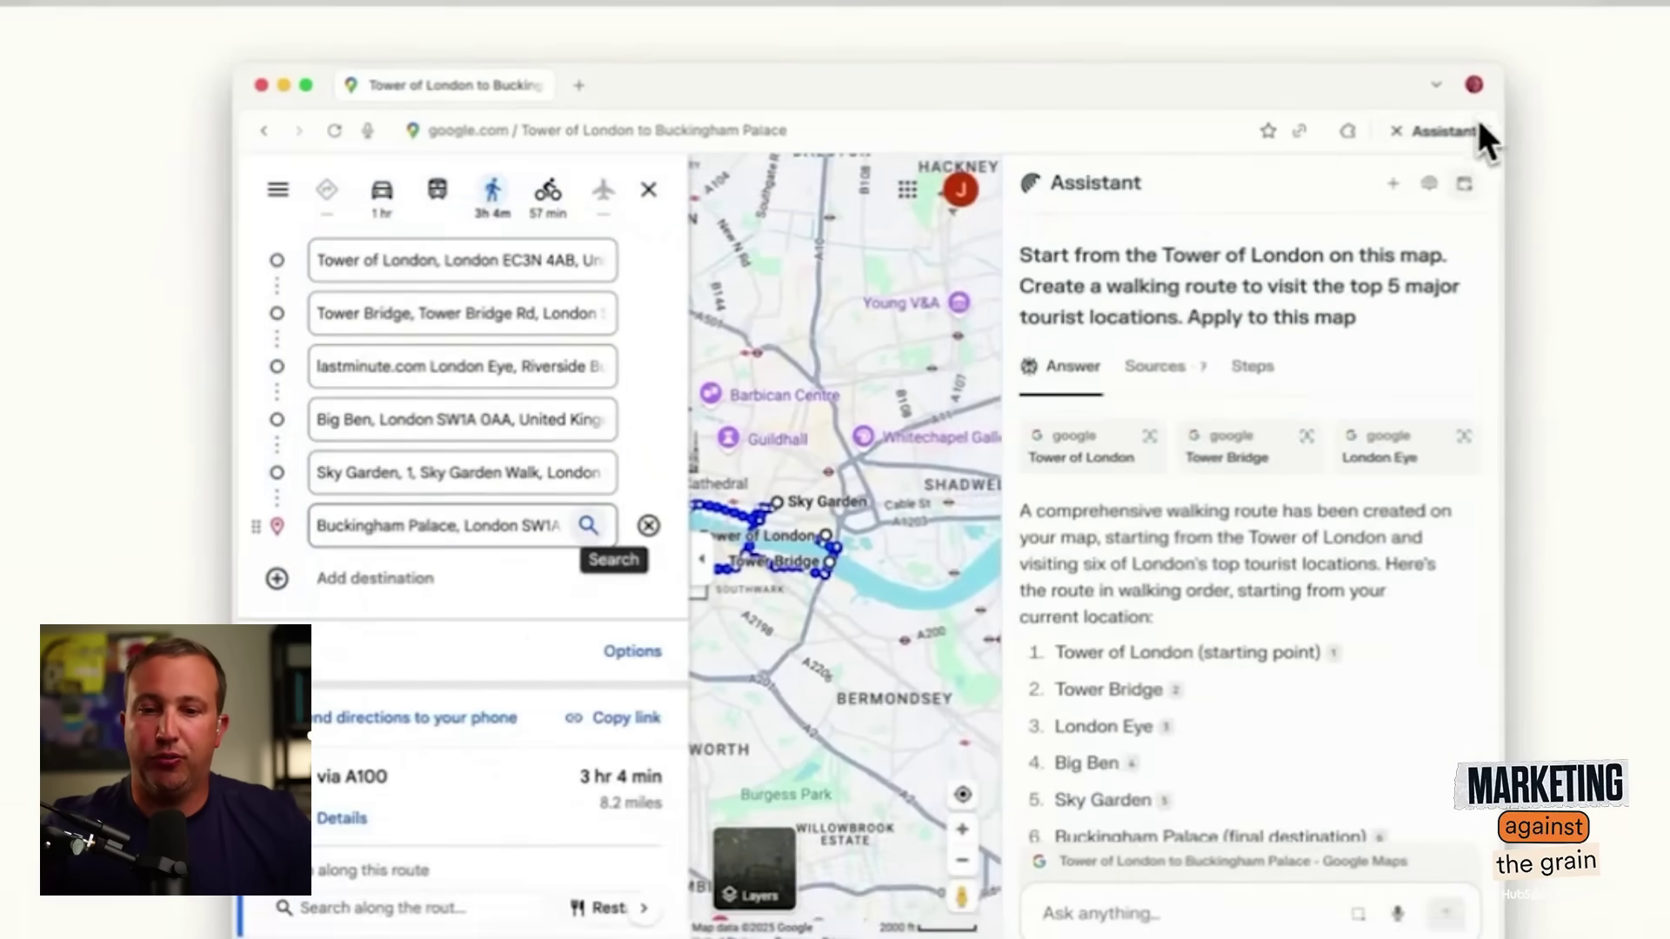
{"action": "scroll", "coordinate": [1448, 579], "scroll_direction": "down", "scroll_amount": 5}
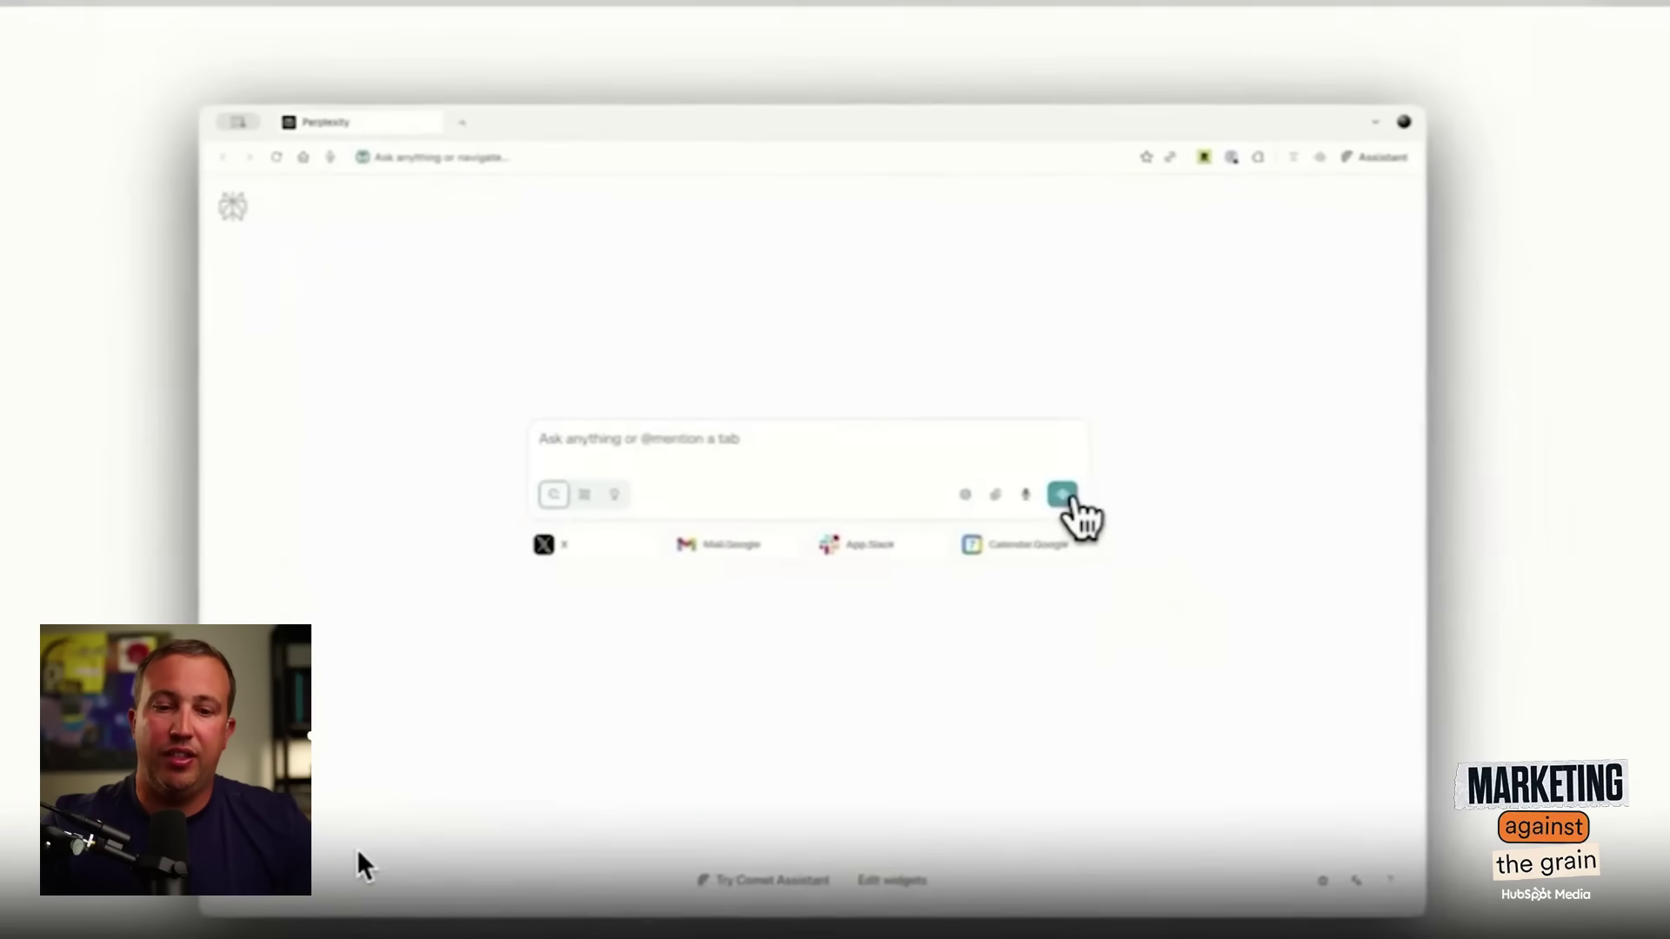
{"action": "left_click", "coordinate": [1071, 500]}
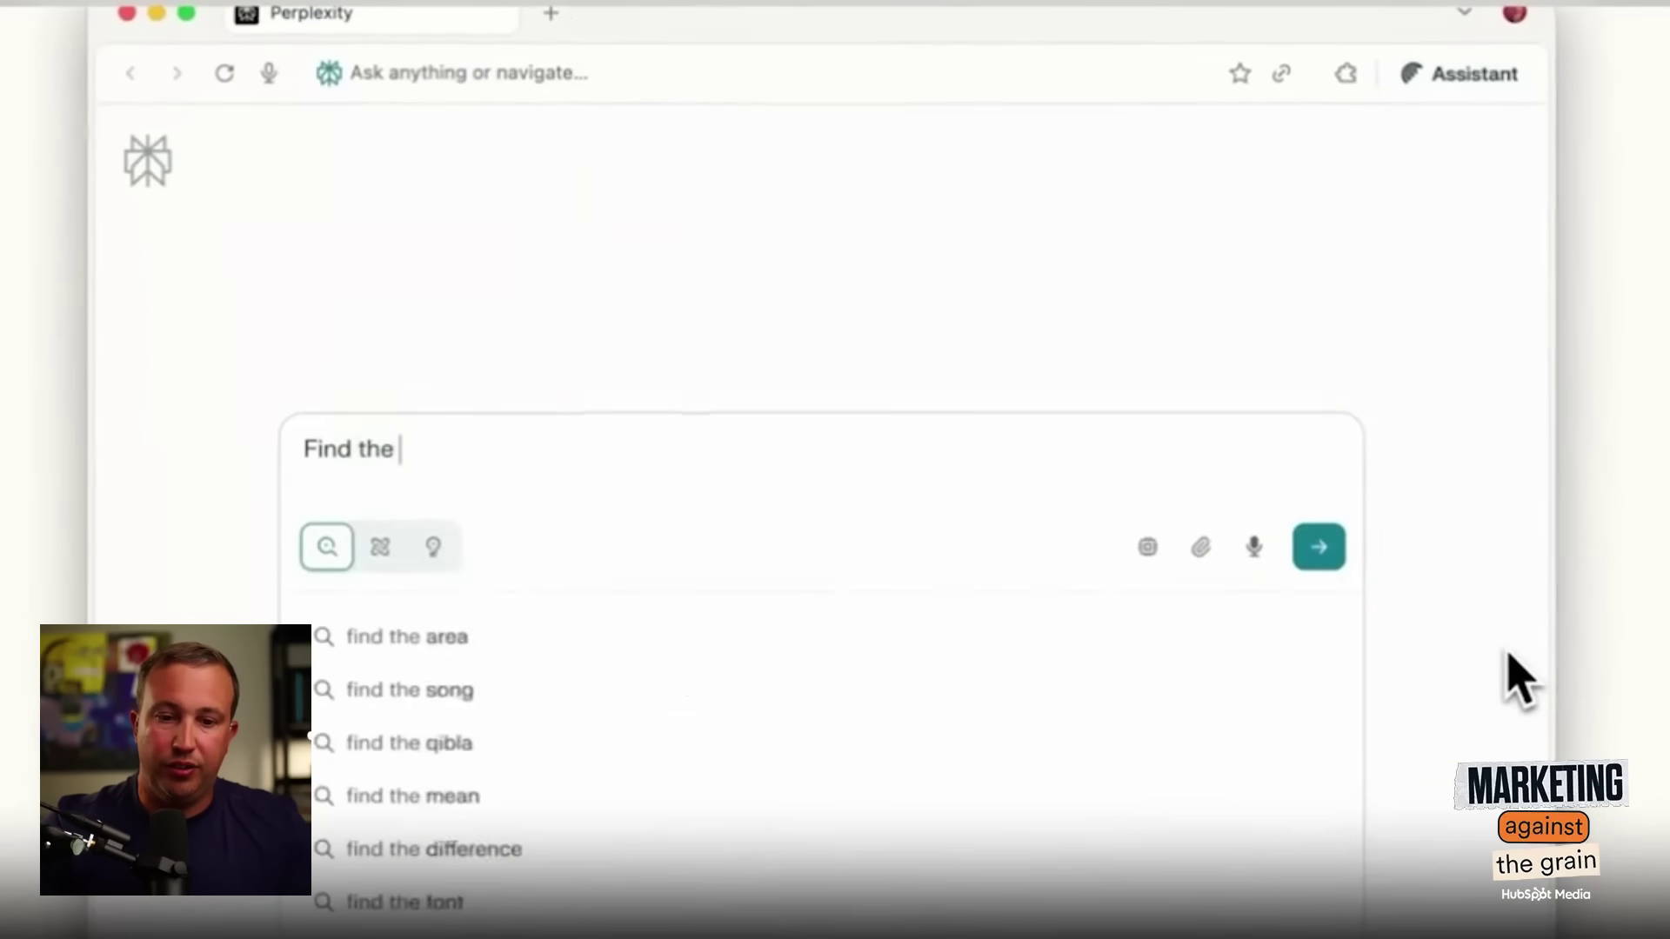
Write a request to find the last creatine bought on Amazon.
{"action": "type", "text": "last creatine I "}
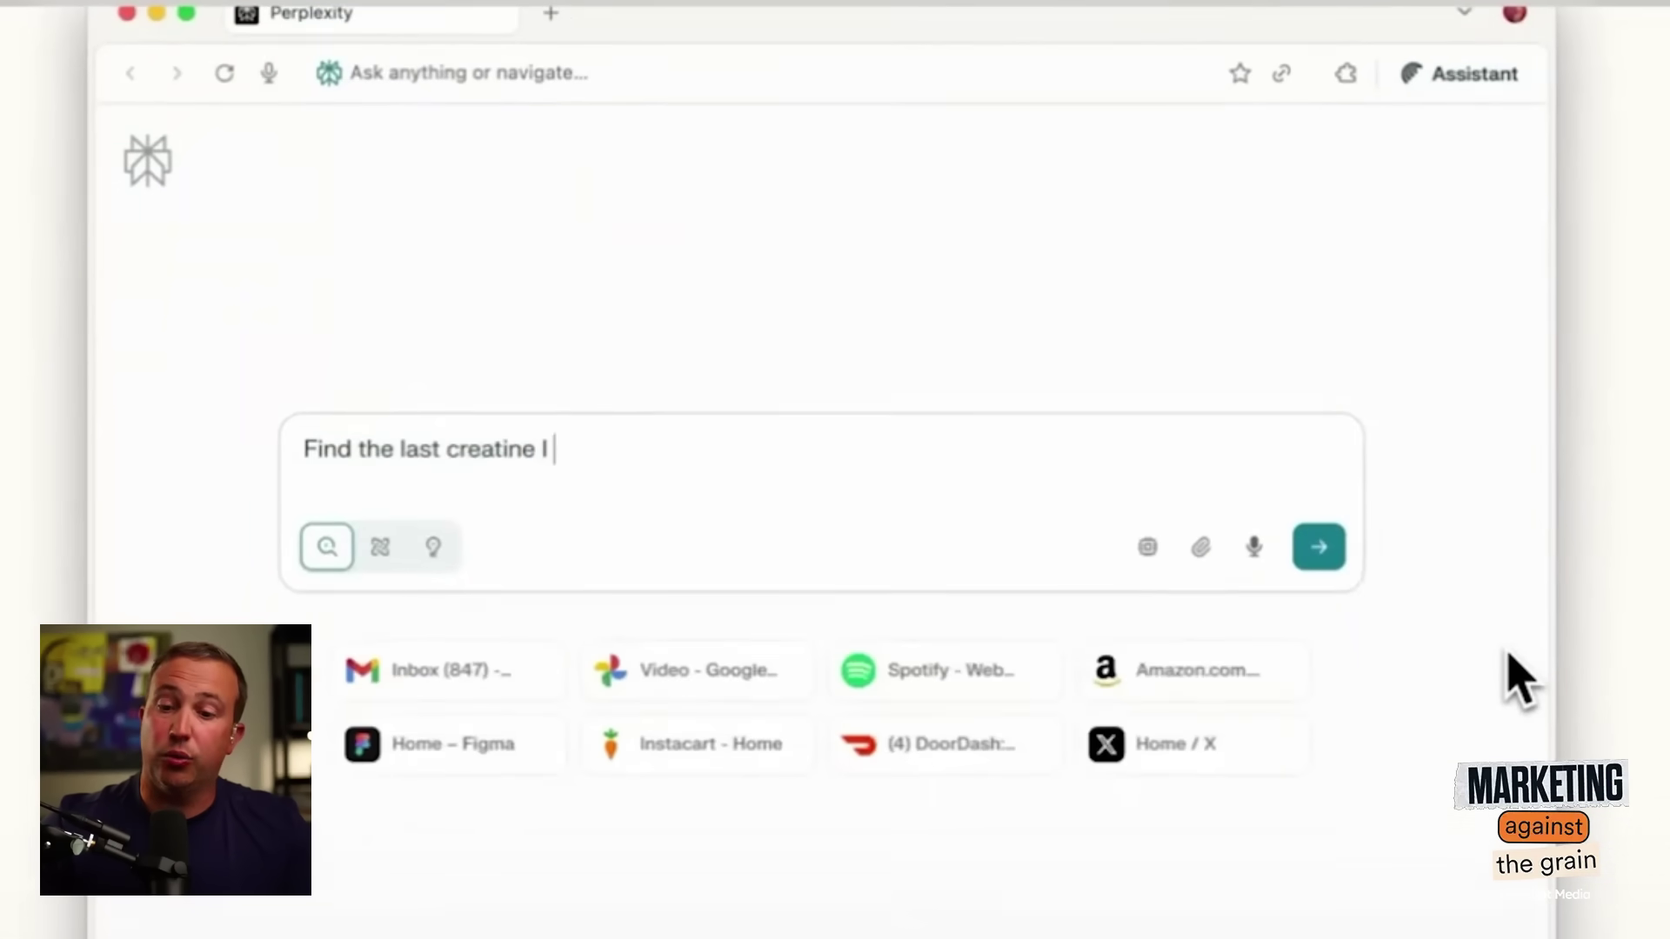
{"action": "type", "text": "bought on Am"}
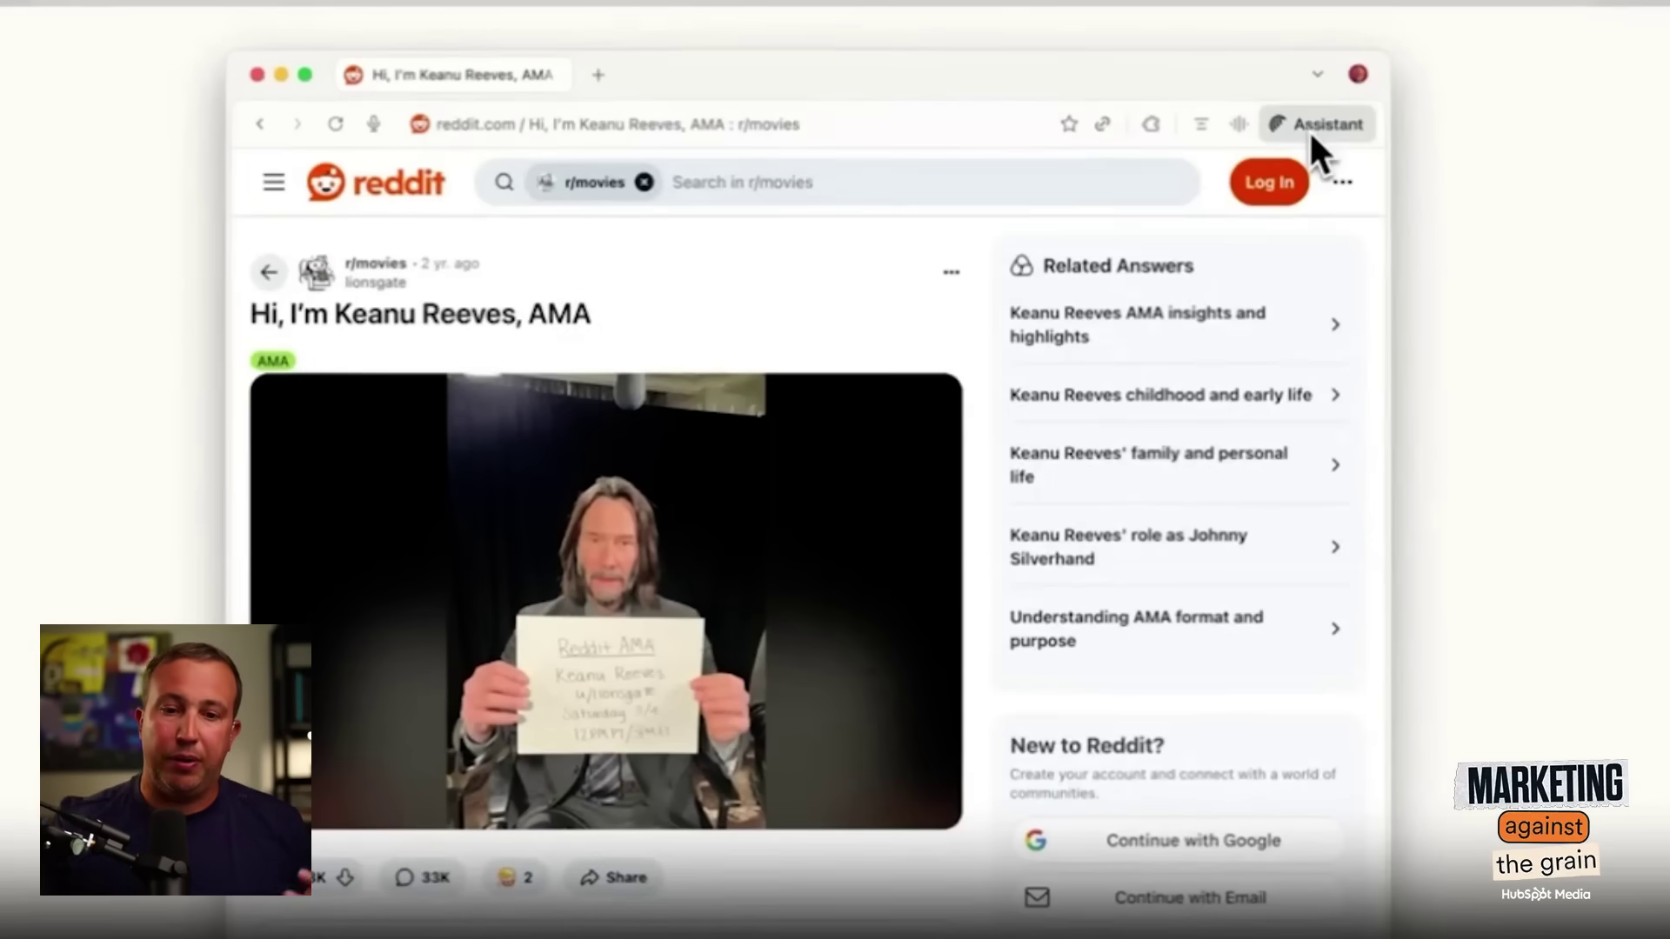
Open the assistant beside the Keanu Reeves Reddit AMA and ask it to summarize all the answers in this AMA.
{"action": "left_click", "coordinate": [1308, 129]}
{"action": "type", "text": "Su"}
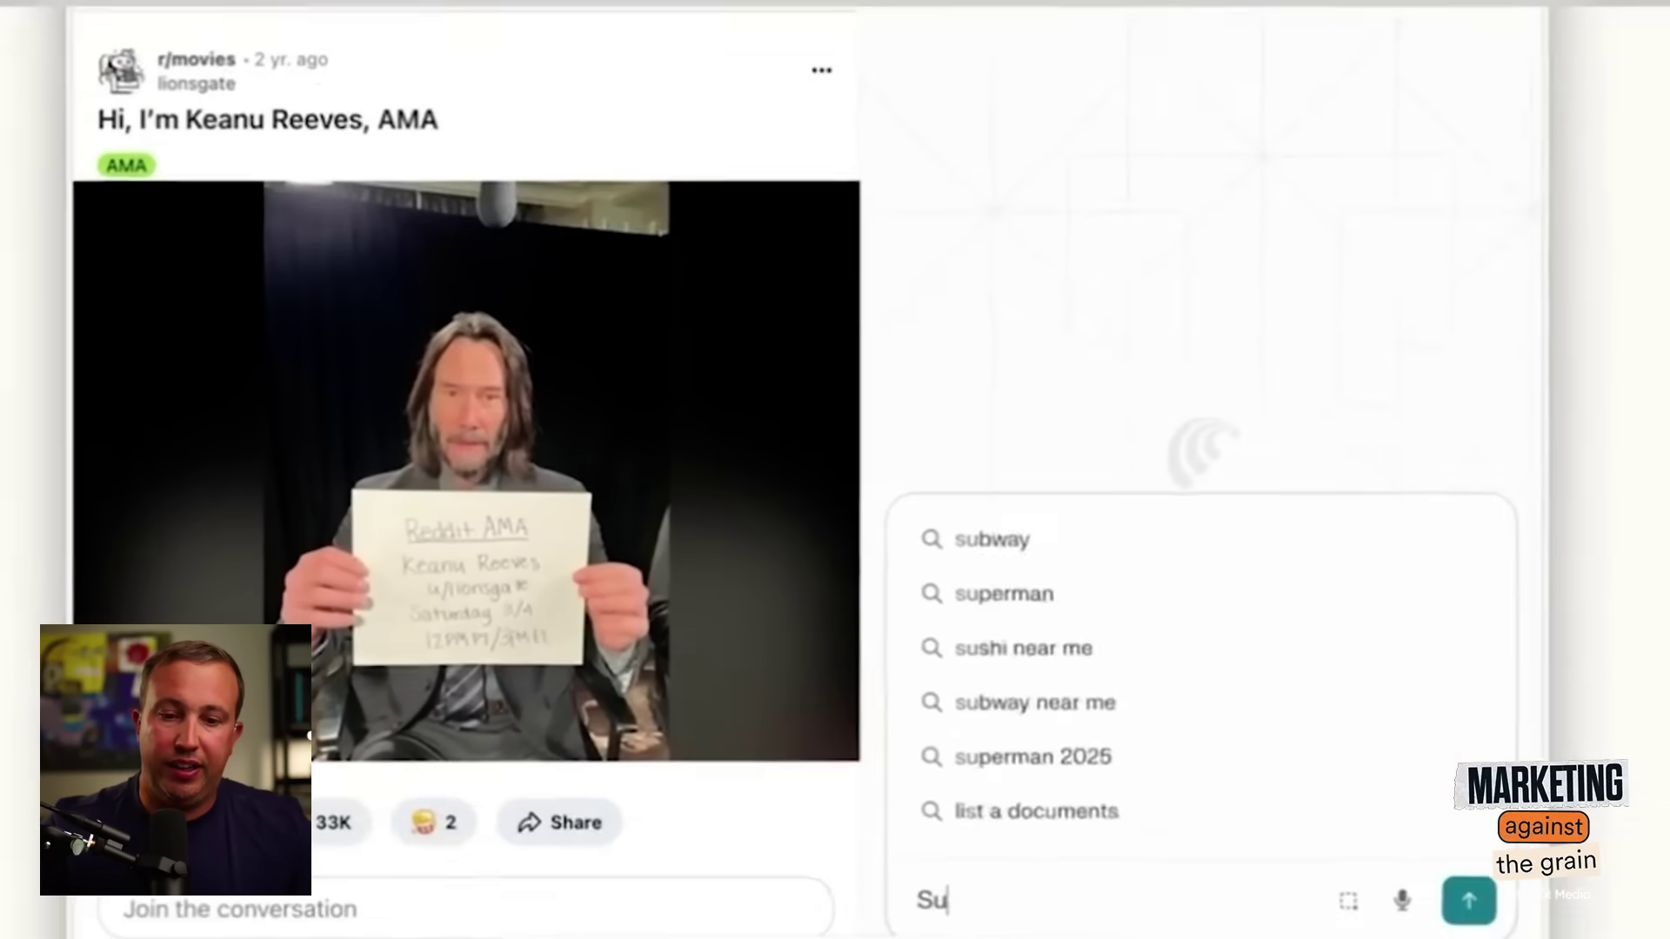
{"action": "type", "text": "mmarize all the answers in this AMA"}
{"action": "key", "text": "Return"}
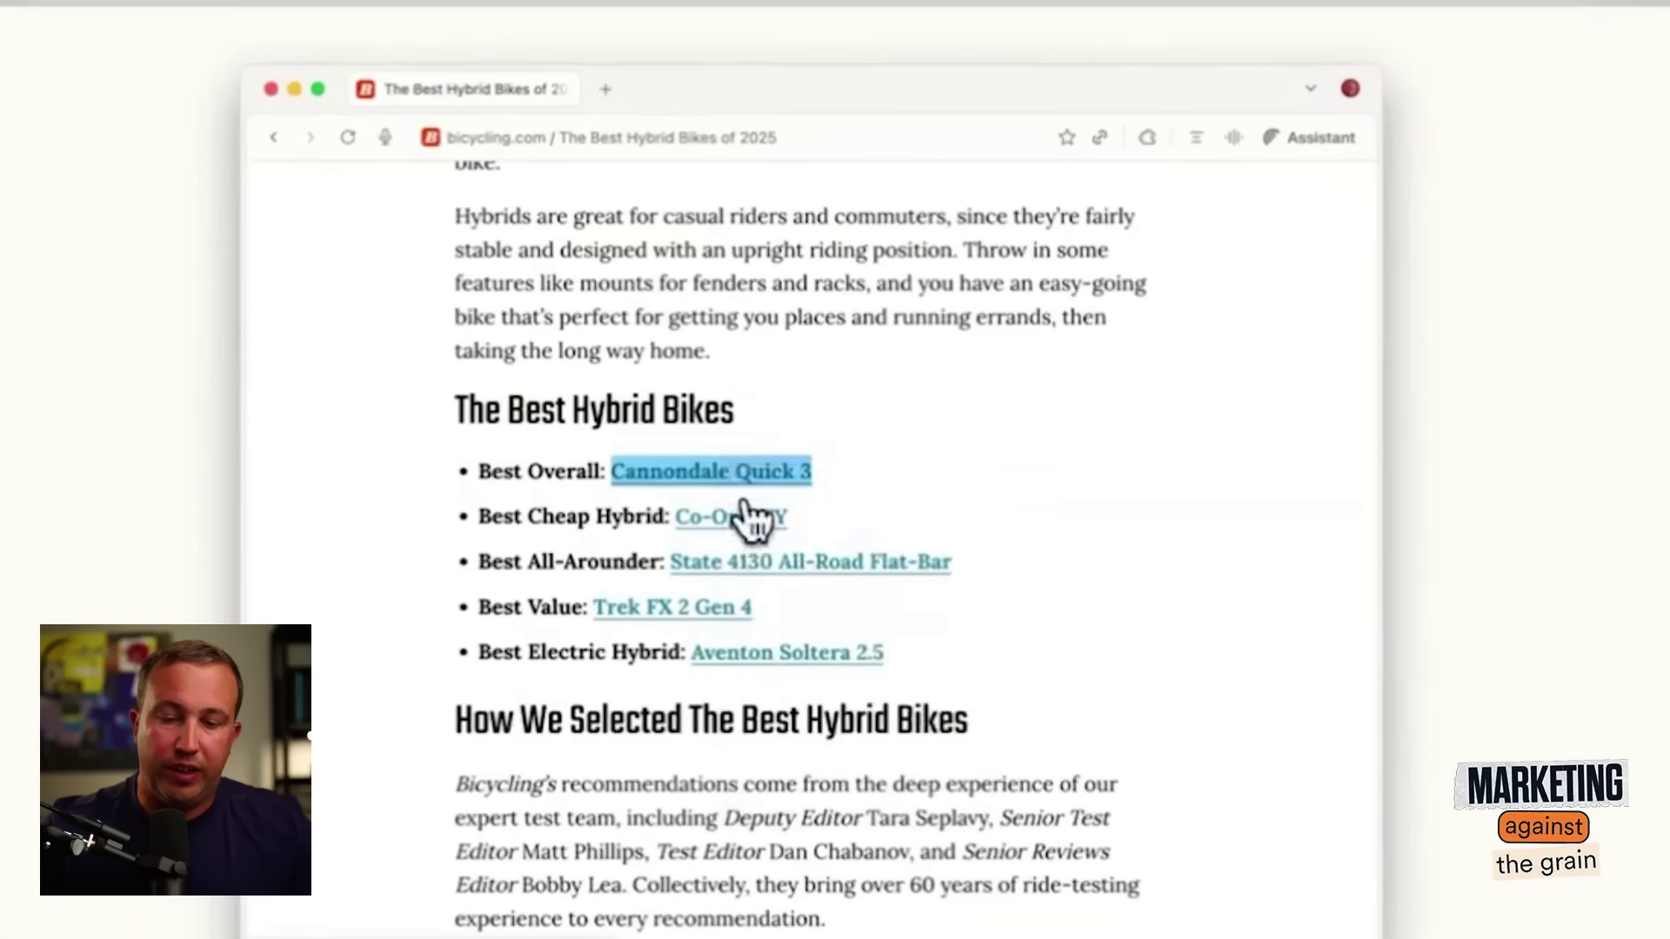
Open the Co-Op CTY, State 4130 All-Road Flat-Bar, Trek FX 2 Gen 4 and Aventon Soltera 2.5 links in separate new tabs.
{"action": "right_click", "coordinate": [735, 519]}
{"action": "left_click", "coordinate": [822, 529]}
{"action": "right_click", "coordinate": [749, 564]}
{"action": "left_click", "coordinate": [822, 574]}
{"action": "right_click", "coordinate": [732, 609]}
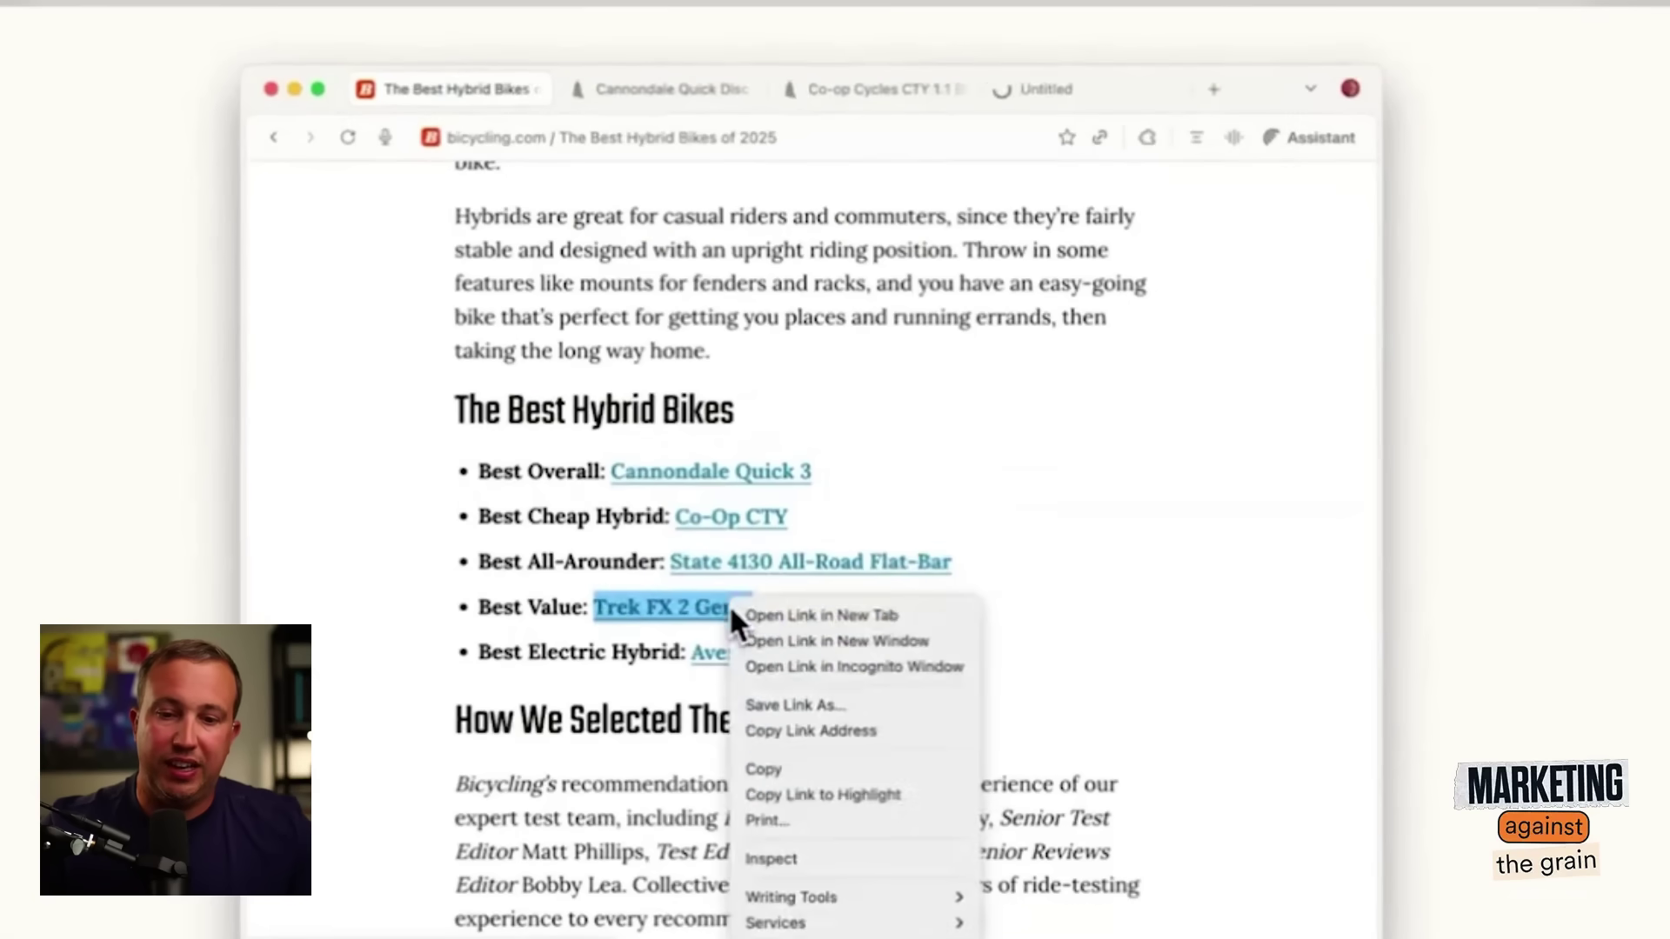
{"action": "left_click", "coordinate": [822, 616]}
{"action": "right_click", "coordinate": [739, 657]}
{"action": "left_click", "coordinate": [748, 667]}
In a new tab, ask "Which of these bikes will ship to me the fastest?", mentioning all five bike product tabs, and submit it.
{"action": "key", "text": "super+t"}
{"action": "type", "text": "Which of"}
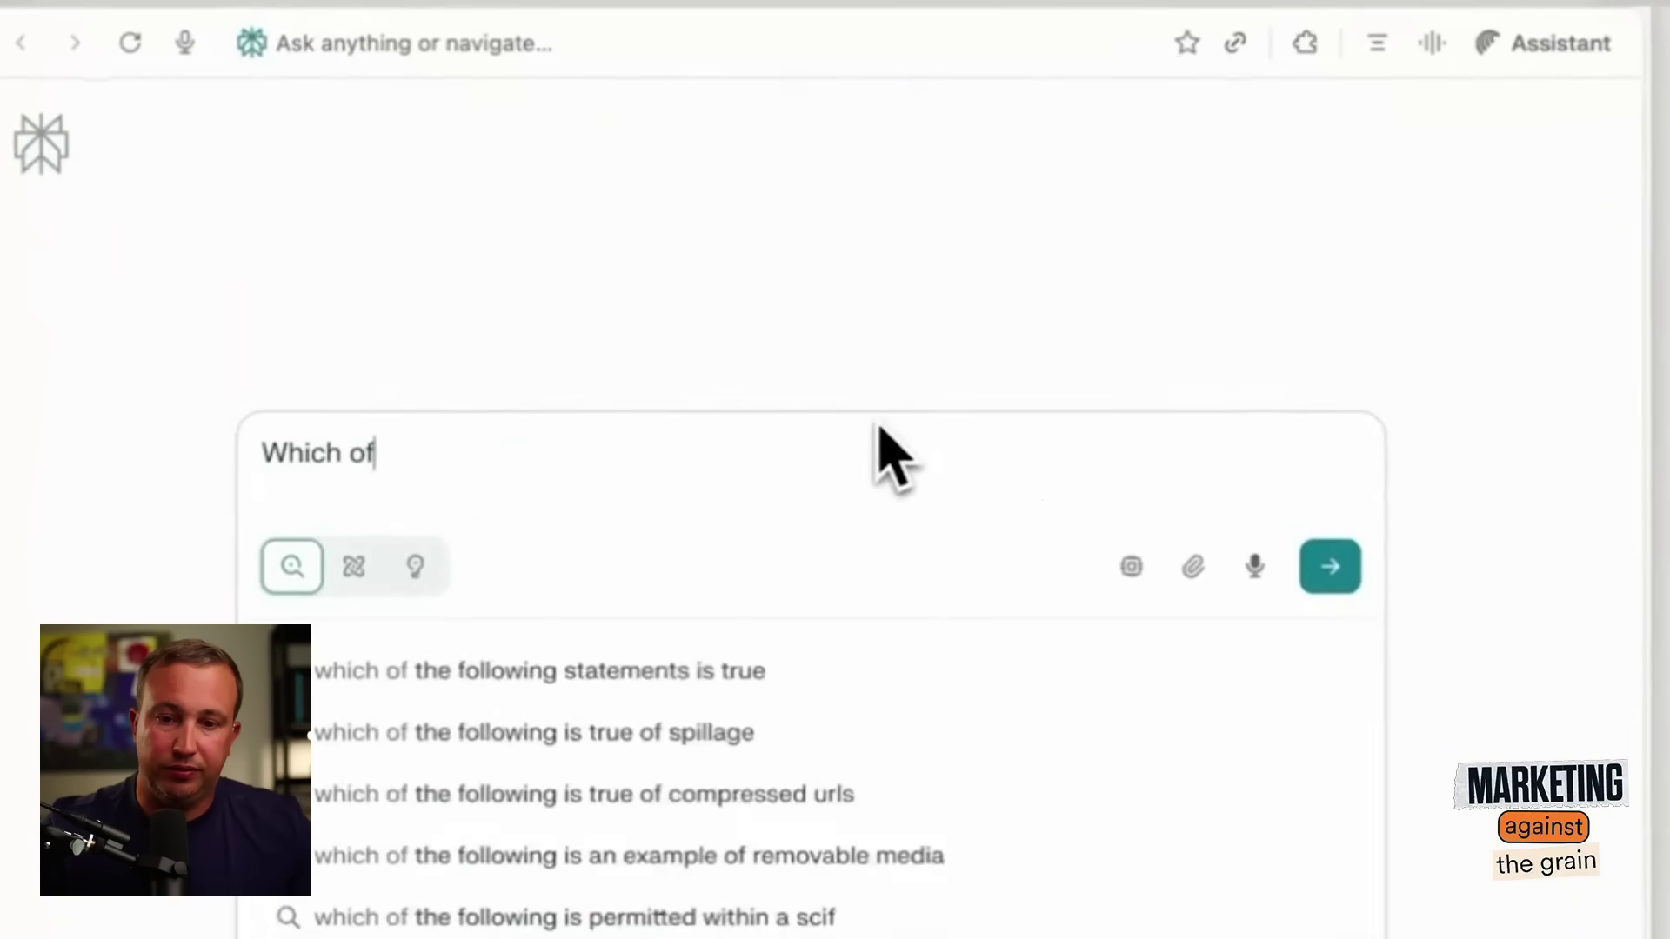
{"action": "type", "text": " these bikes will ship to me the fastest? @"}
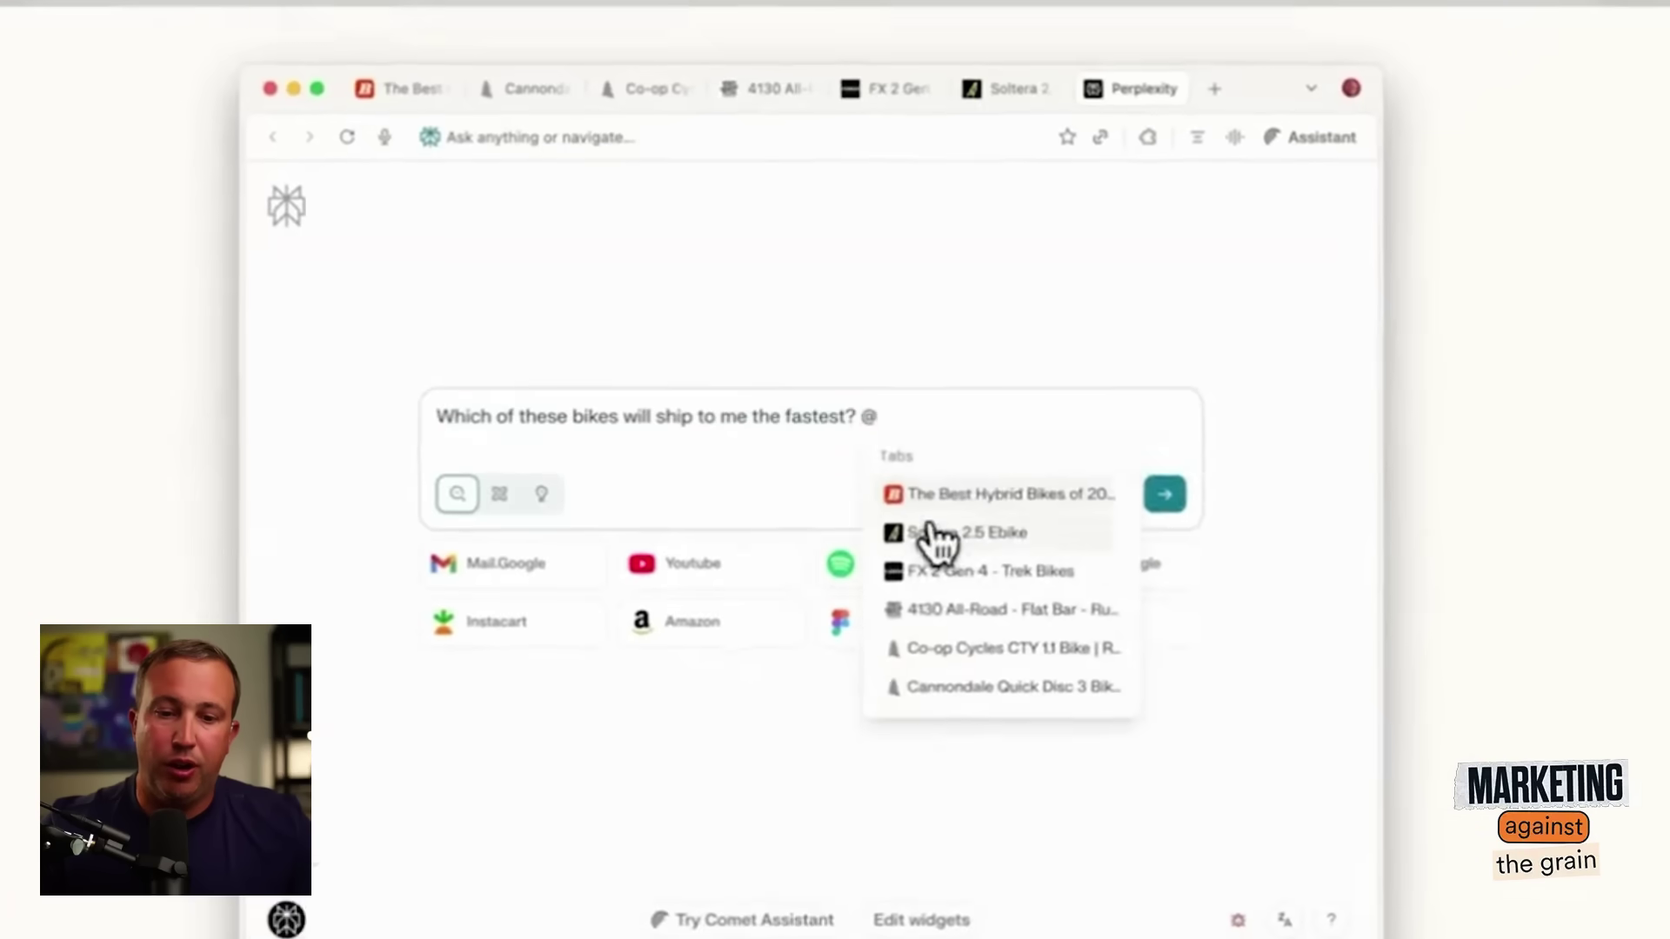
{"action": "left_click", "coordinate": [988, 605]}
{"action": "left_click", "coordinate": [1247, 670]}
{"action": "left_click", "coordinate": [939, 762]}
{"action": "left_click", "coordinate": [1153, 811]}
{"action": "left_click", "coordinate": [981, 892]}
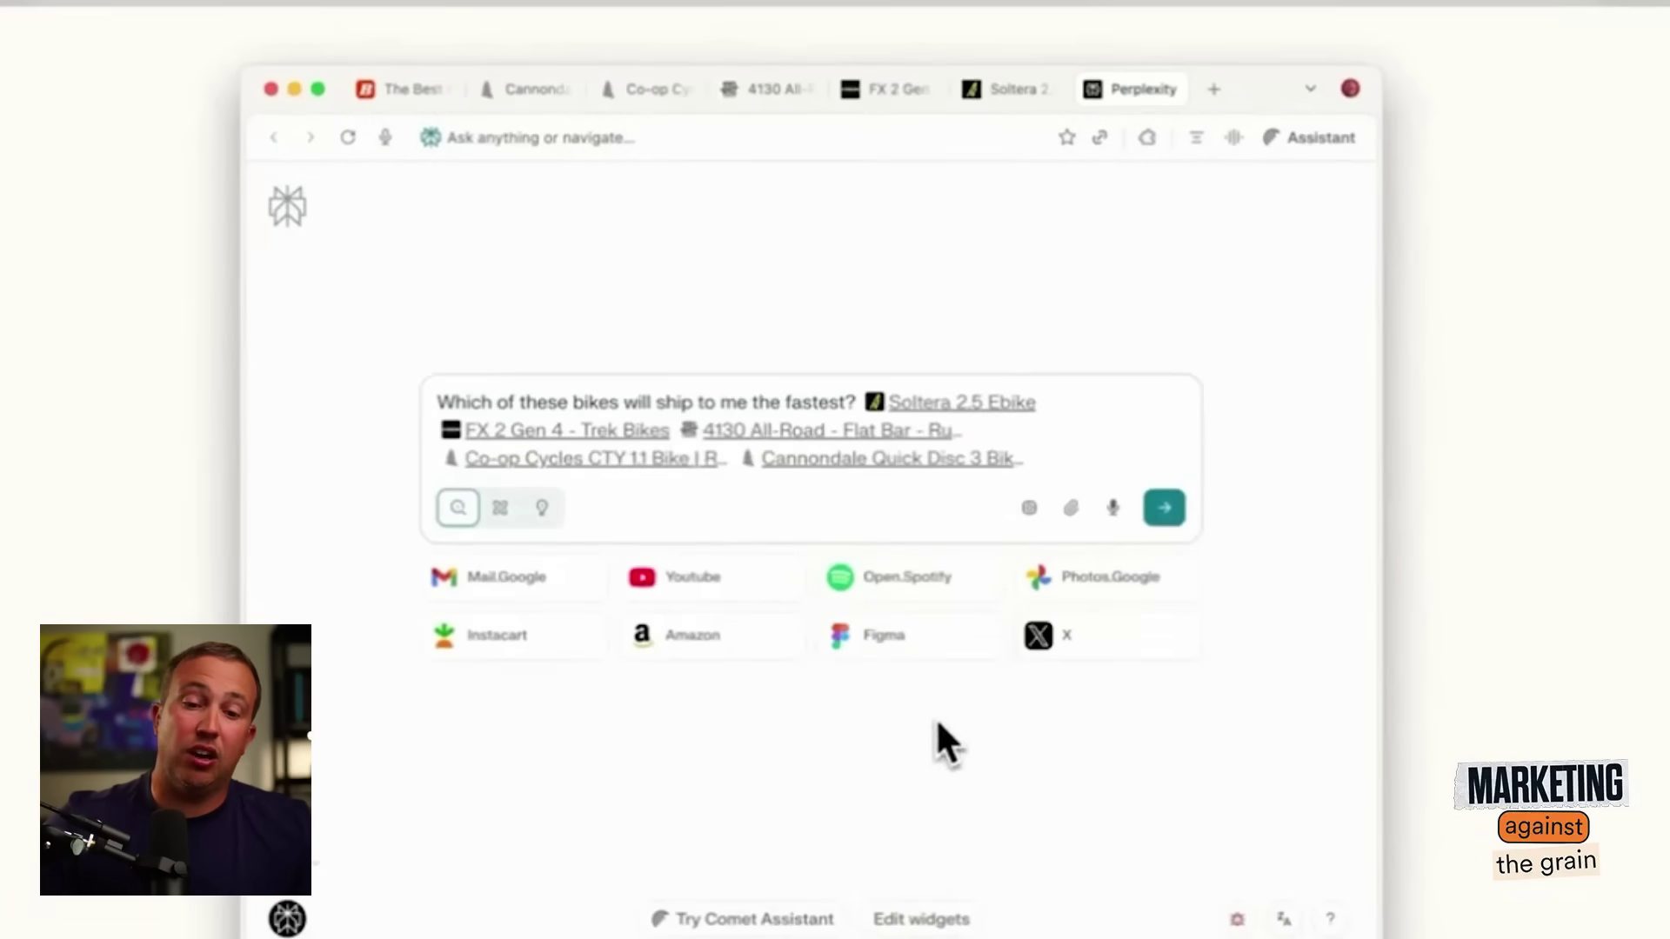
{"action": "left_click", "coordinate": [1164, 508]}
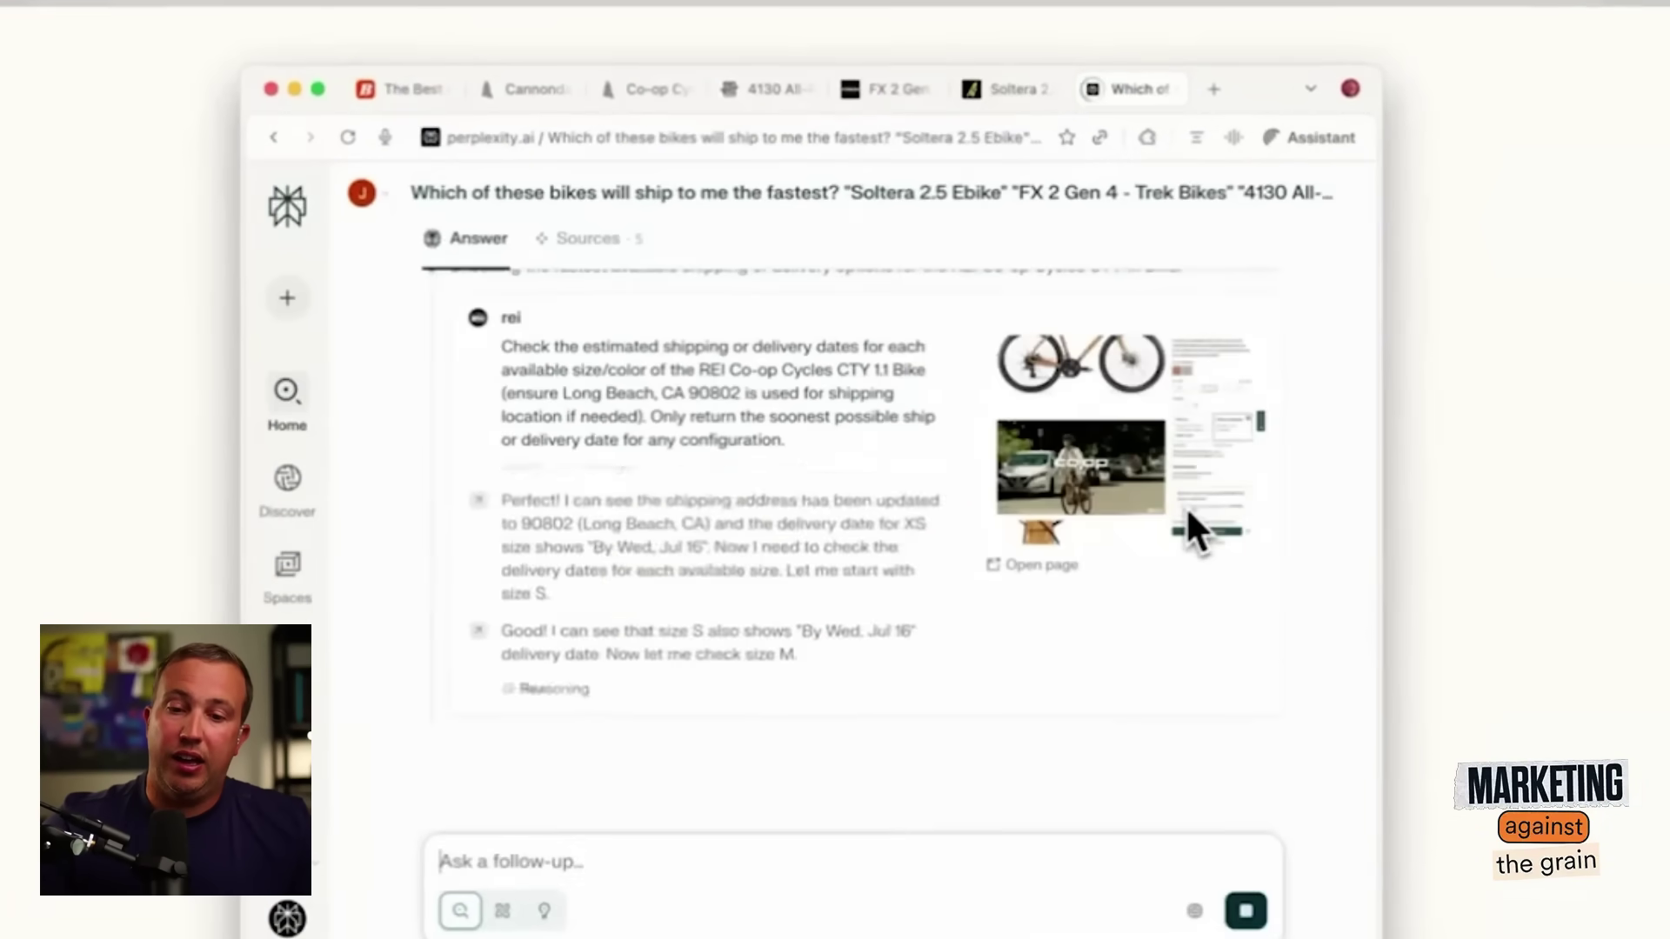